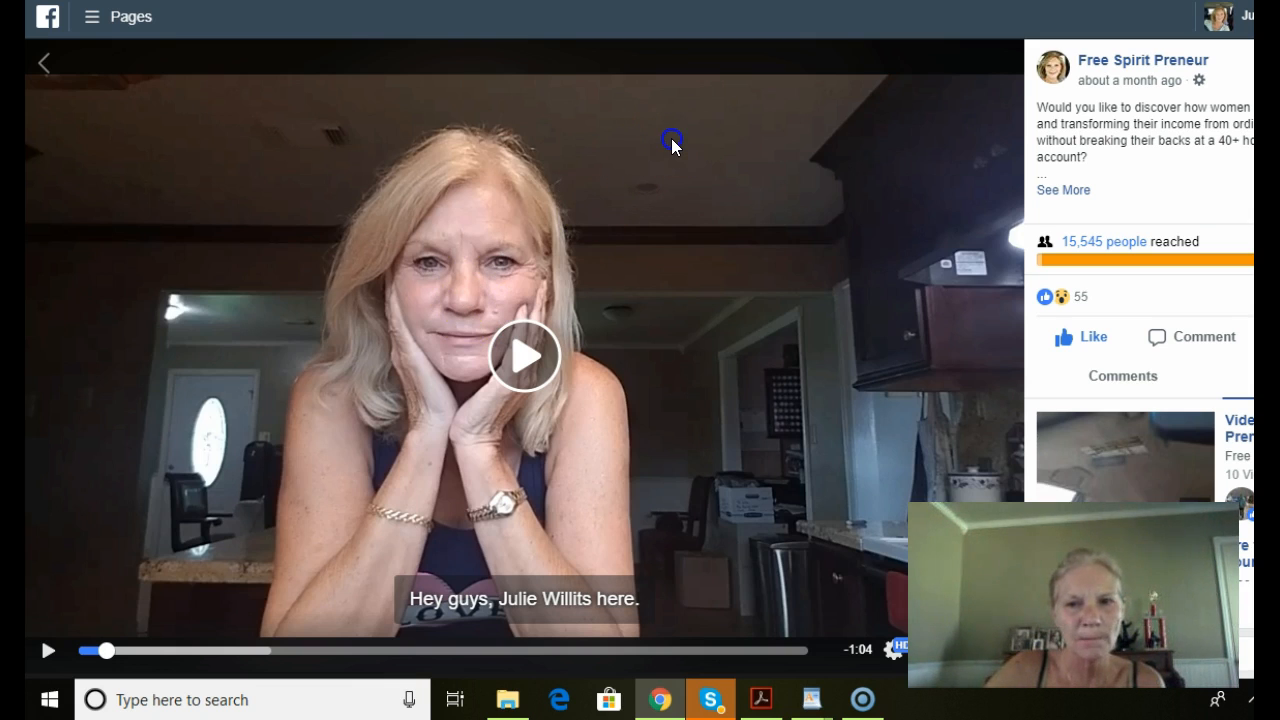
Play the start of the Free Spirit Preneur video post and review its organic reach, paid reach, shares and views.
{"action": "left_click", "coordinate": [717, 149]}
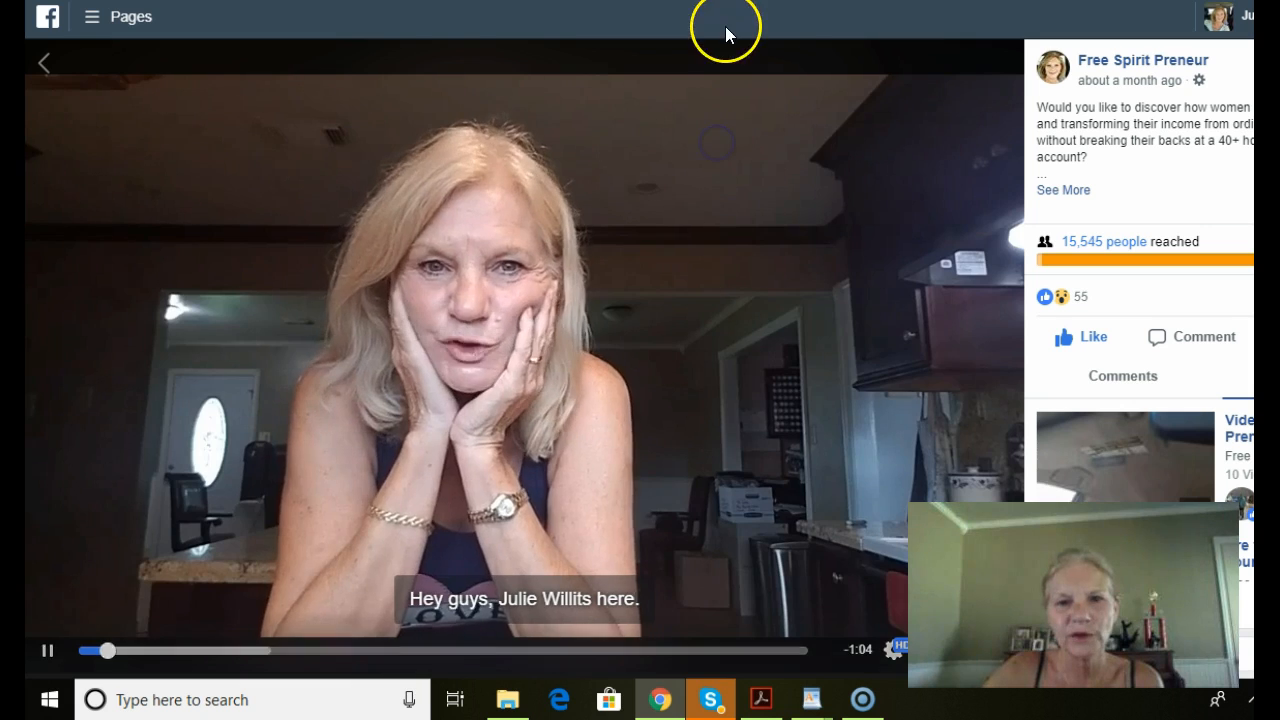
{"action": "left_click", "coordinate": [592, 287]}
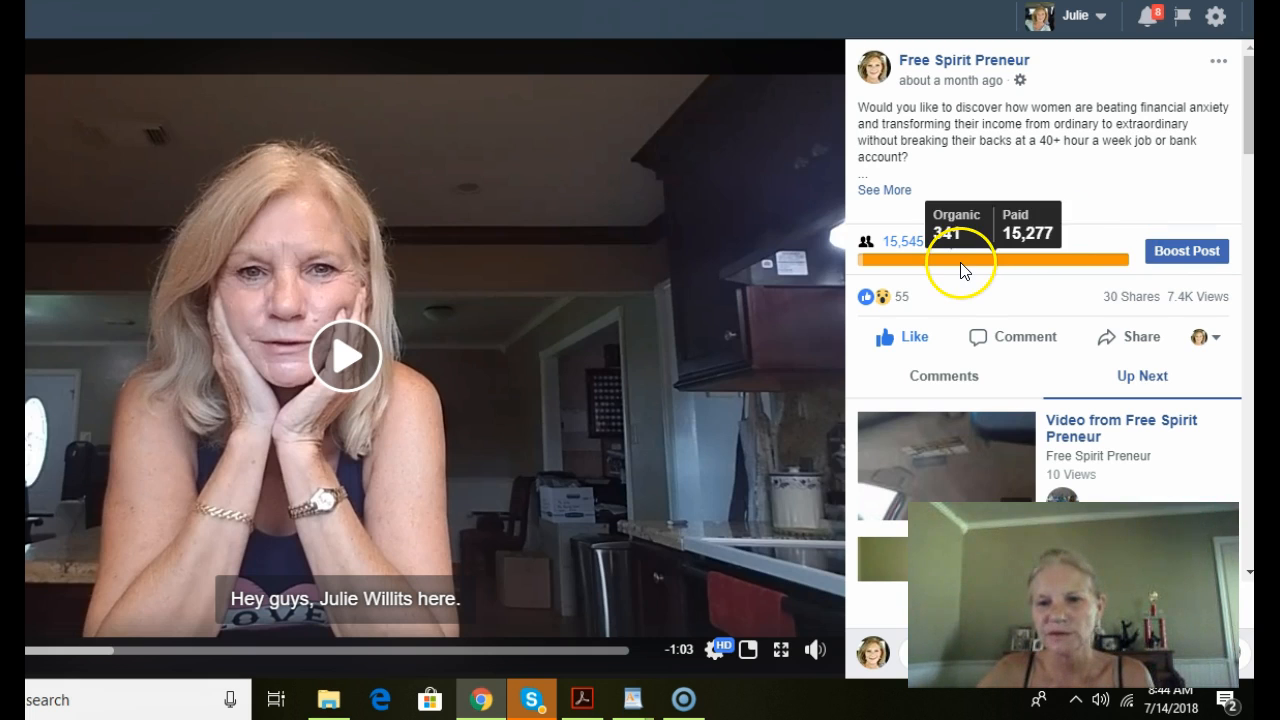
{"action": "mouse_move", "coordinate": [939, 270]}
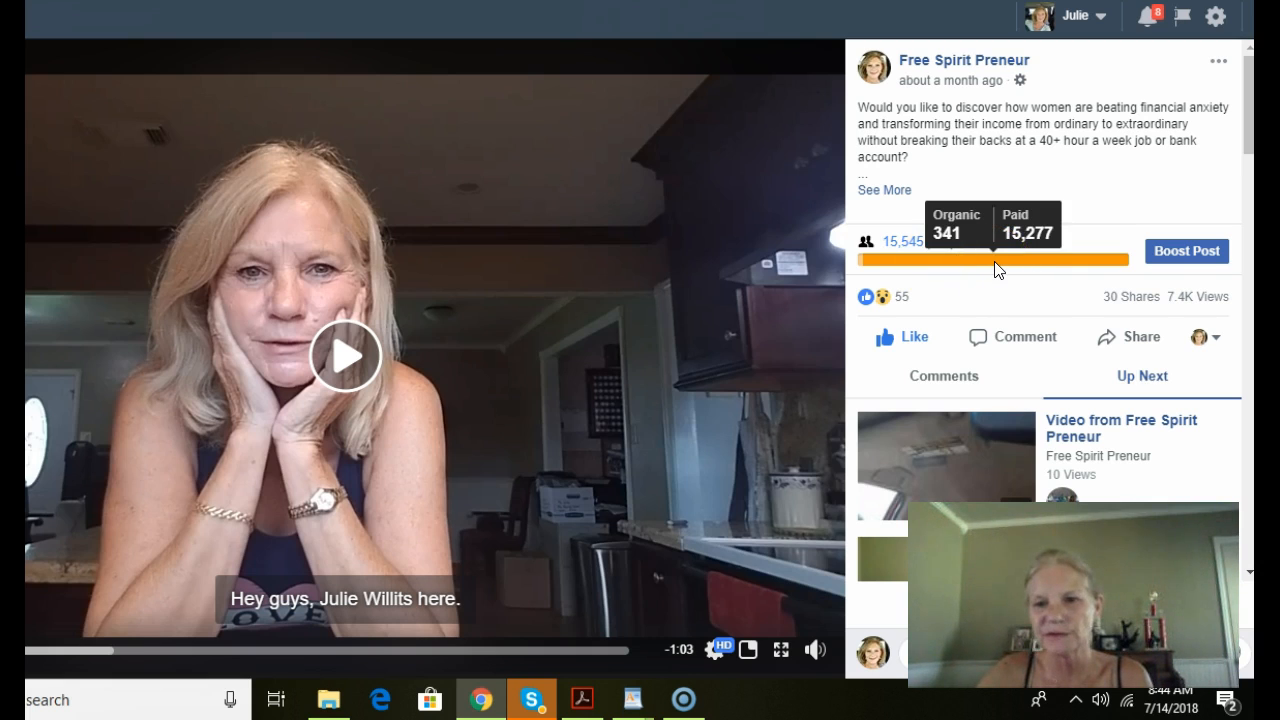
{"action": "mouse_move", "coordinate": [1133, 305]}
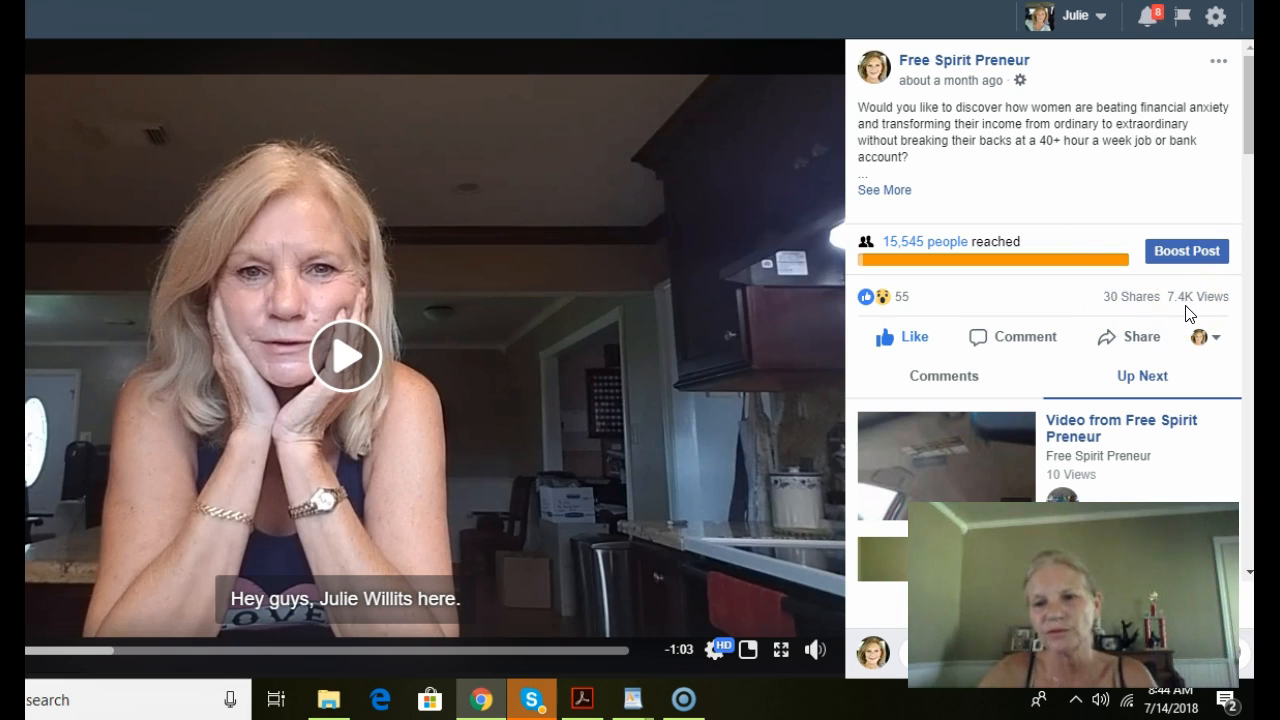
{"action": "left_click", "coordinate": [659, 302]}
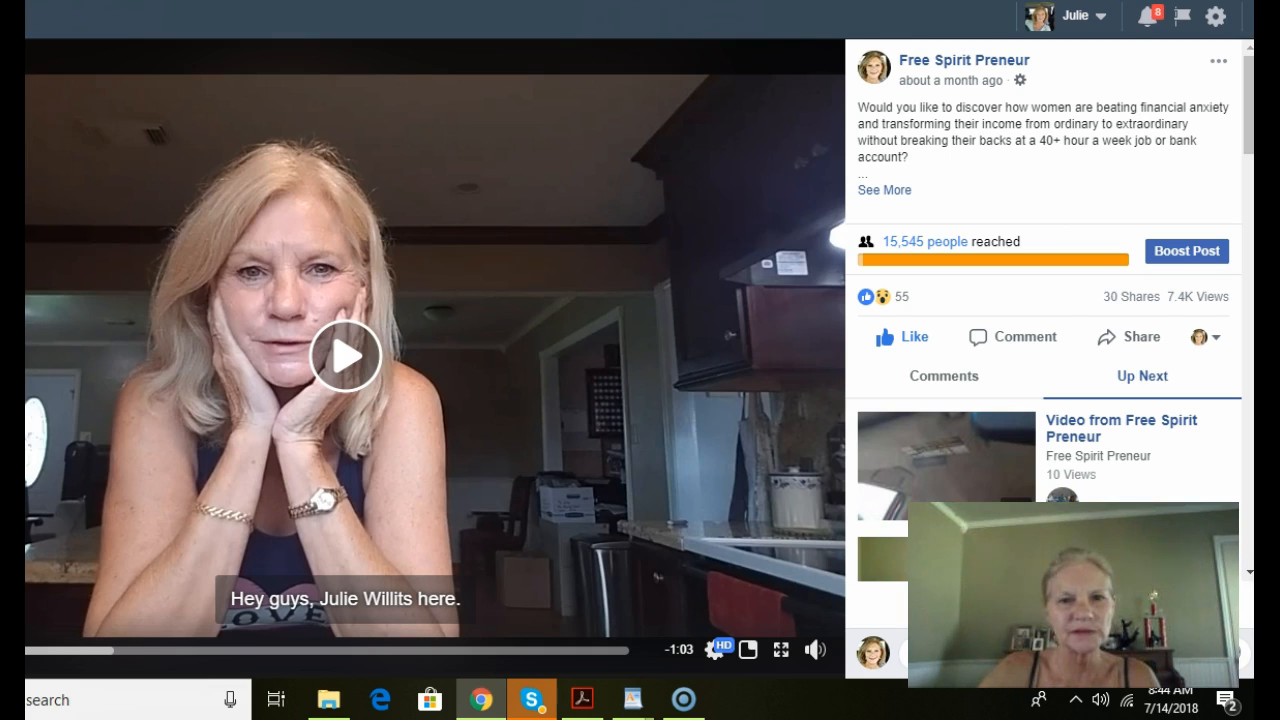
Switch to Ads Manager and open the Audiences library from the full list of tools.
{"action": "key", "text": "ctrl+t"}
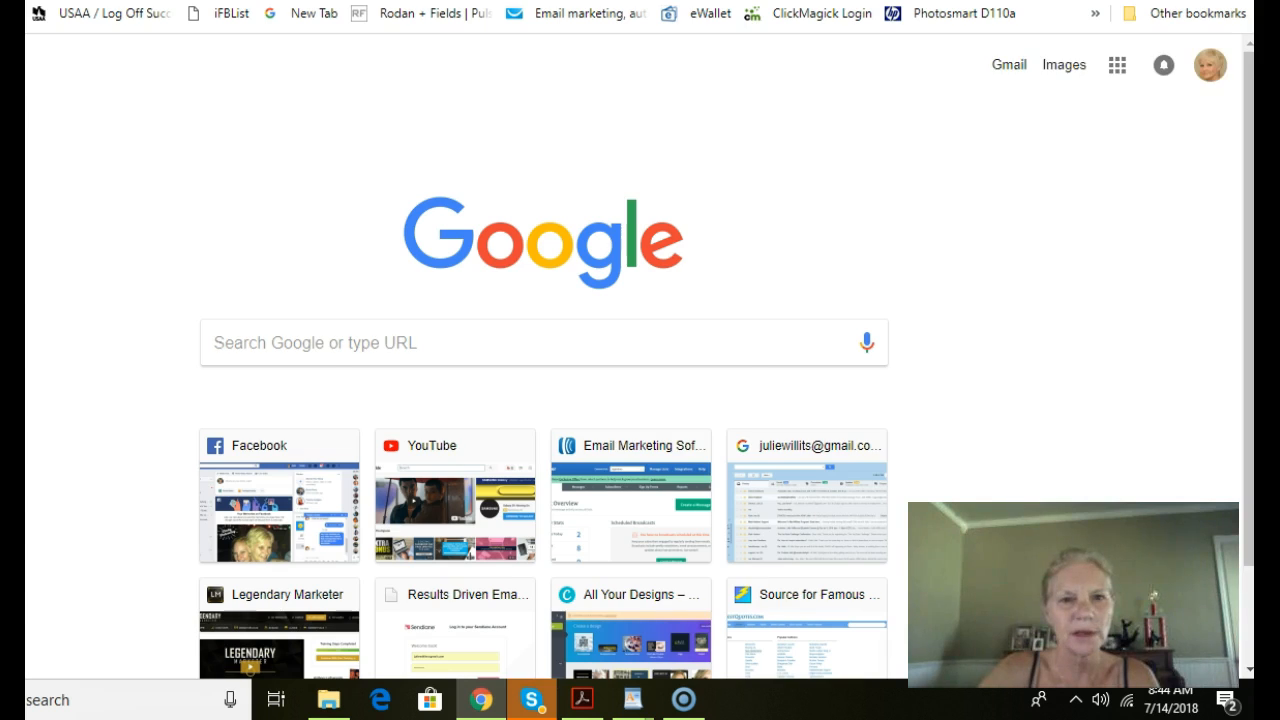
{"action": "key", "text": "ctrl+w"}
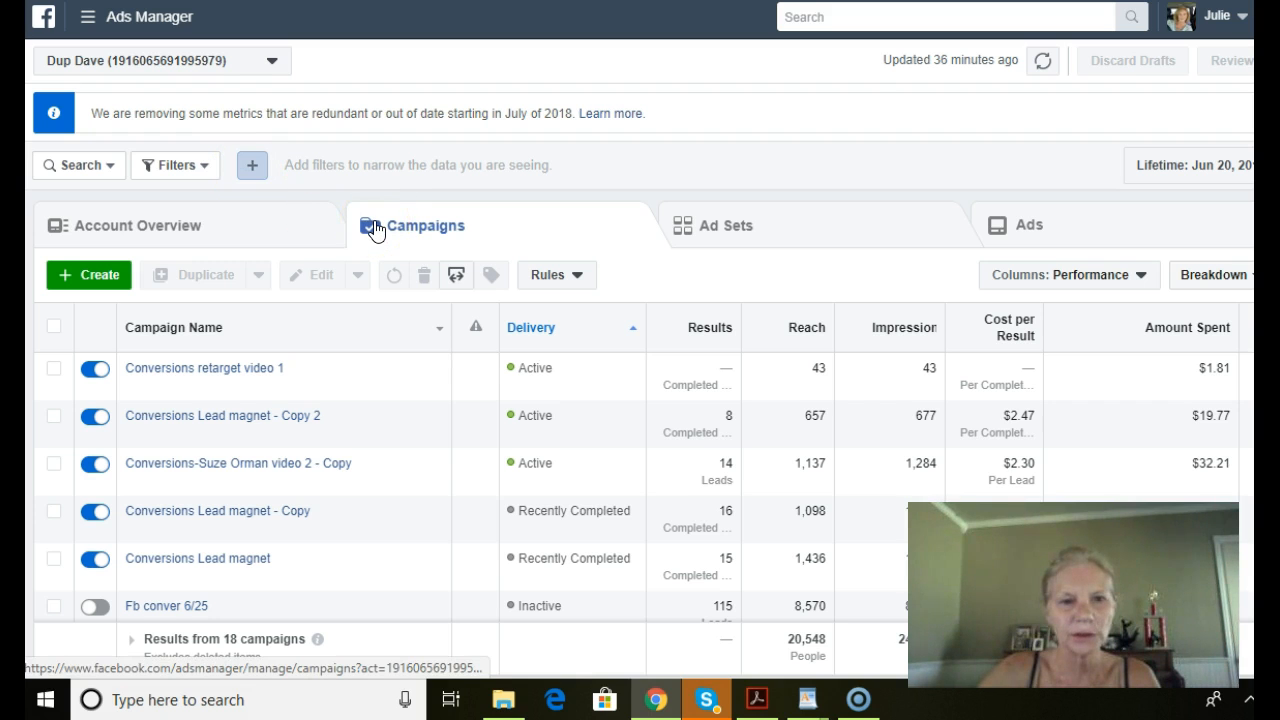
{"action": "left_click", "coordinate": [89, 19]}
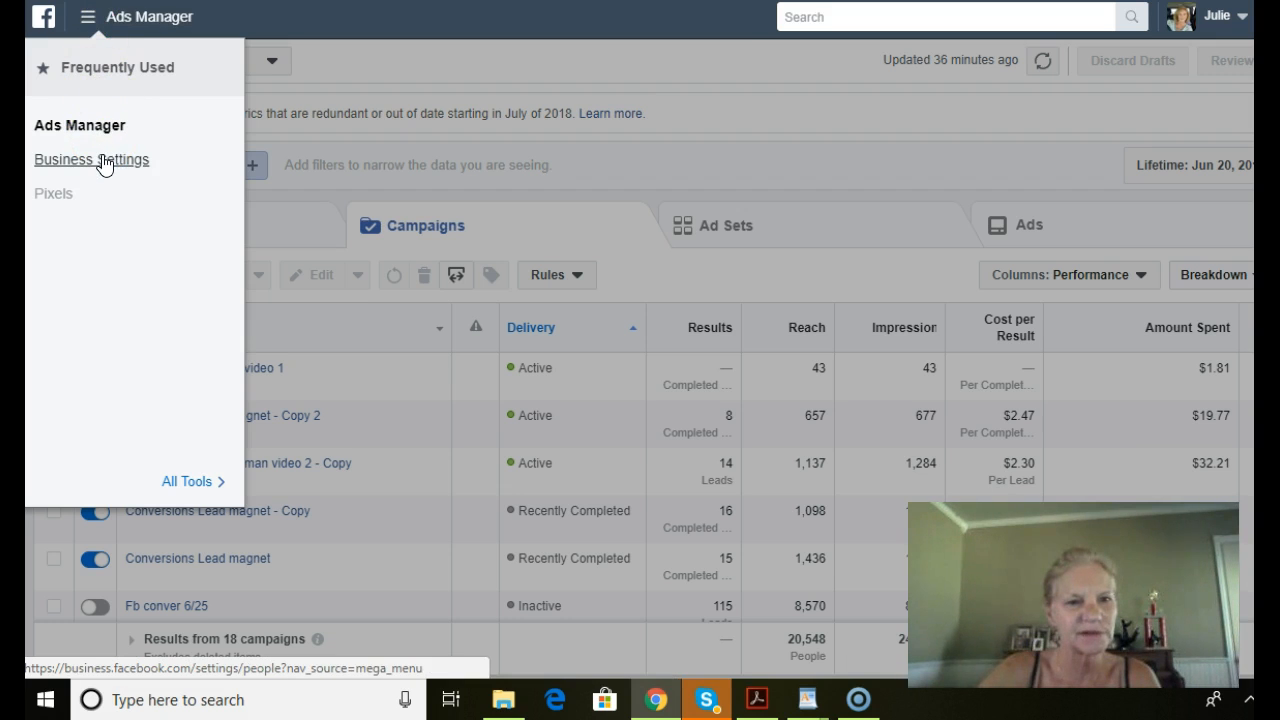
{"action": "left_click", "coordinate": [180, 481]}
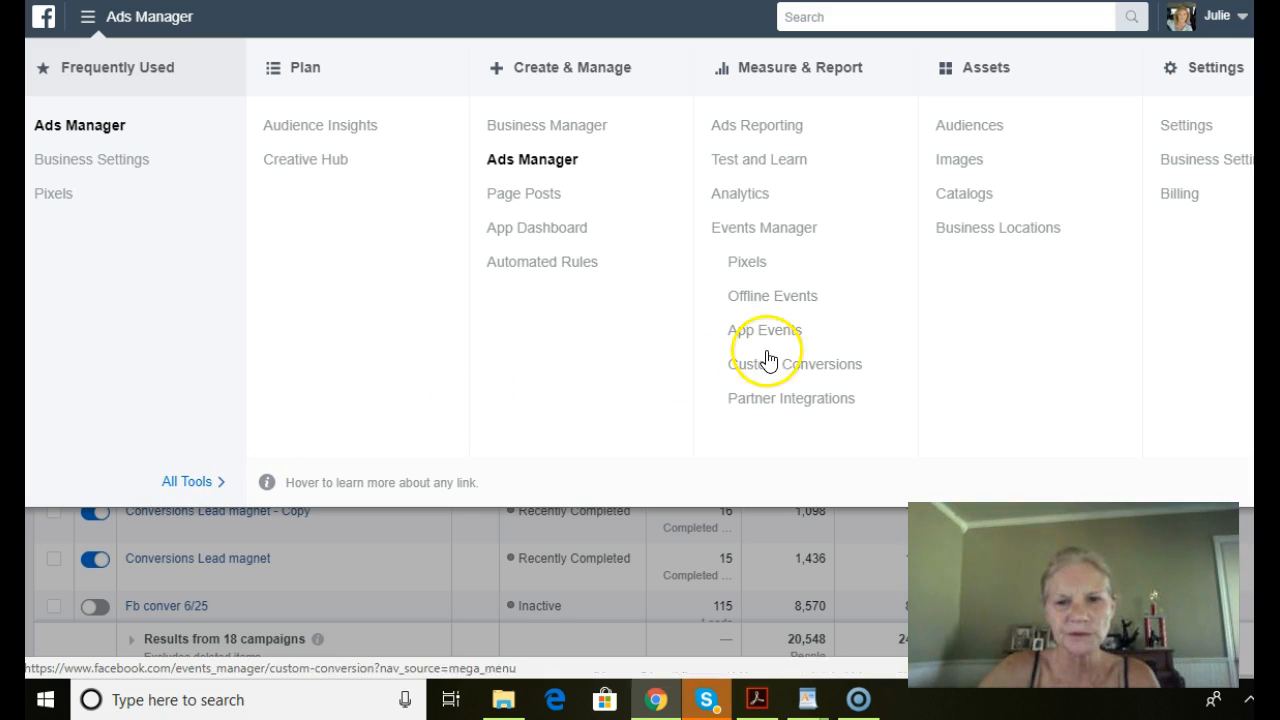
{"action": "left_click", "coordinate": [955, 130]}
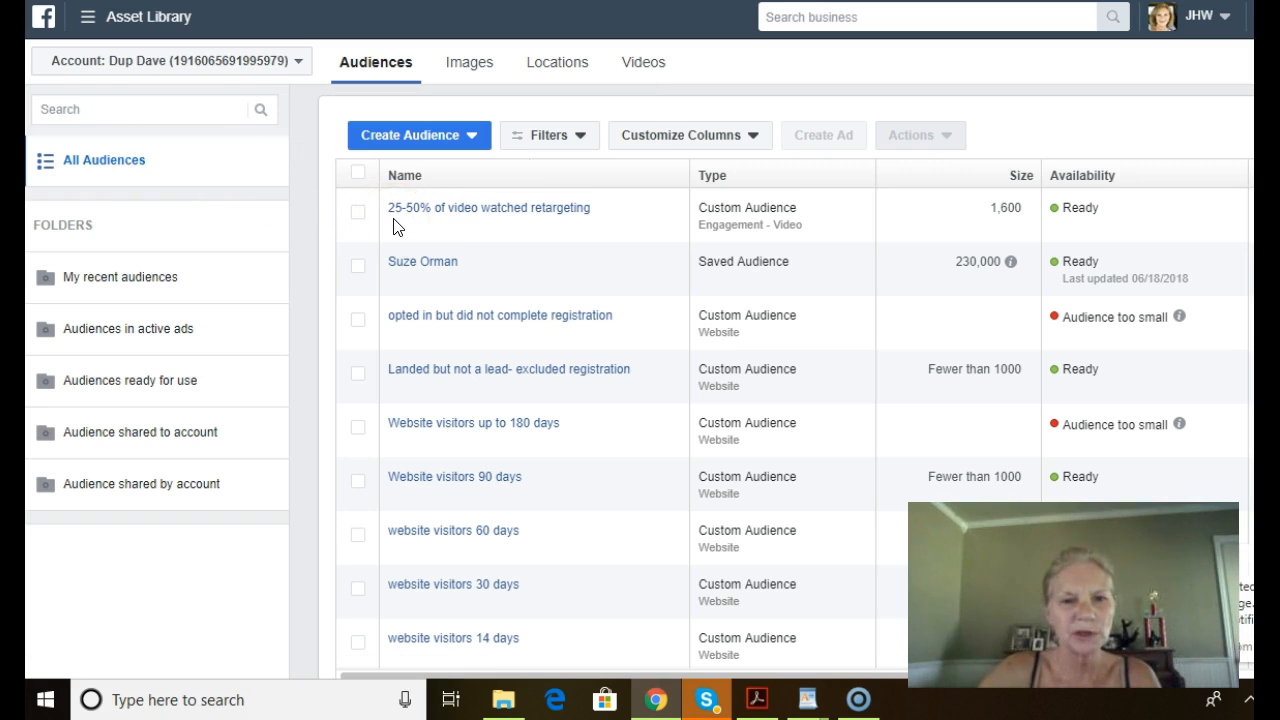
{"action": "mouse_move", "coordinate": [392, 224]}
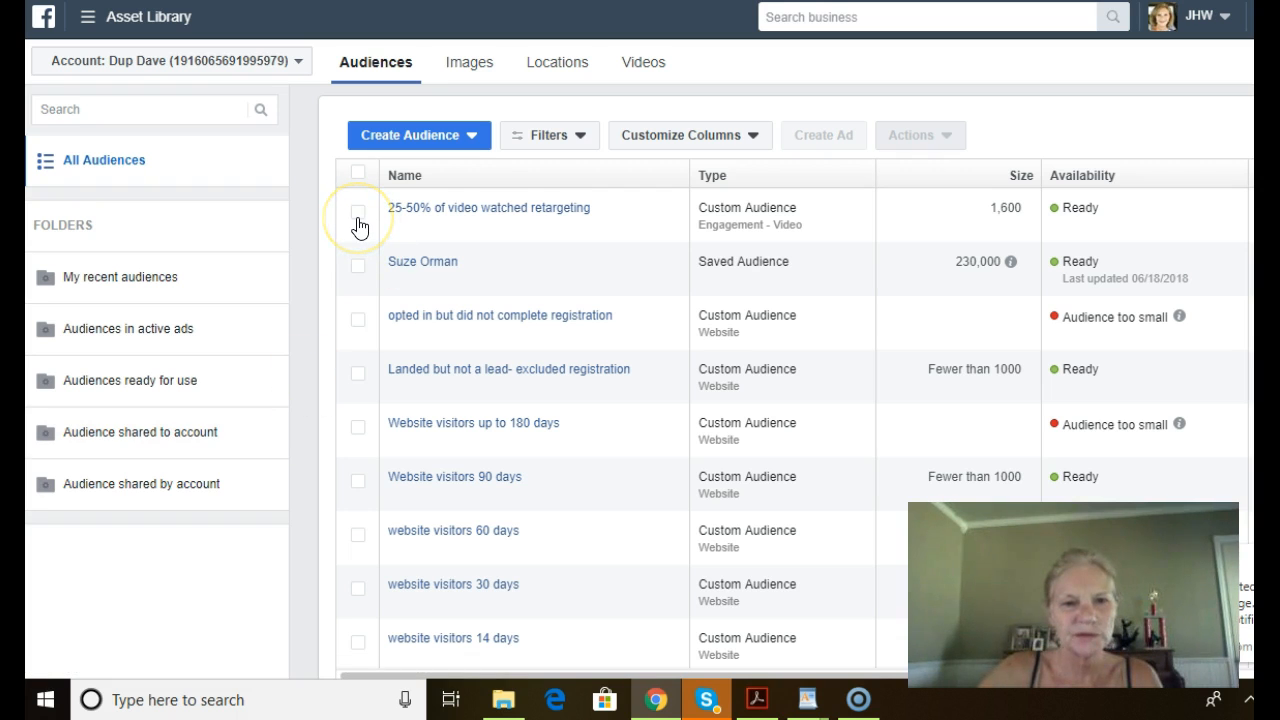
{"action": "left_click", "coordinate": [359, 218]}
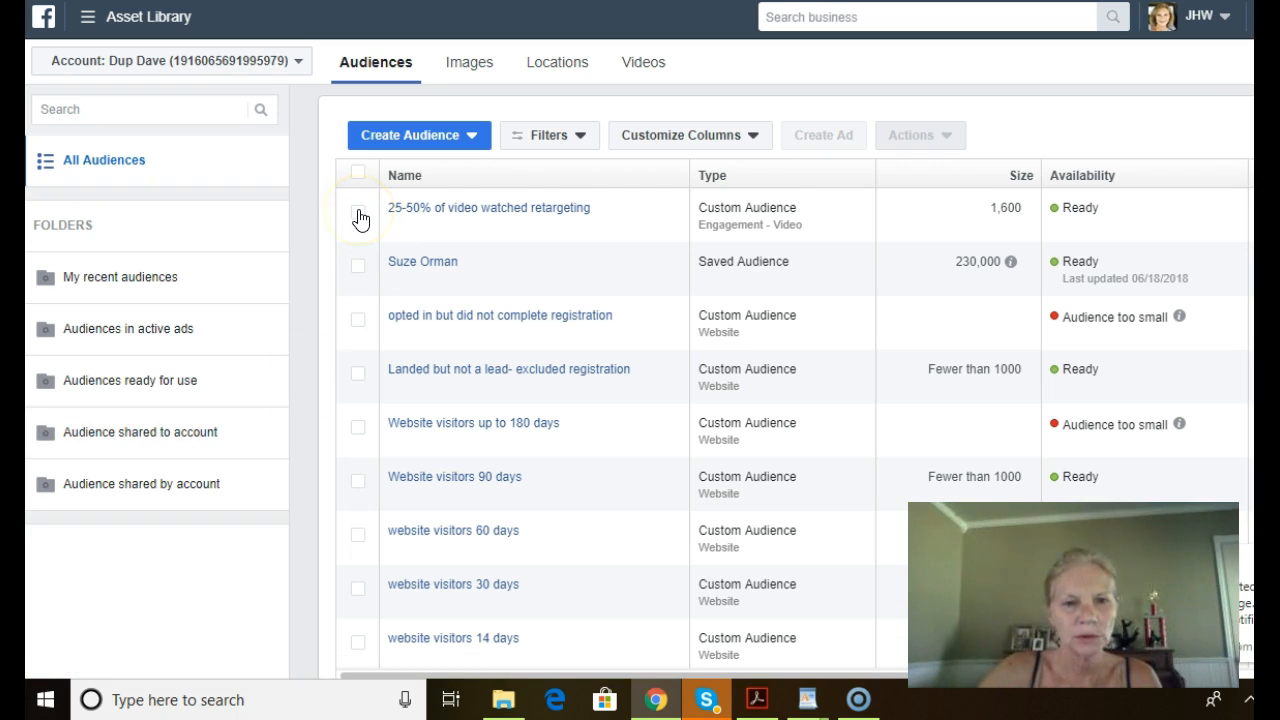
{"action": "left_click", "coordinate": [359, 218]}
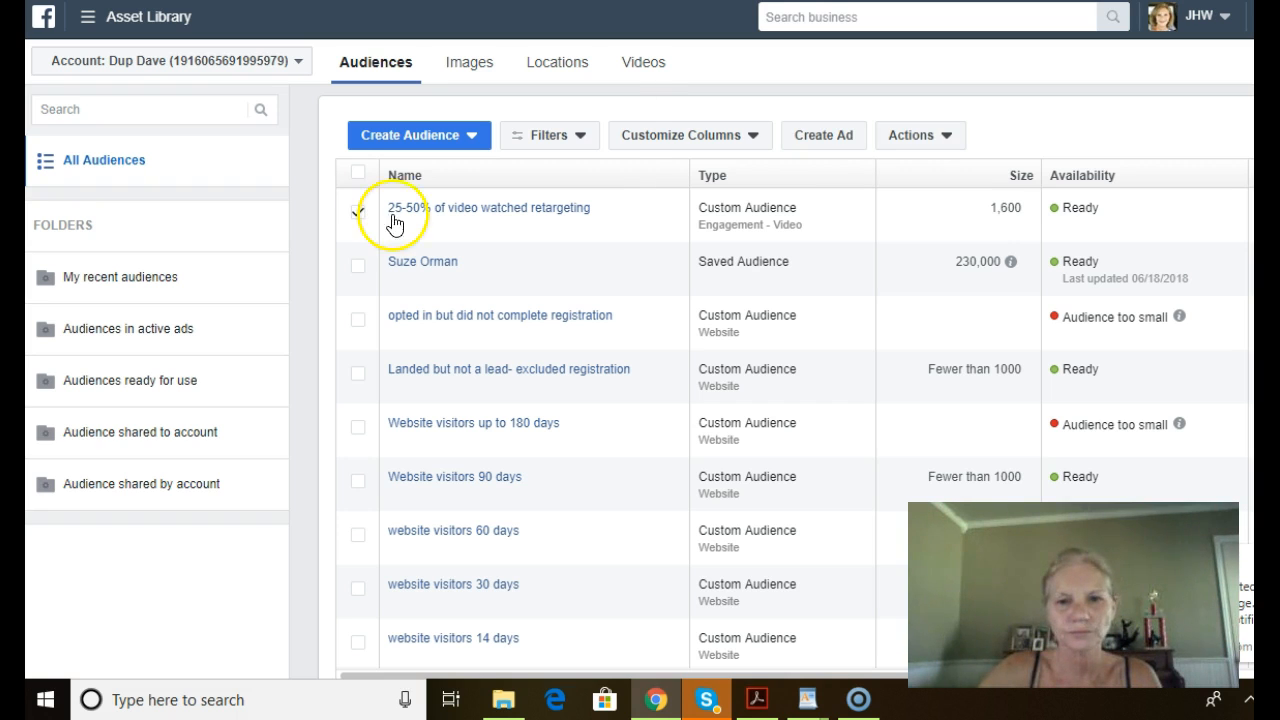
{"action": "left_click", "coordinate": [826, 140]}
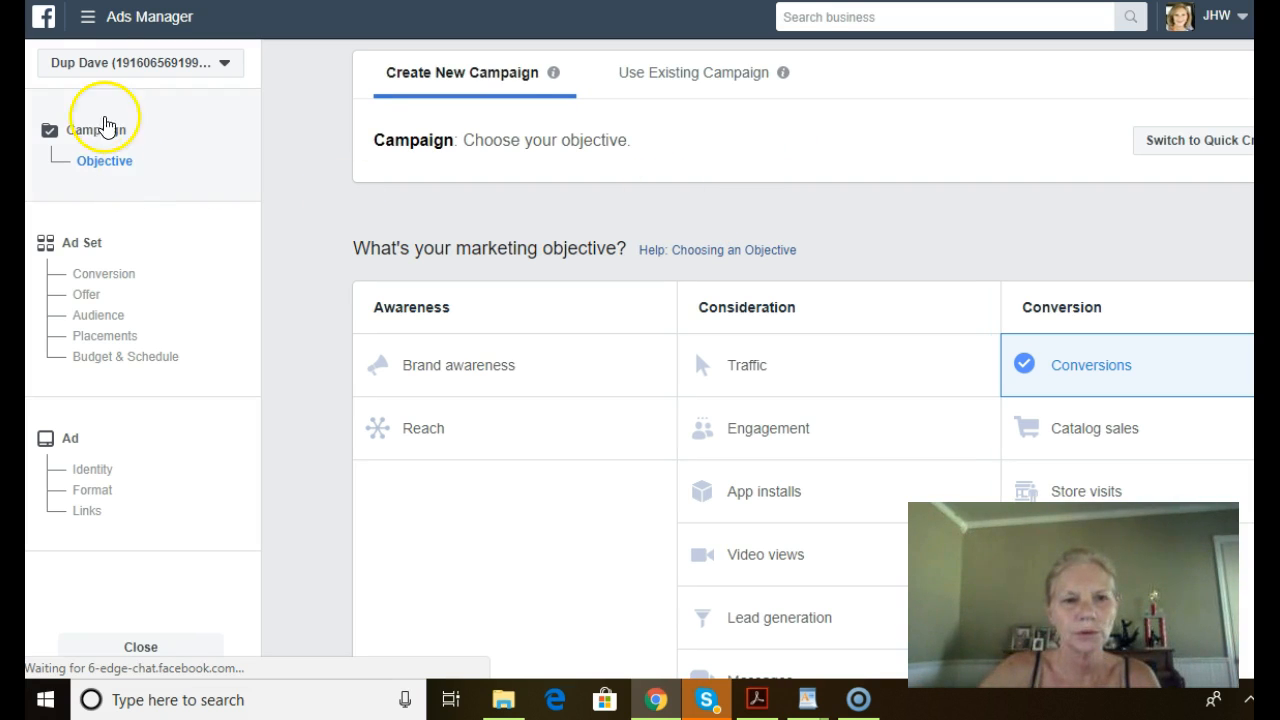
{"action": "left_click", "coordinate": [88, 24]}
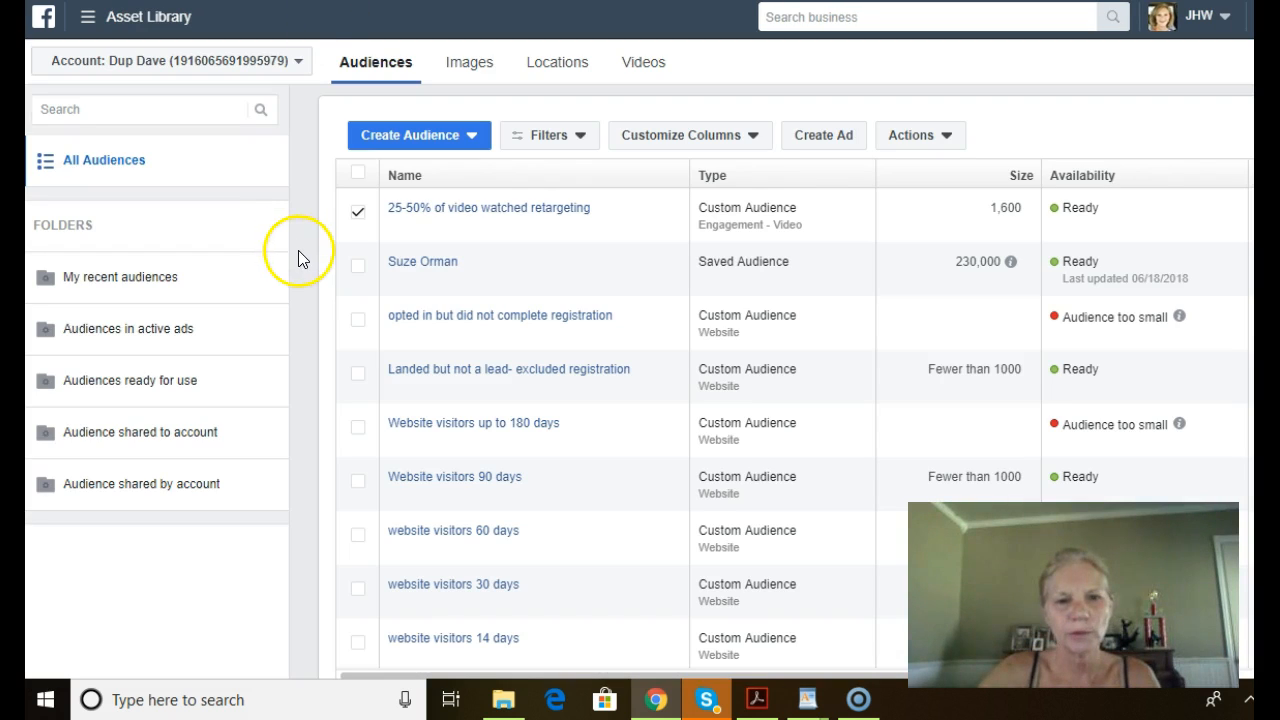
{"action": "left_click", "coordinate": [357, 211]}
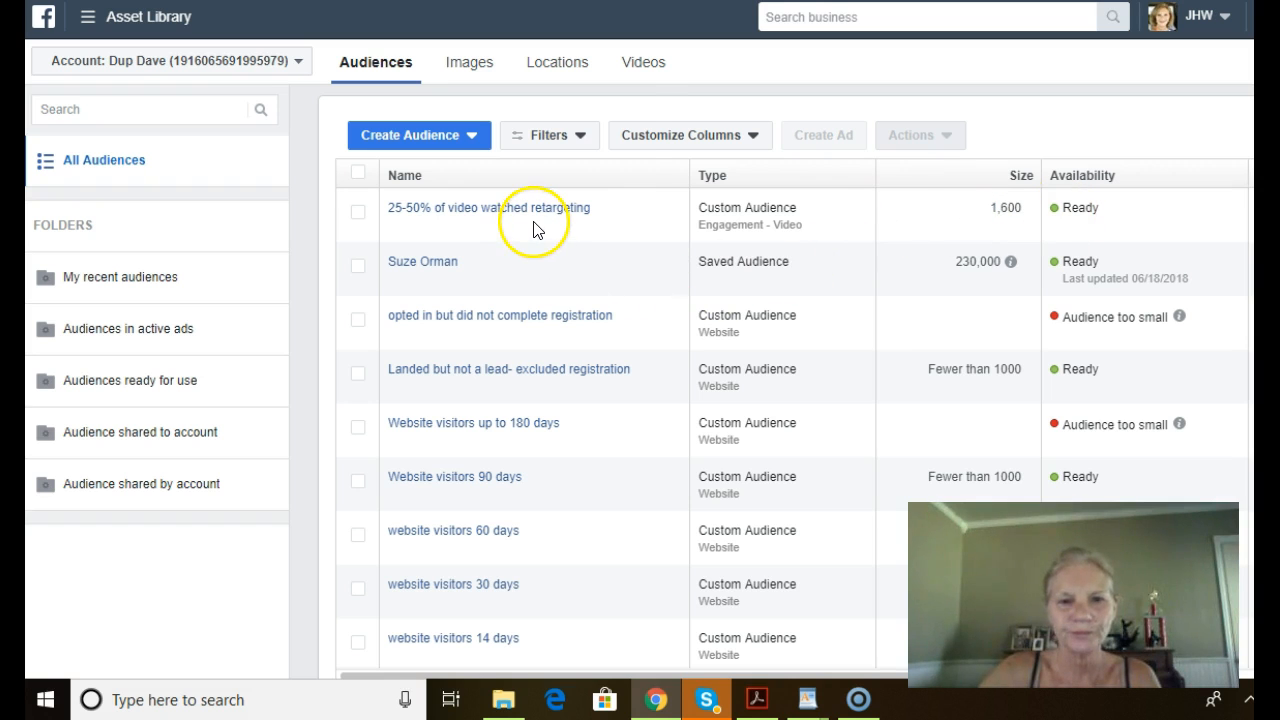
Open the details of the "25-50% of video watched retargeting" custom audience and review its available actions.
{"action": "mouse_move", "coordinate": [537, 220]}
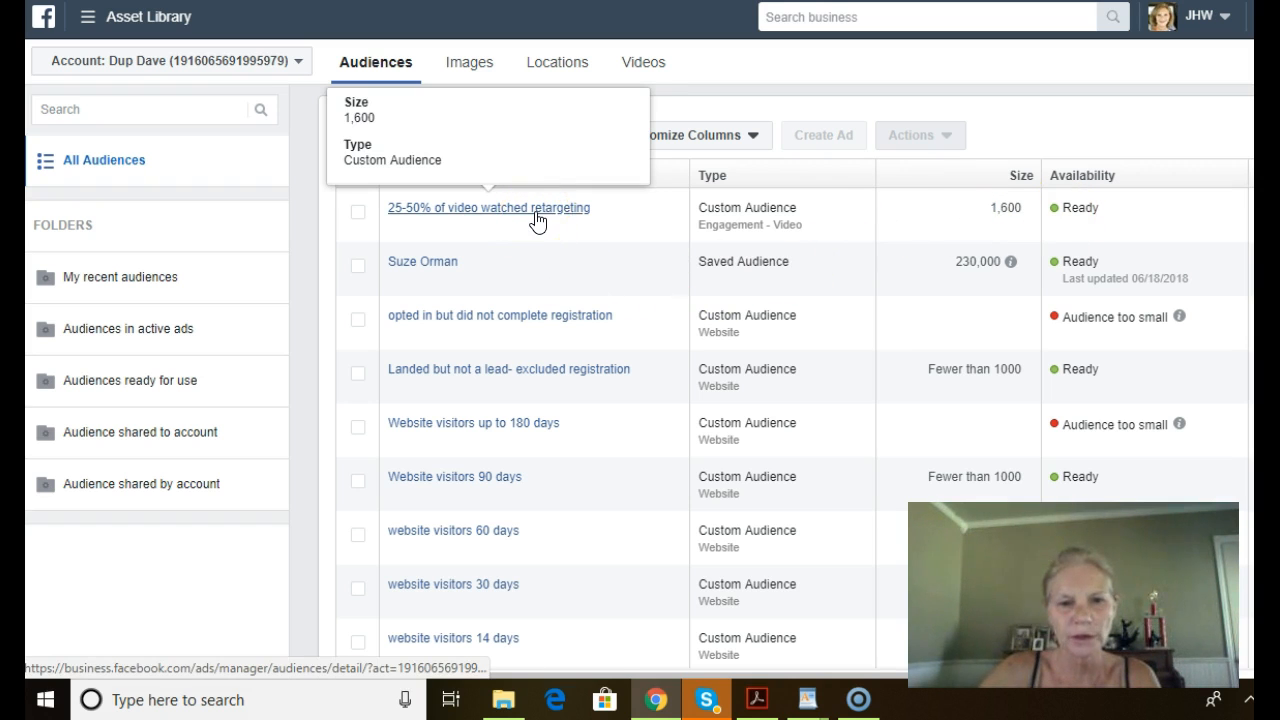
{"action": "left_click", "coordinate": [513, 212]}
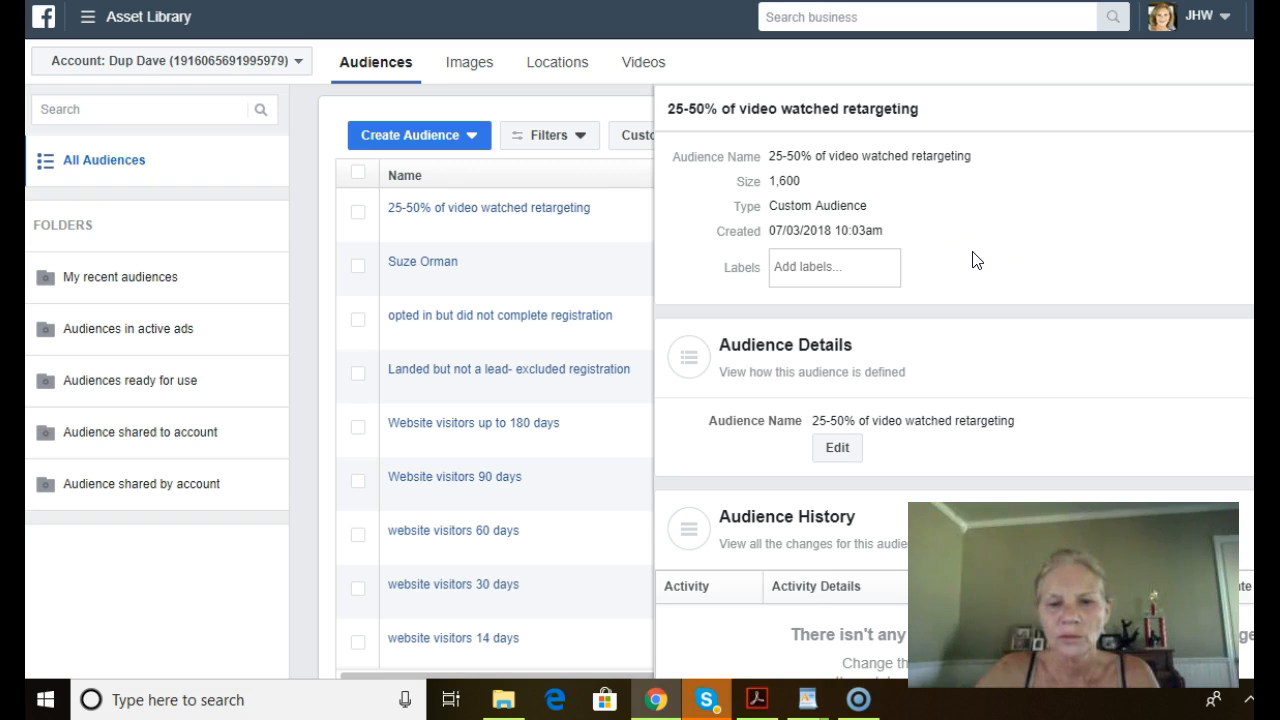
{"action": "scroll", "coordinate": [976, 260], "scroll_direction": "down", "scroll_amount": 1}
{"action": "scroll", "coordinate": [976, 260], "scroll_direction": "up", "scroll_amount": 1}
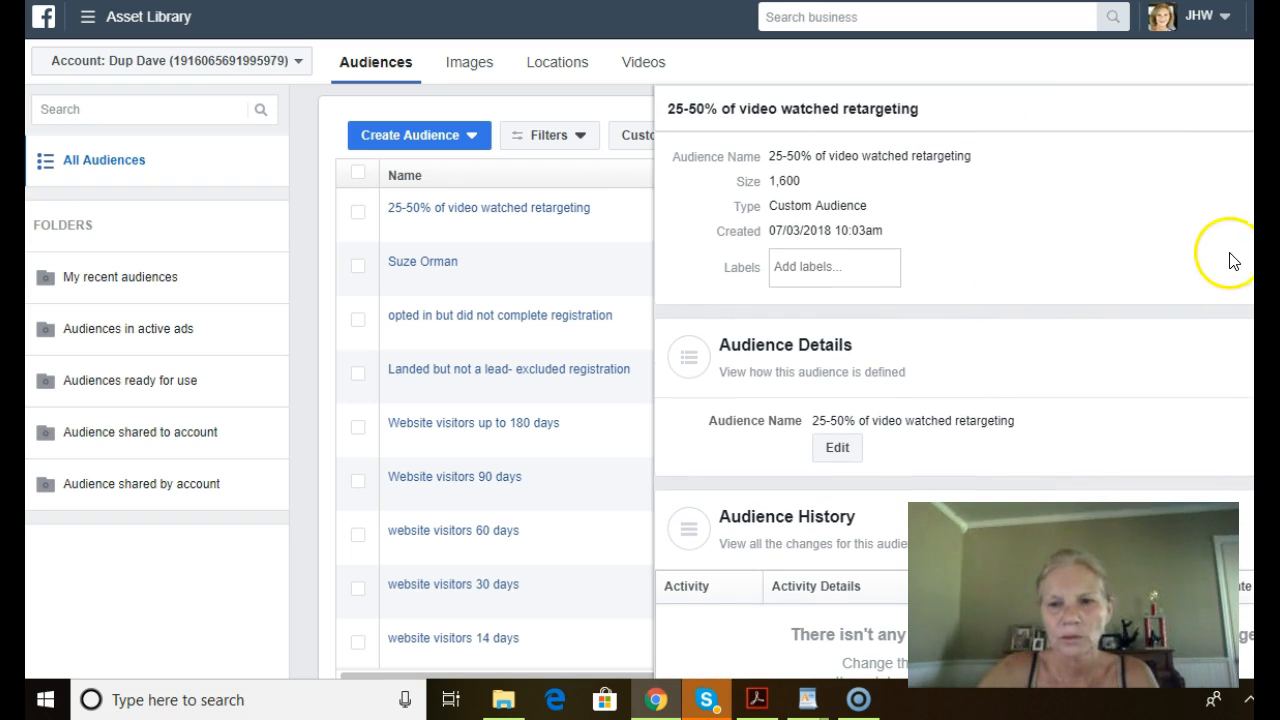
{"action": "left_click", "coordinate": [1251, 278]}
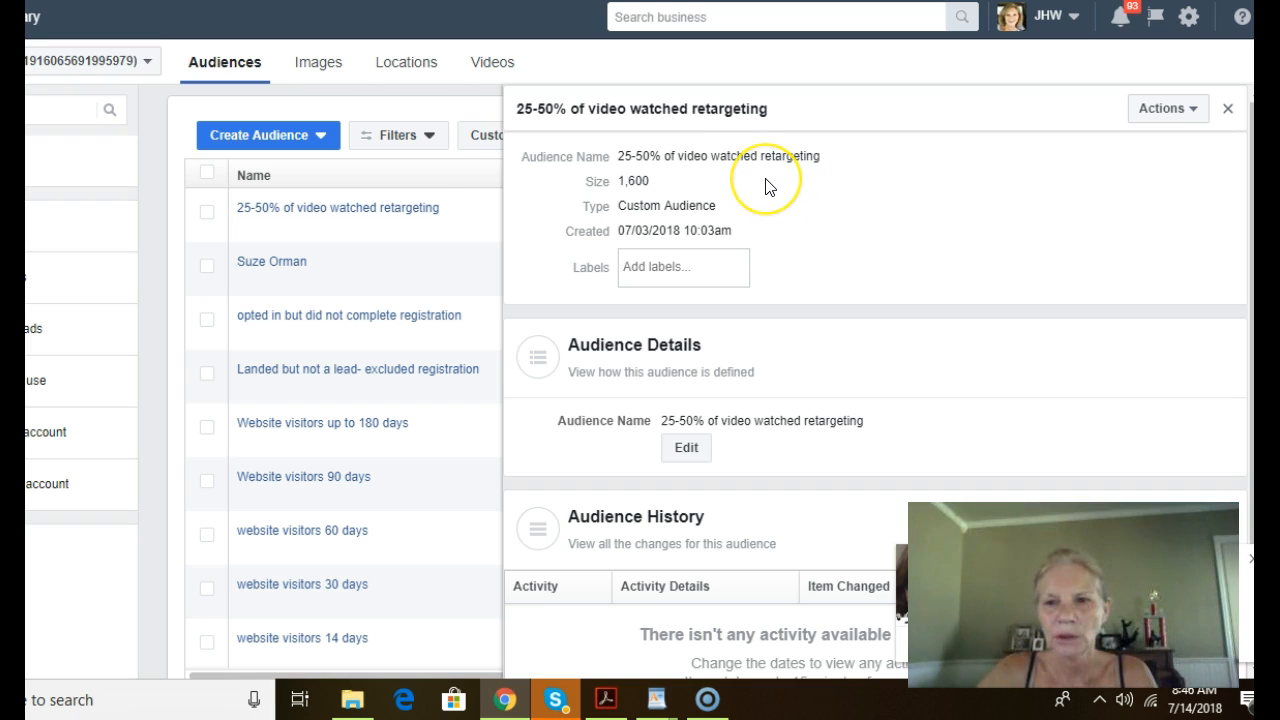
{"action": "scroll", "coordinate": [766, 187], "scroll_direction": "down", "scroll_amount": 1}
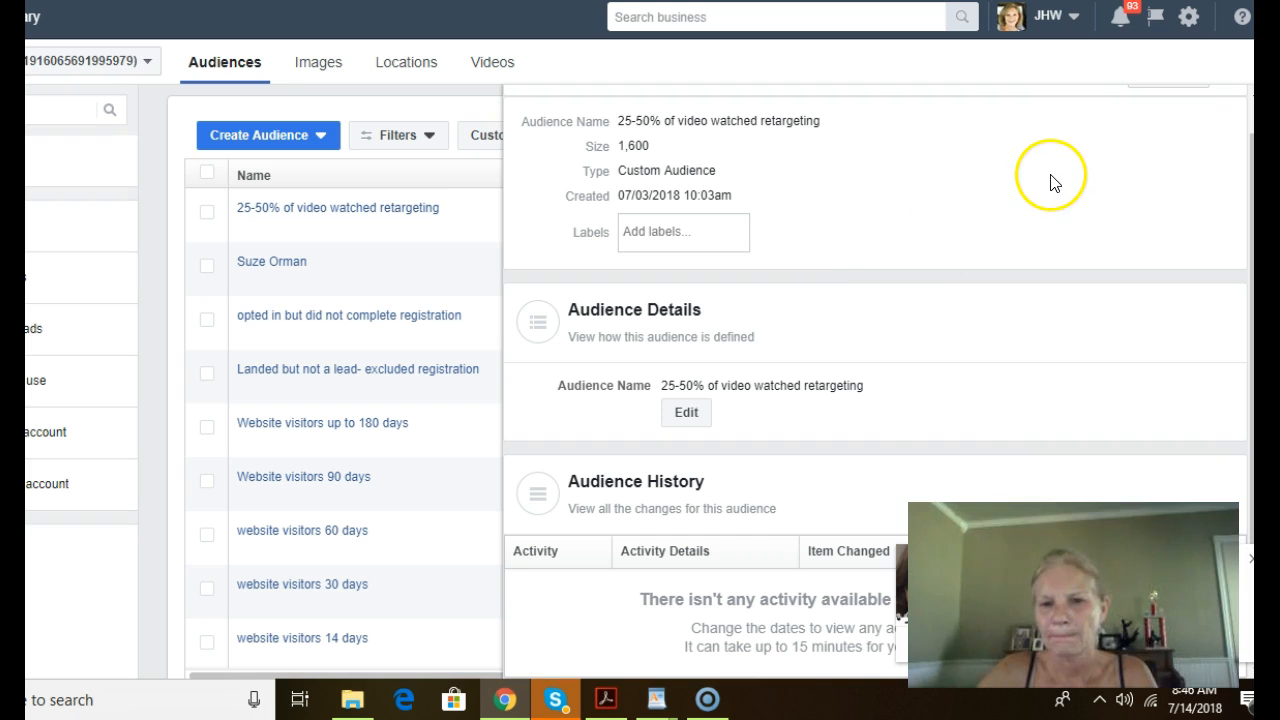
{"action": "scroll", "coordinate": [1040, 190], "scroll_direction": "up", "scroll_amount": 1}
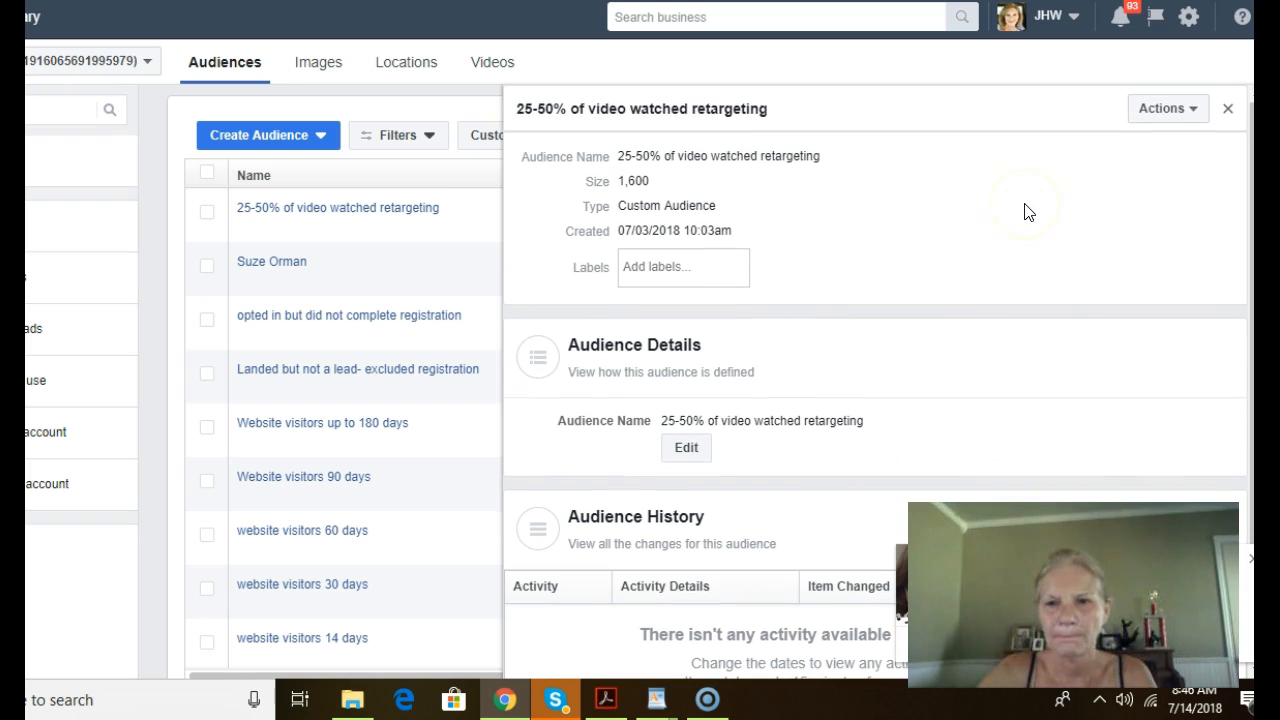
{"action": "left_click", "coordinate": [1176, 112]}
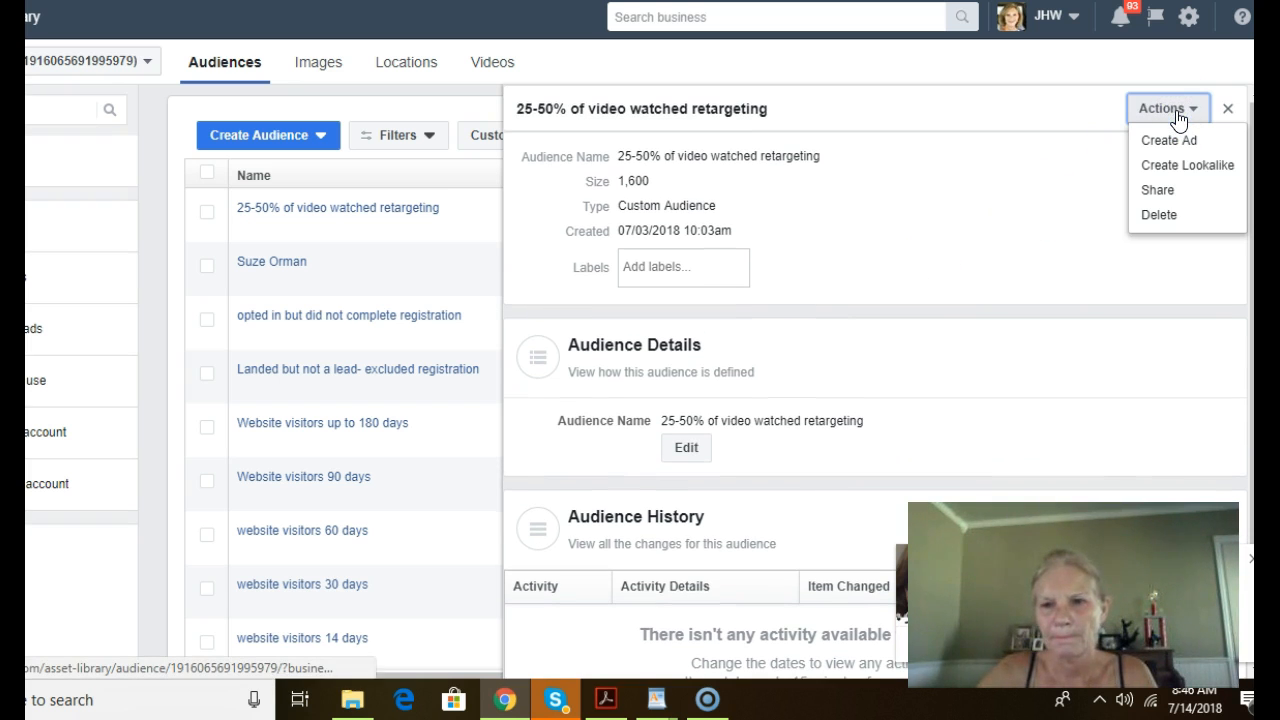
{"action": "left_click", "coordinate": [1014, 277]}
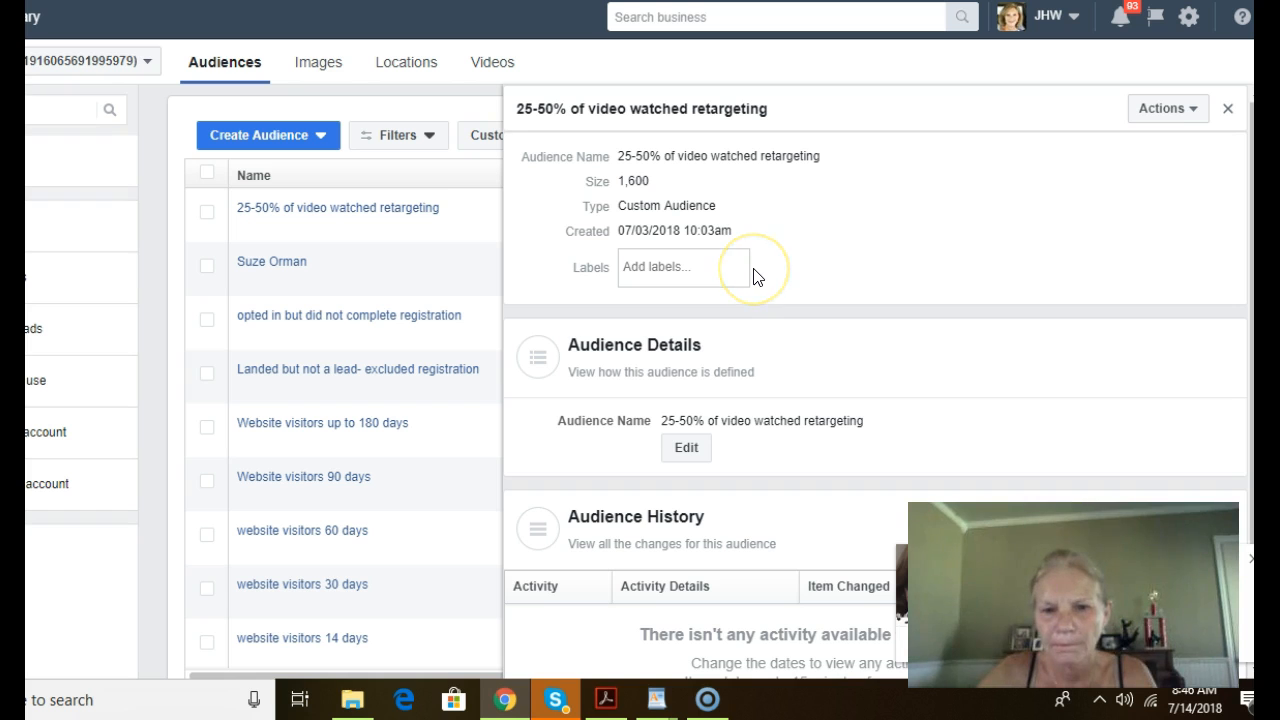
Edit the custom audience's definition and open the video selection for the criterion covering people who watched 50% of the video.
{"action": "scroll", "coordinate": [729, 423], "scroll_direction": "down", "scroll_amount": 1}
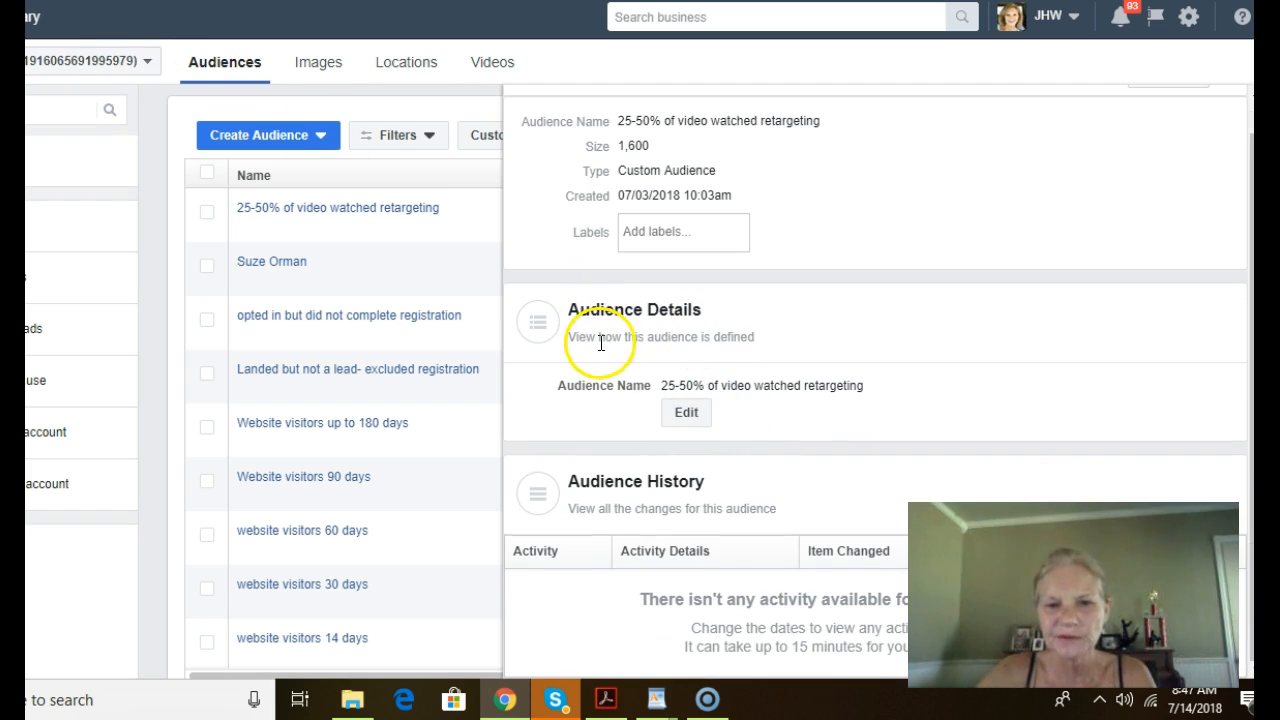
{"action": "left_click", "coordinate": [685, 414]}
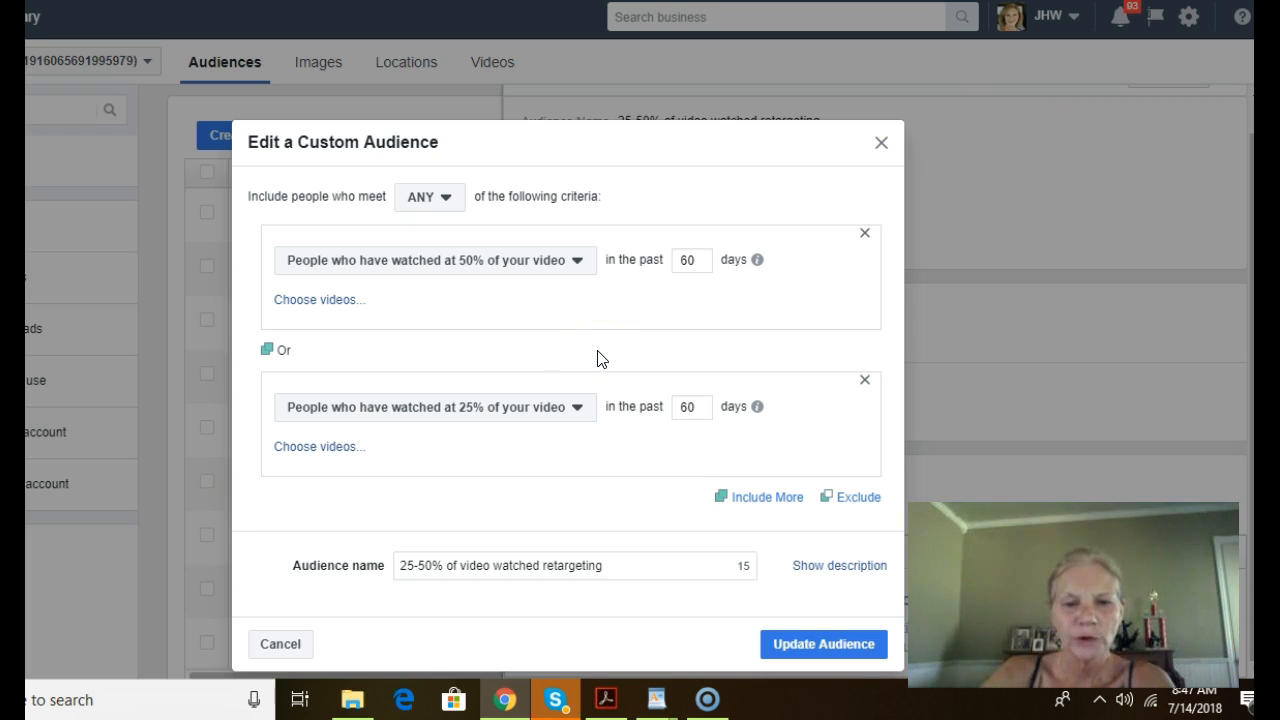
{"action": "scroll", "coordinate": [600, 360], "scroll_direction": "down", "scroll_amount": 1}
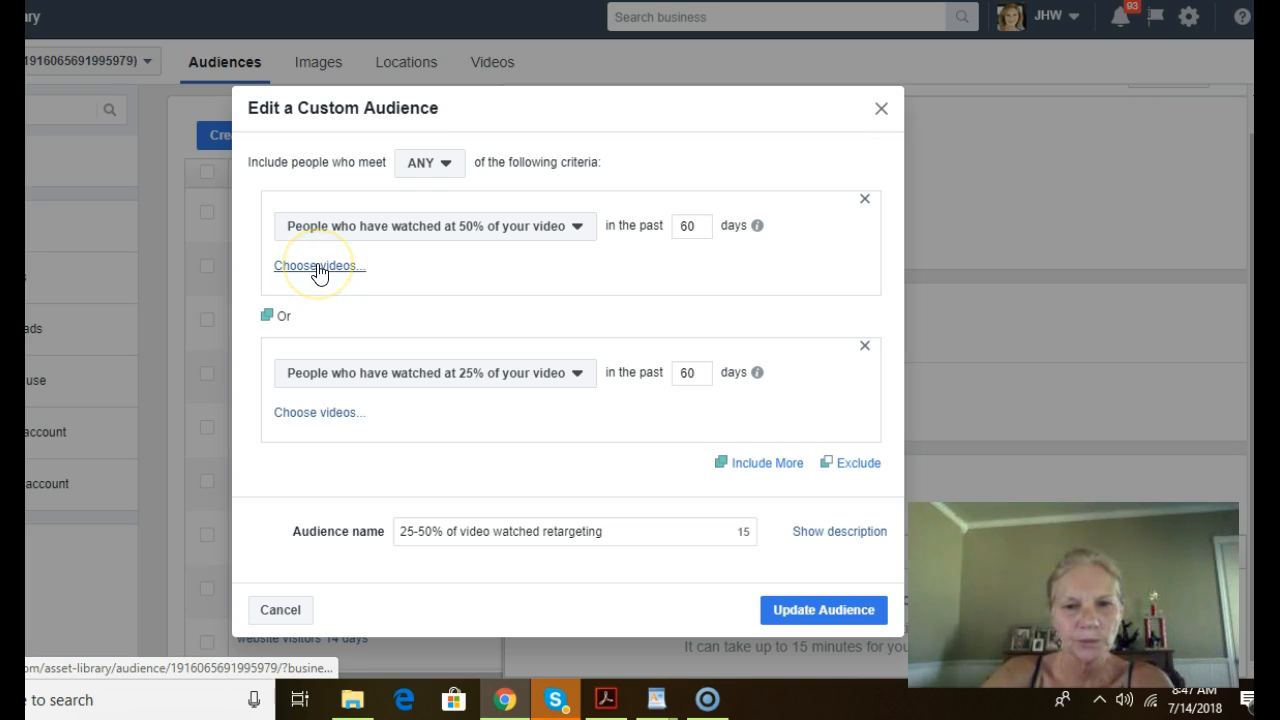
{"action": "left_click", "coordinate": [319, 268]}
{"action": "left_click", "coordinate": [319, 268]}
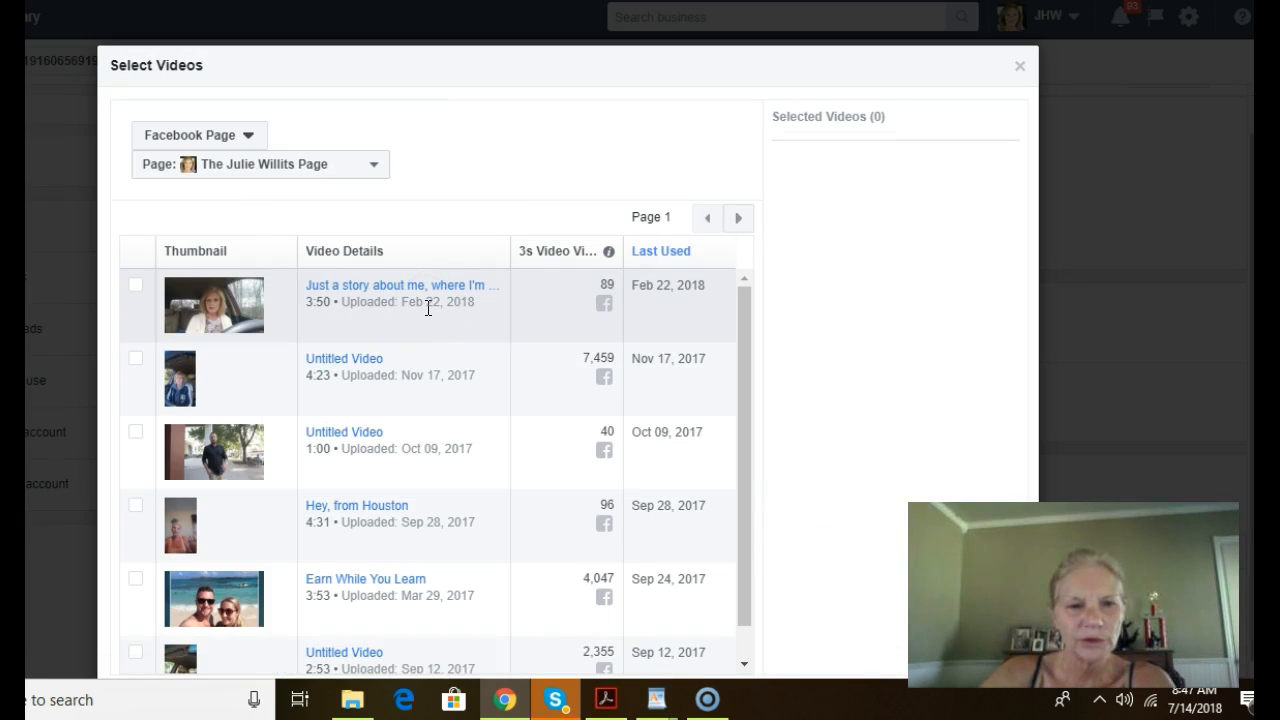
Choose the Free Spirit Preneur page as the video source and locate its 1:07 video uploaded Jun 17, 2018.
{"action": "left_click", "coordinate": [375, 168]}
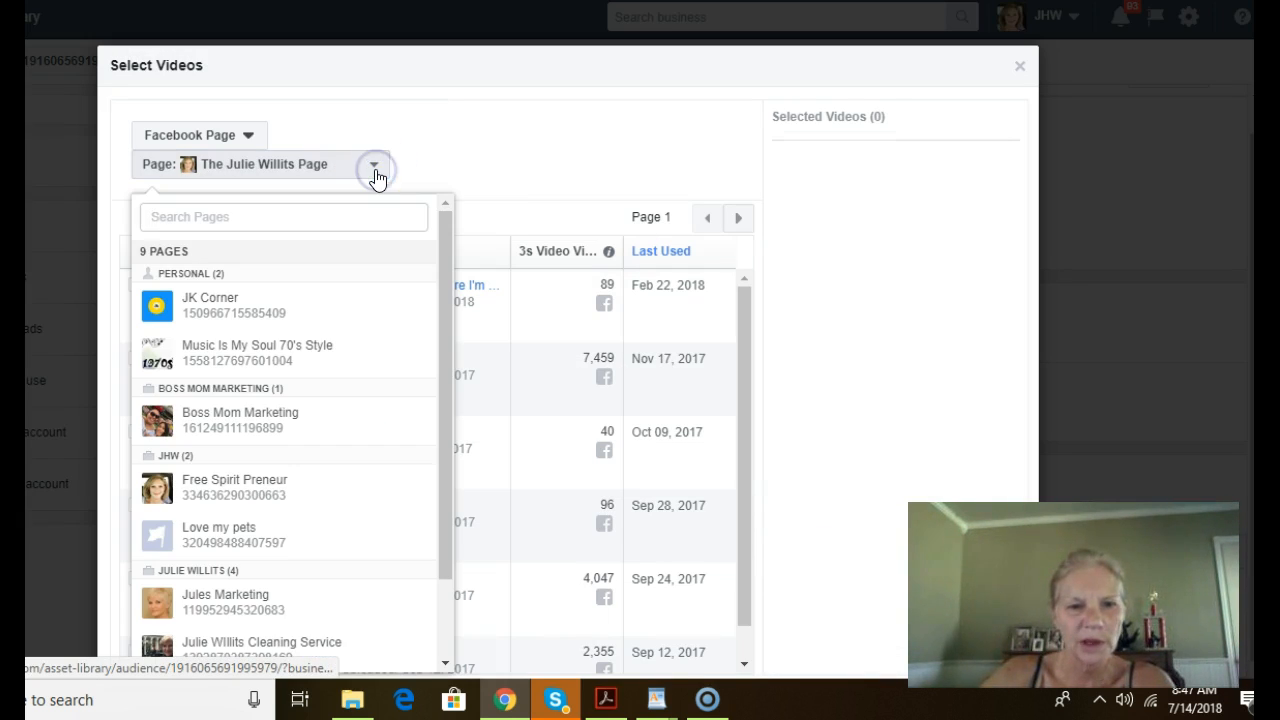
{"action": "left_click", "coordinate": [266, 488]}
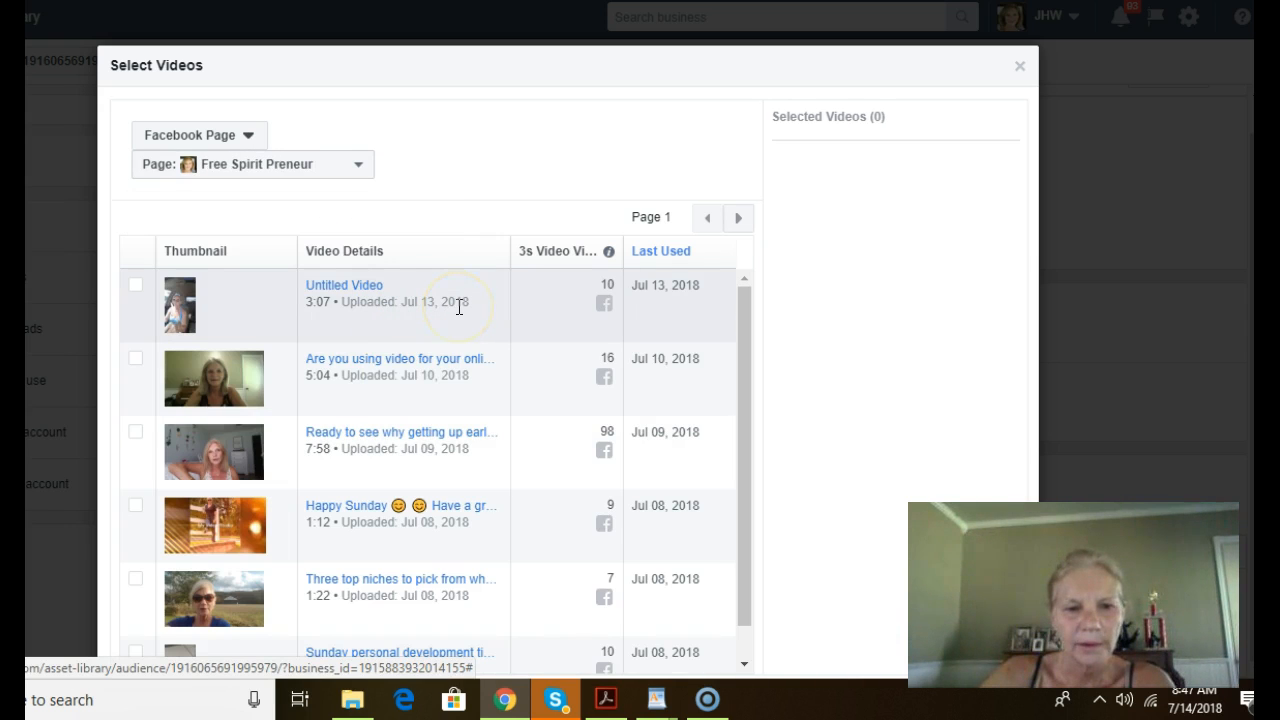
{"action": "scroll", "coordinate": [459, 310], "scroll_direction": "down", "scroll_amount": 1}
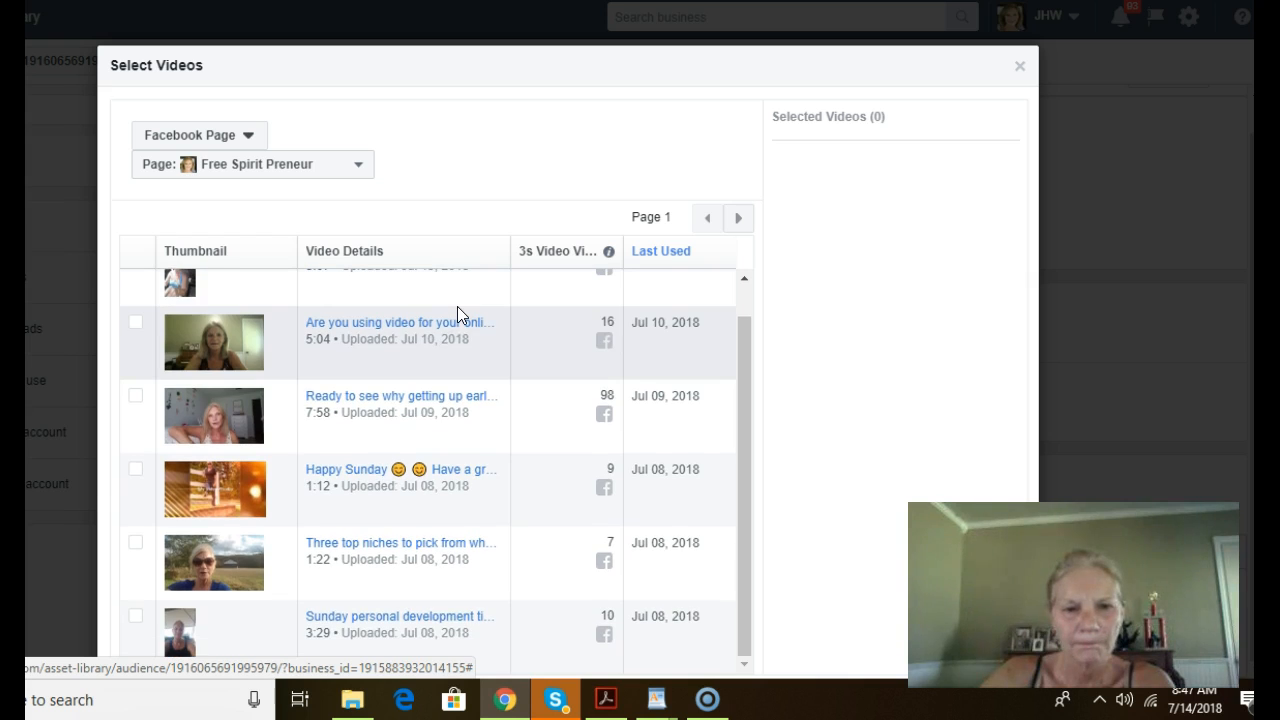
{"action": "scroll", "coordinate": [457, 310], "scroll_direction": "down", "scroll_amount": 2}
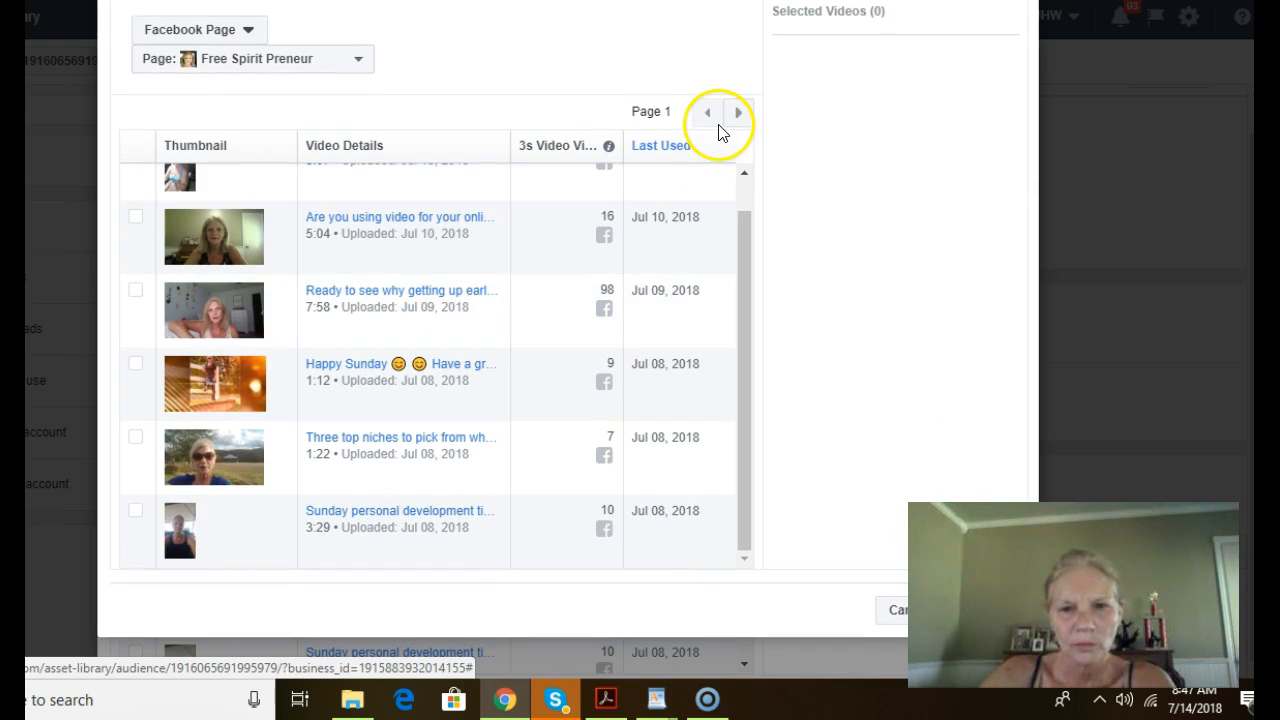
{"action": "left_click", "coordinate": [737, 115]}
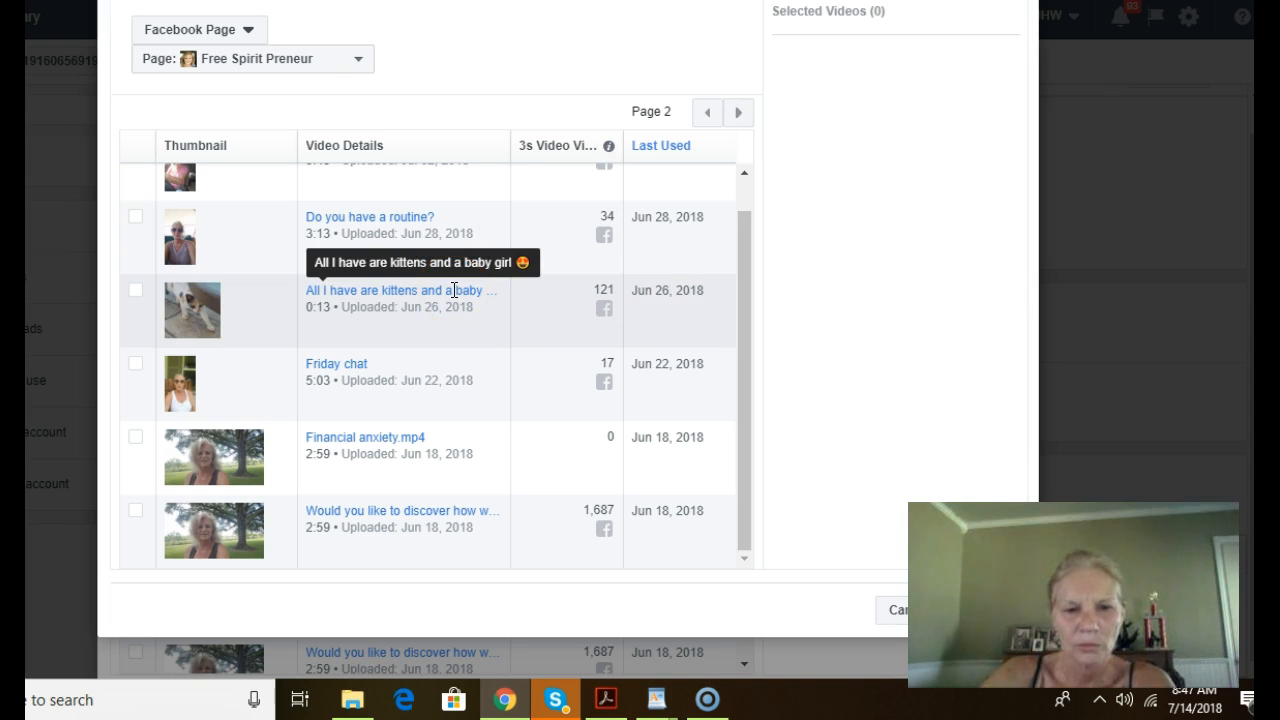
{"action": "left_click", "coordinate": [743, 115]}
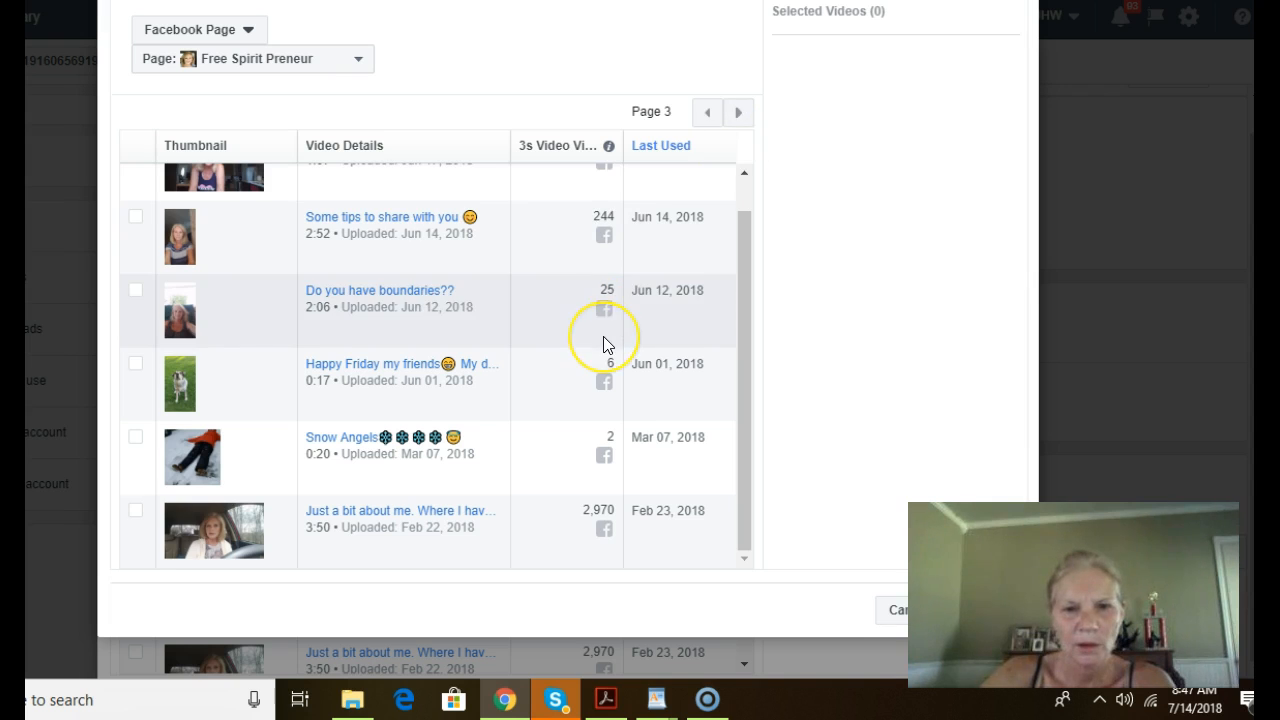
{"action": "scroll", "coordinate": [603, 336], "scroll_direction": "up", "scroll_amount": 3}
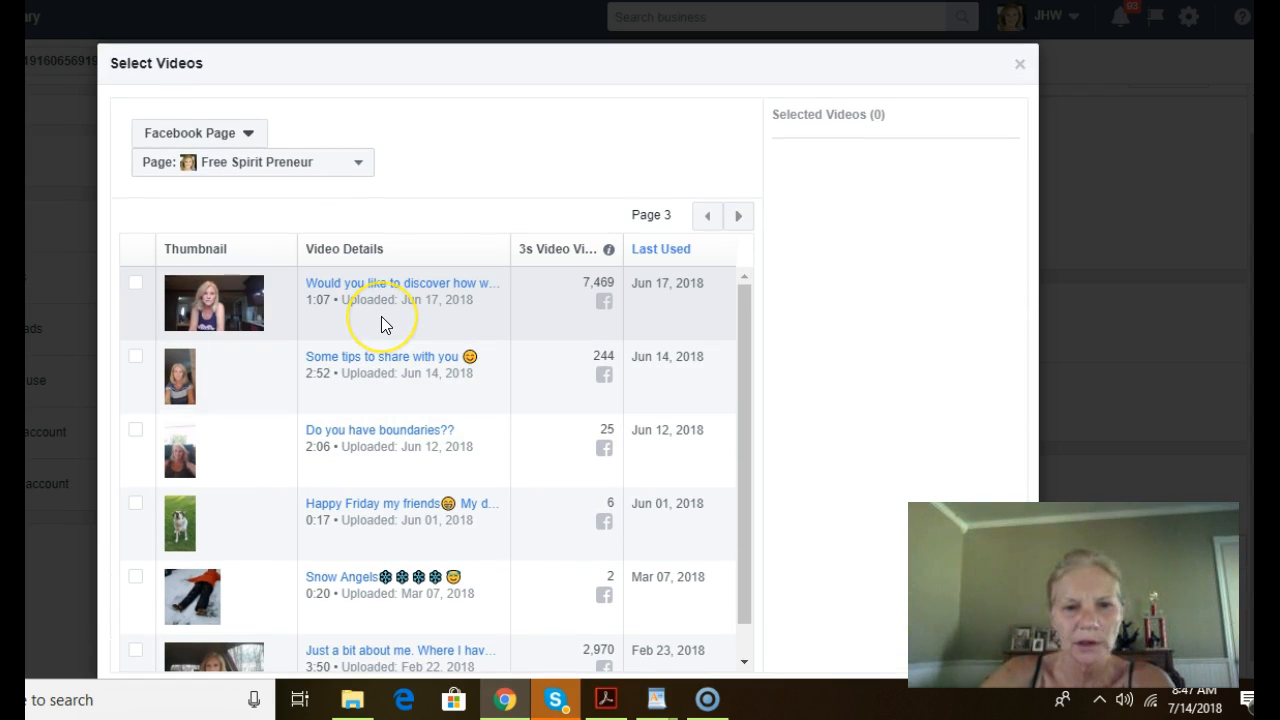
Confirm the 1:07 video uploaded Jun 17, 2018 for the 50% criterion, and close the custom audience editor without updating.
{"action": "left_click", "coordinate": [386, 297]}
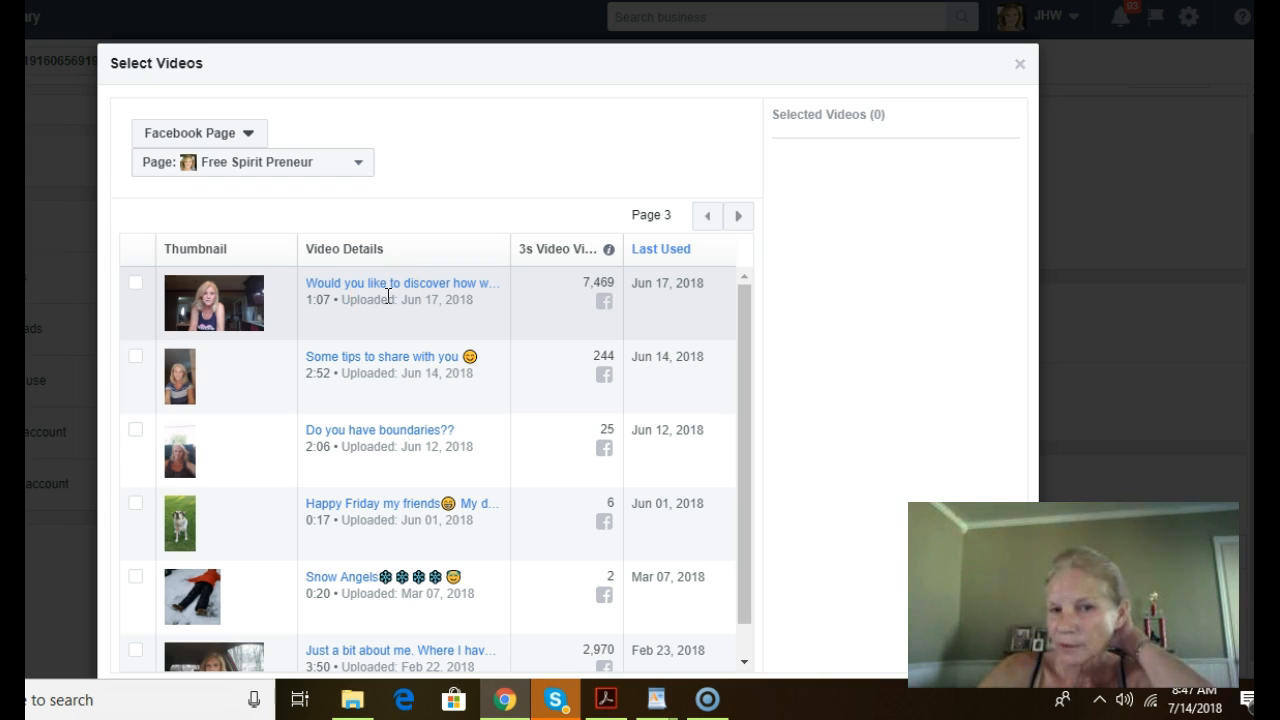
{"action": "left_click", "coordinate": [135, 290]}
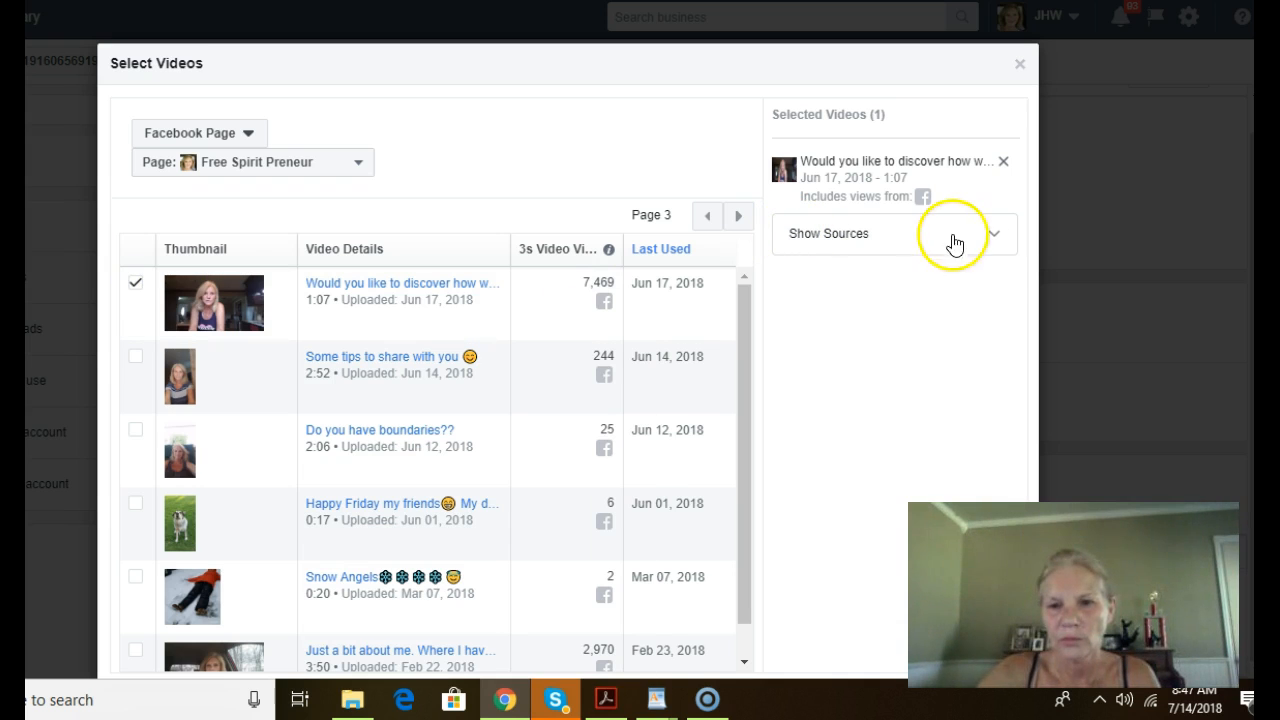
{"action": "left_click", "coordinate": [996, 241]}
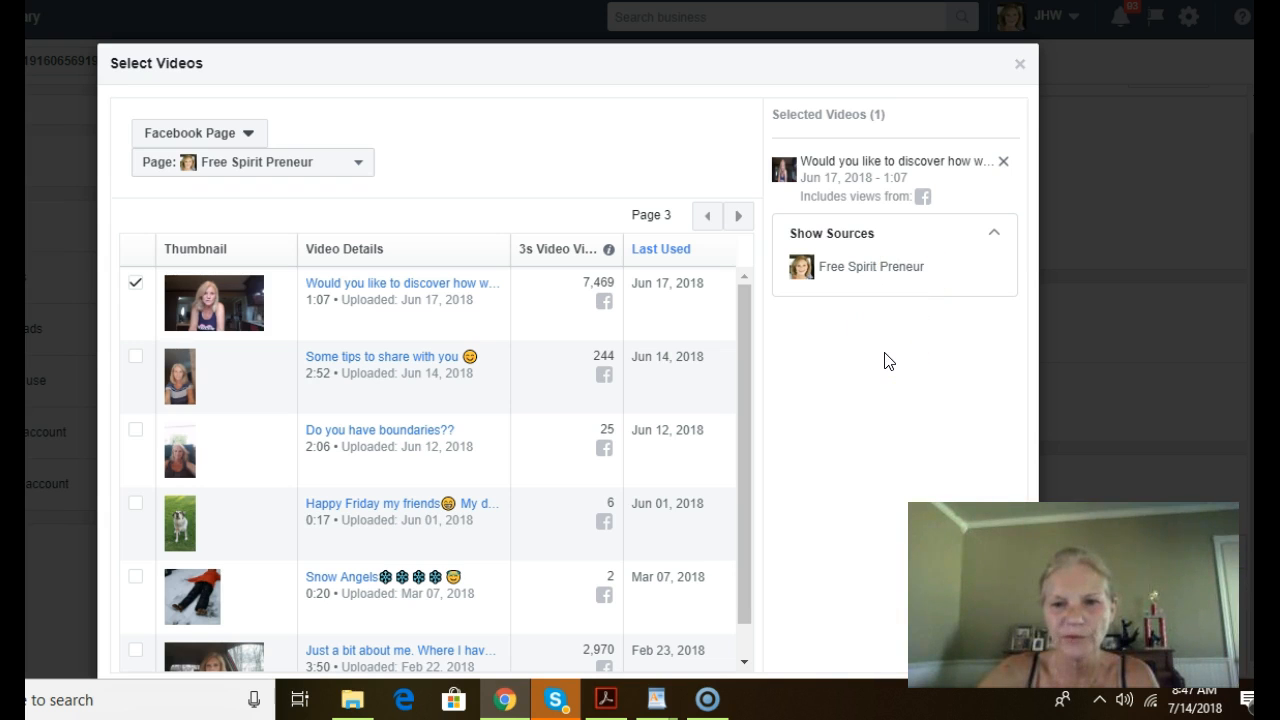
{"action": "left_click", "coordinate": [994, 234]}
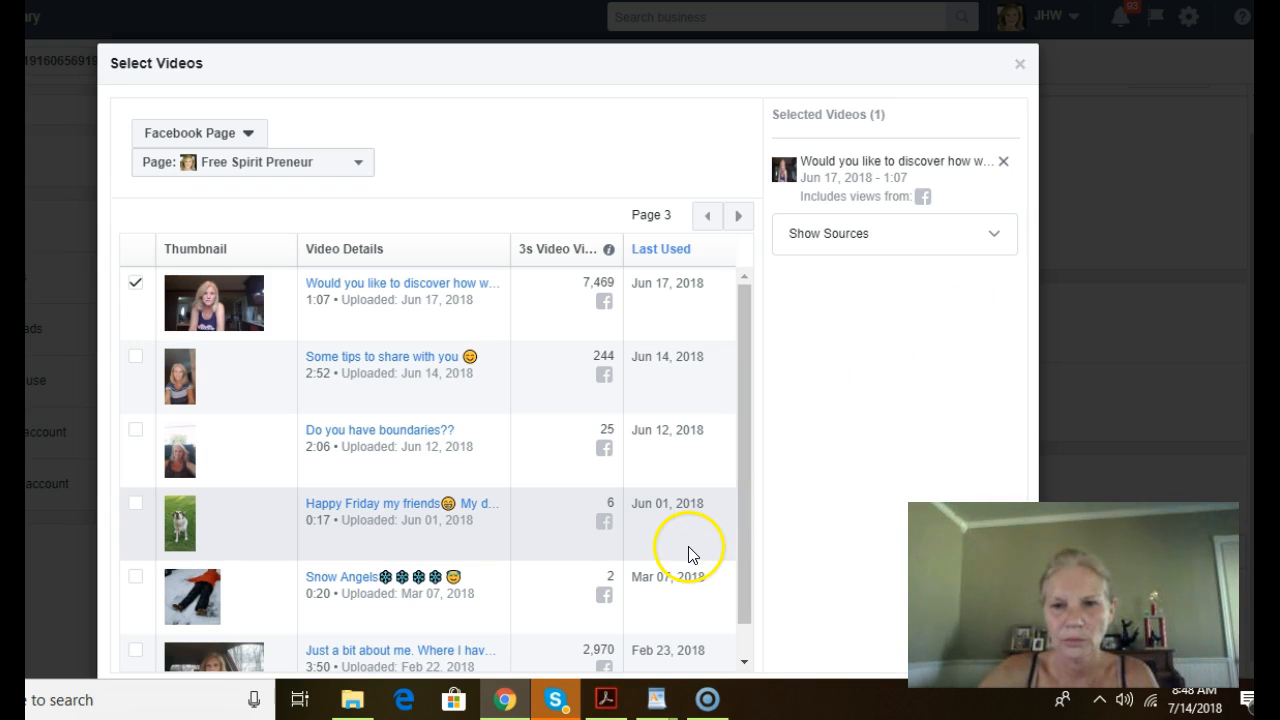
{"action": "left_click", "coordinate": [560, 83]}
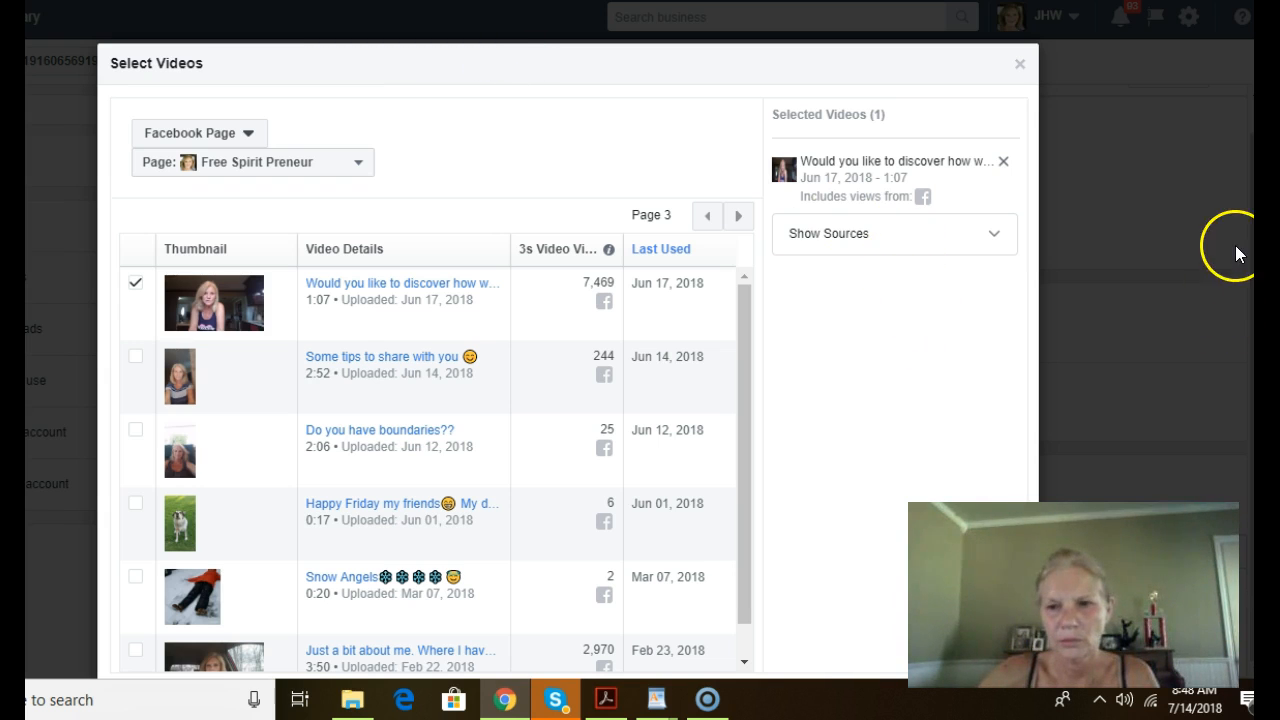
{"action": "scroll", "coordinate": [1249, 414], "scroll_direction": "down", "scroll_amount": 1}
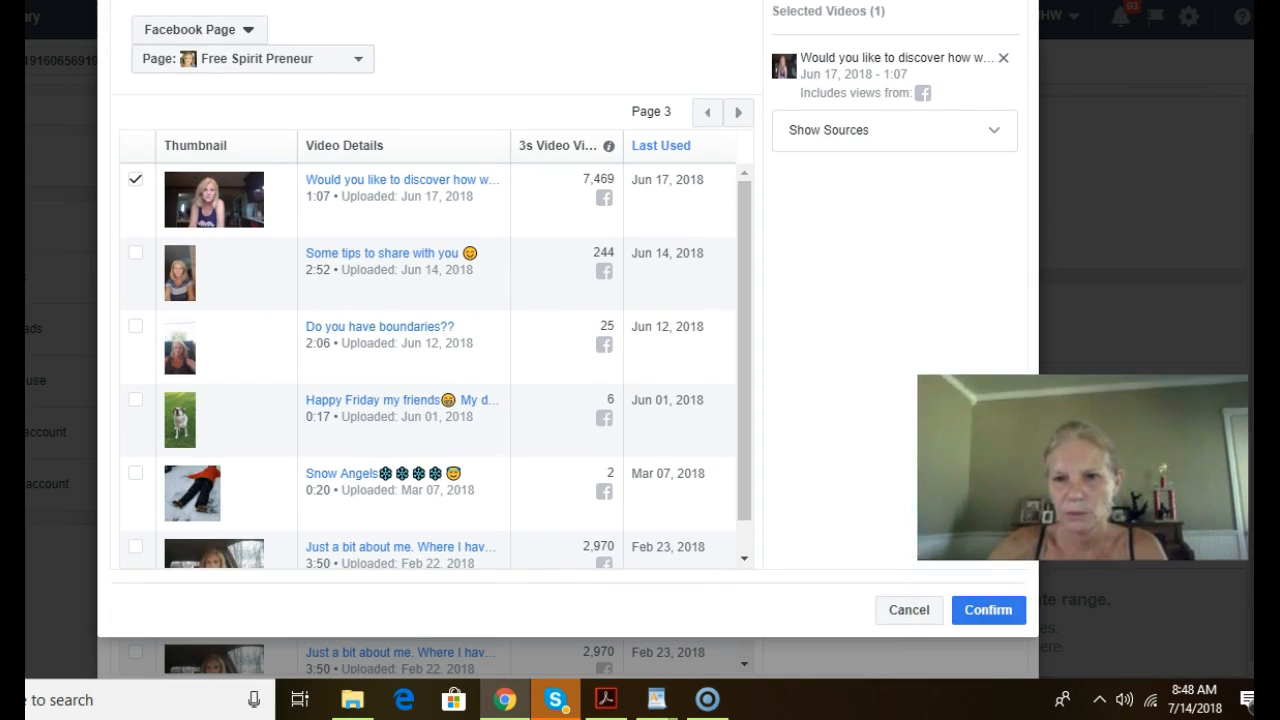
{"action": "left_click", "coordinate": [980, 618]}
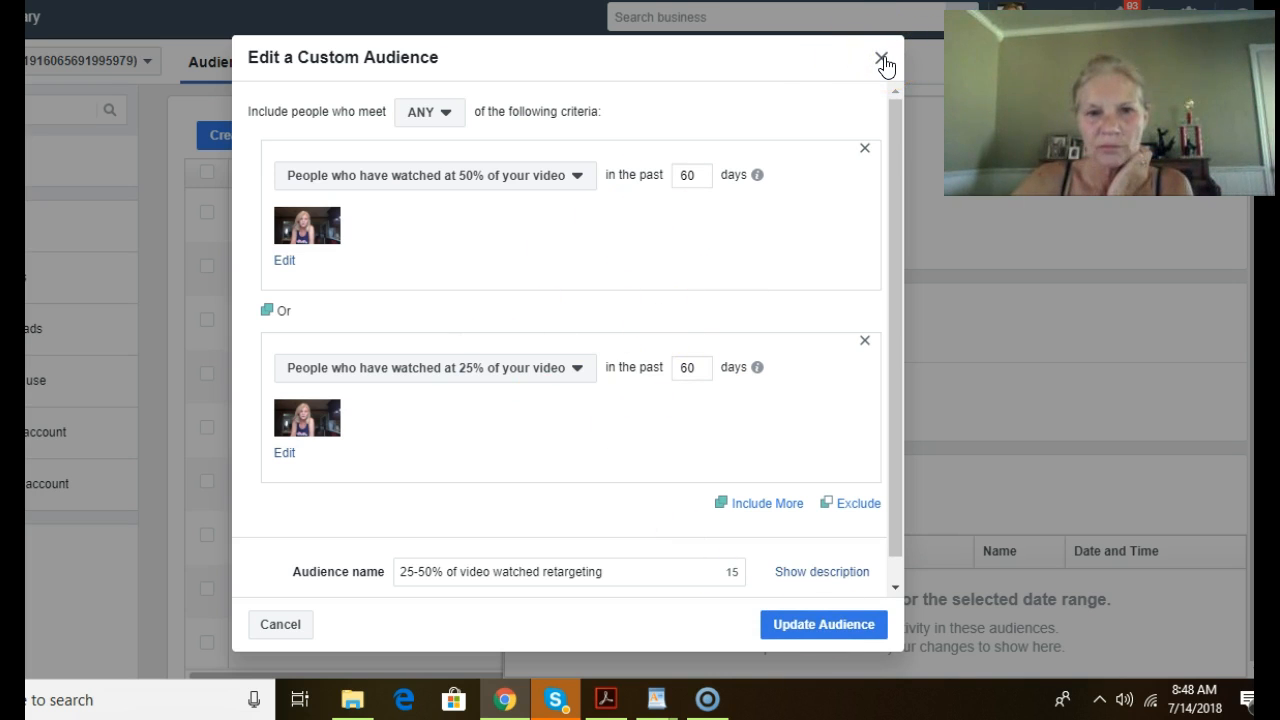
{"action": "mouse_move", "coordinate": [307, 233]}
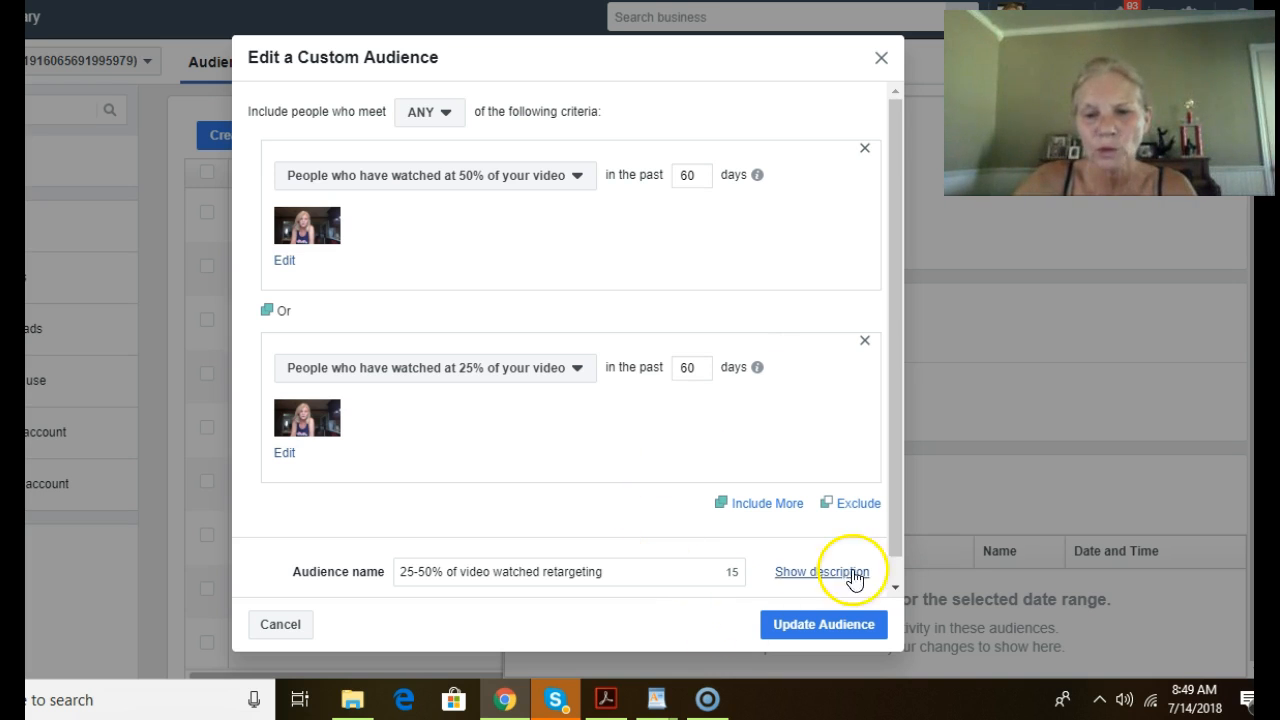
{"action": "left_click", "coordinate": [877, 64]}
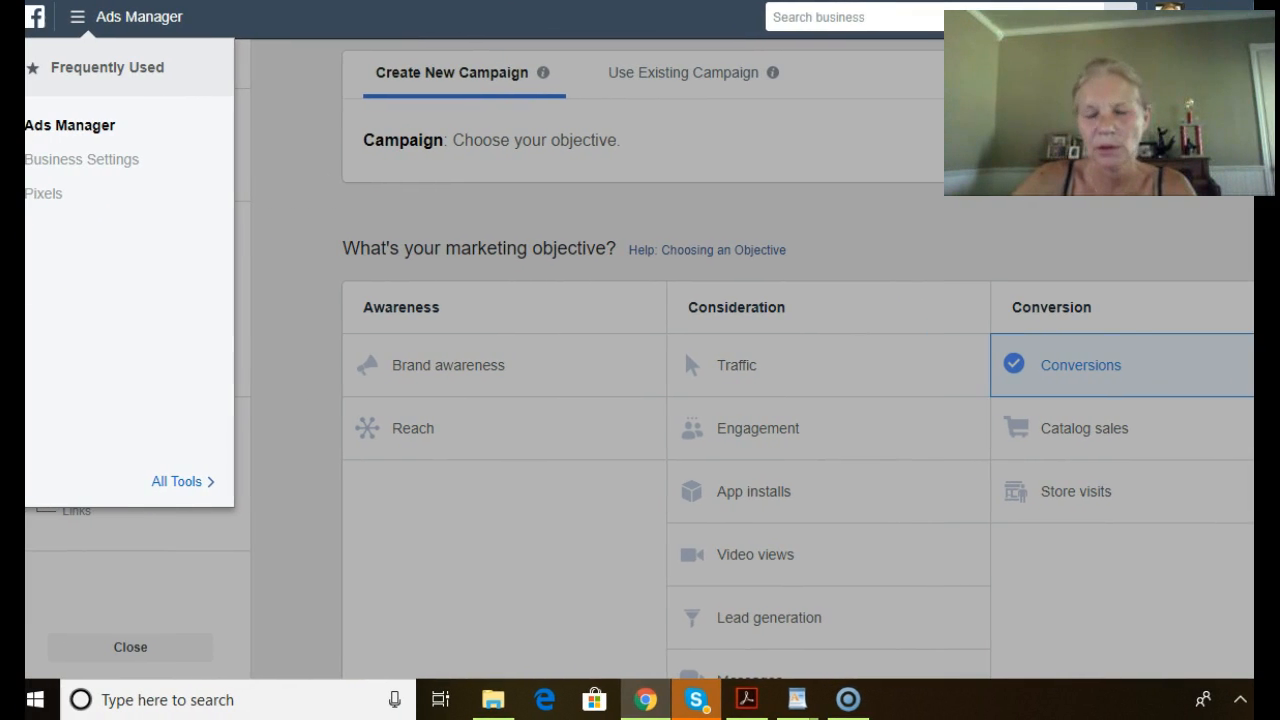
Create a campaign with the Conversions objective, name it "Conversions retargeting for video 1" and continue to the ad set.
{"action": "left_click", "coordinate": [1078, 367]}
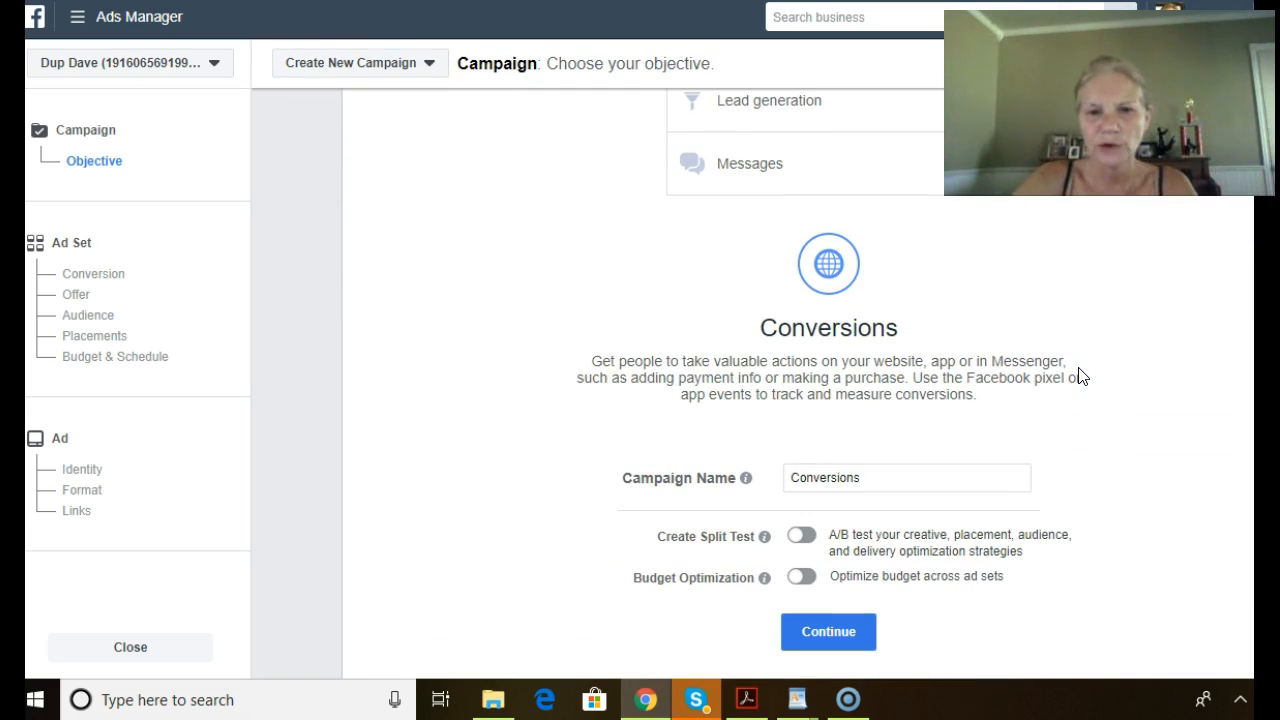
{"action": "scroll", "coordinate": [1078, 377], "scroll_direction": "down", "scroll_amount": 1}
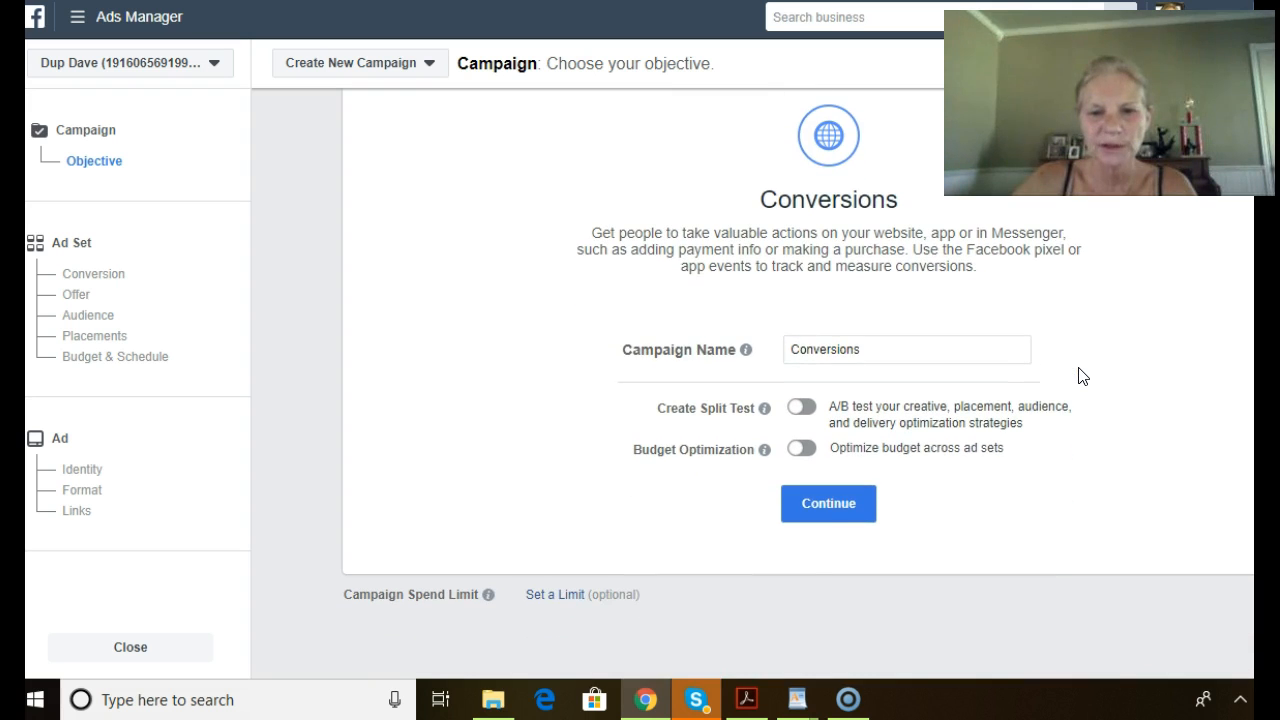
{"action": "left_click", "coordinate": [866, 349]}
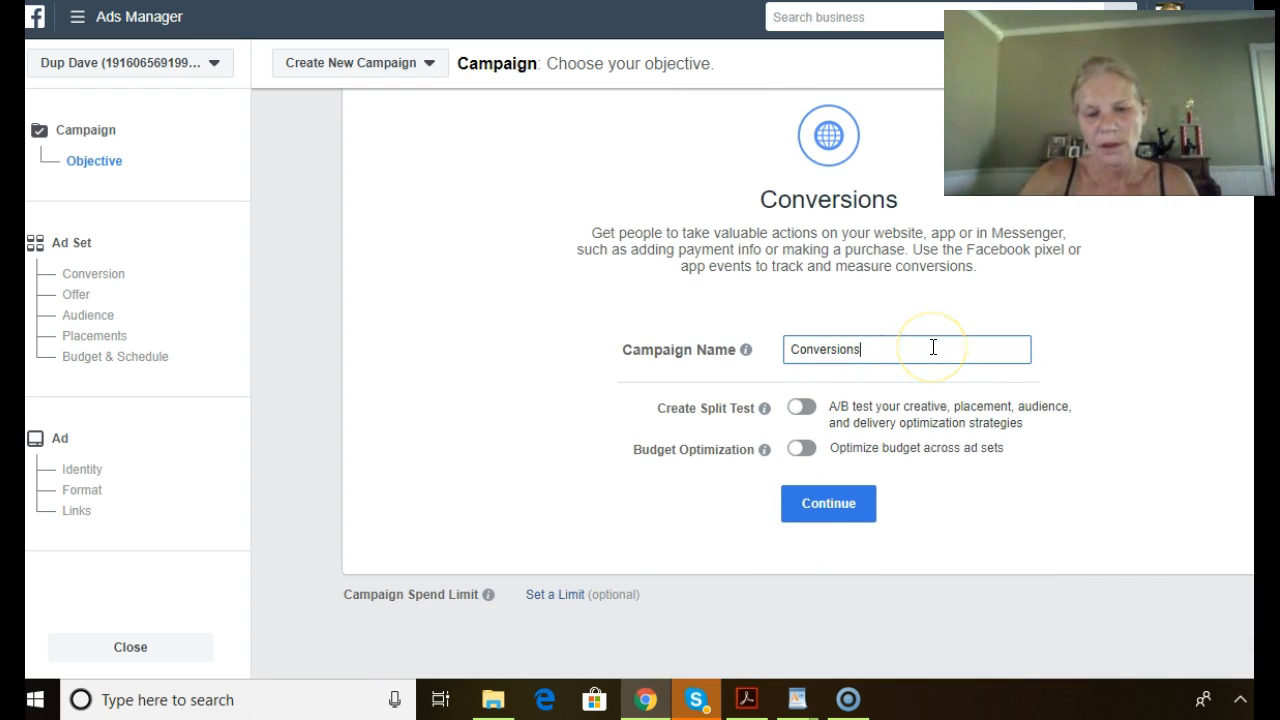
{"action": "type", "text": "retargeting for video 1"}
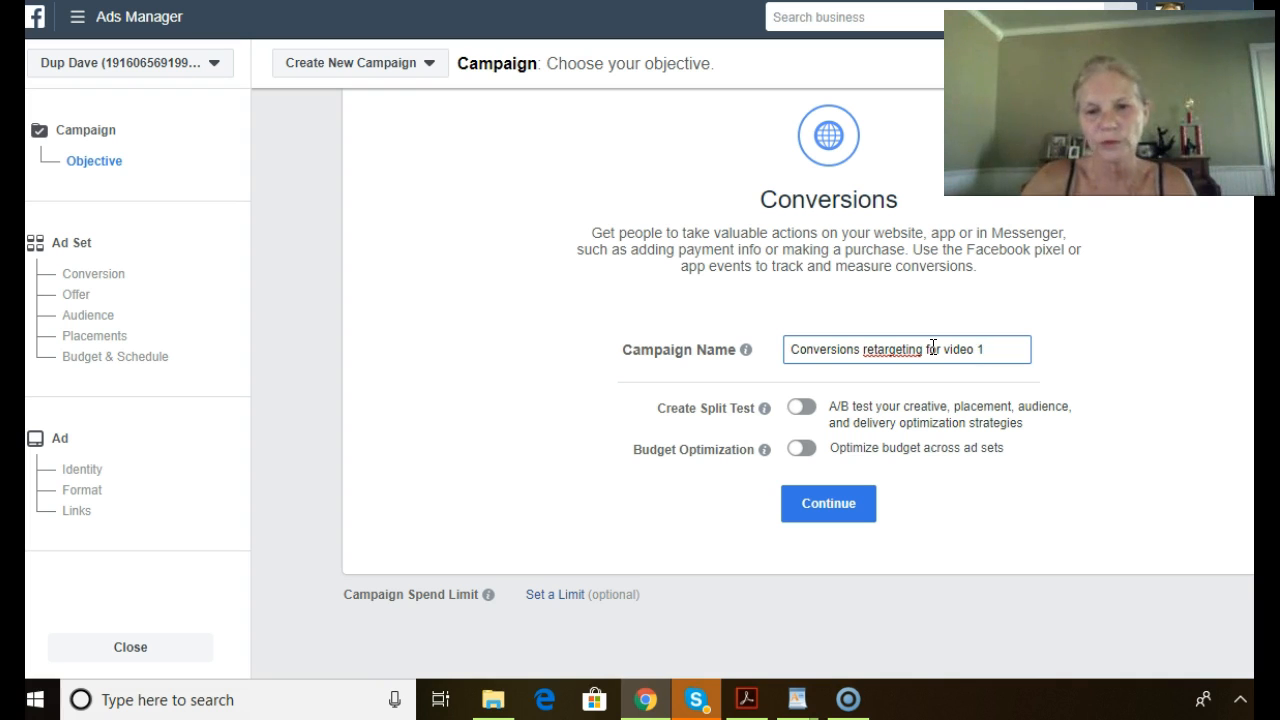
{"action": "left_click", "coordinate": [822, 502]}
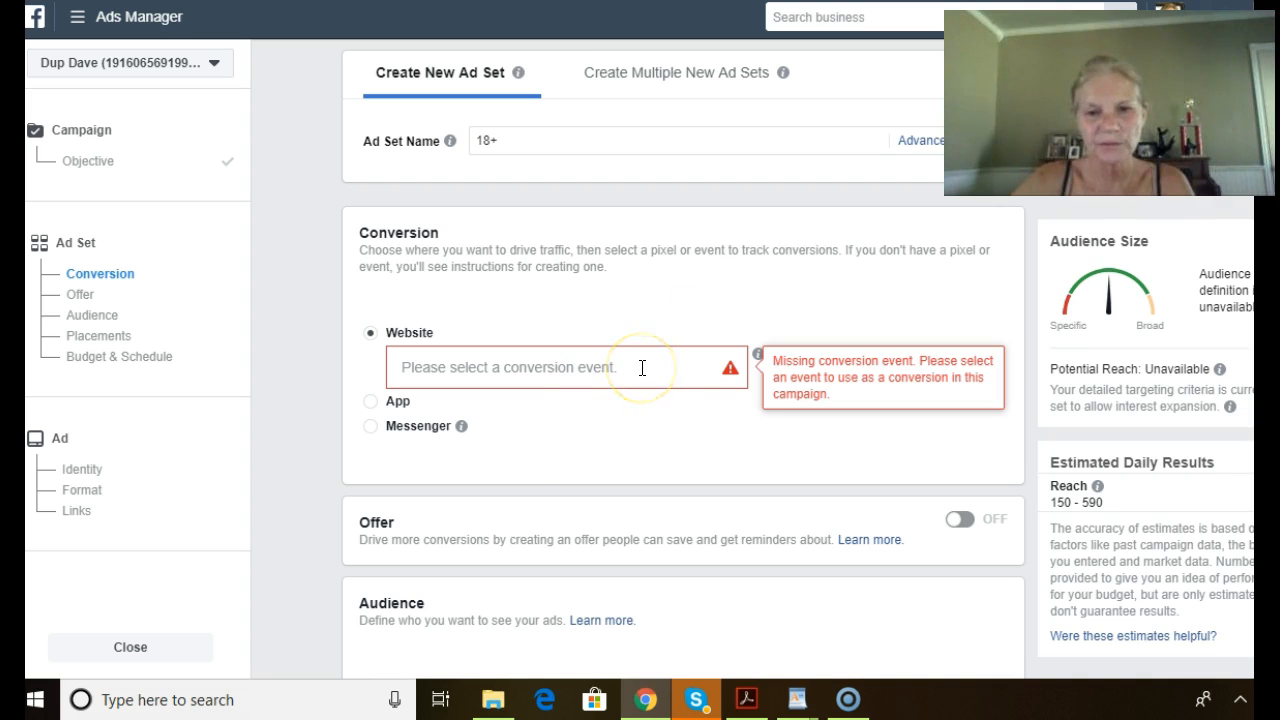
Choose Complete Registration as the ad set's website conversion event.
{"action": "left_click", "coordinate": [642, 367]}
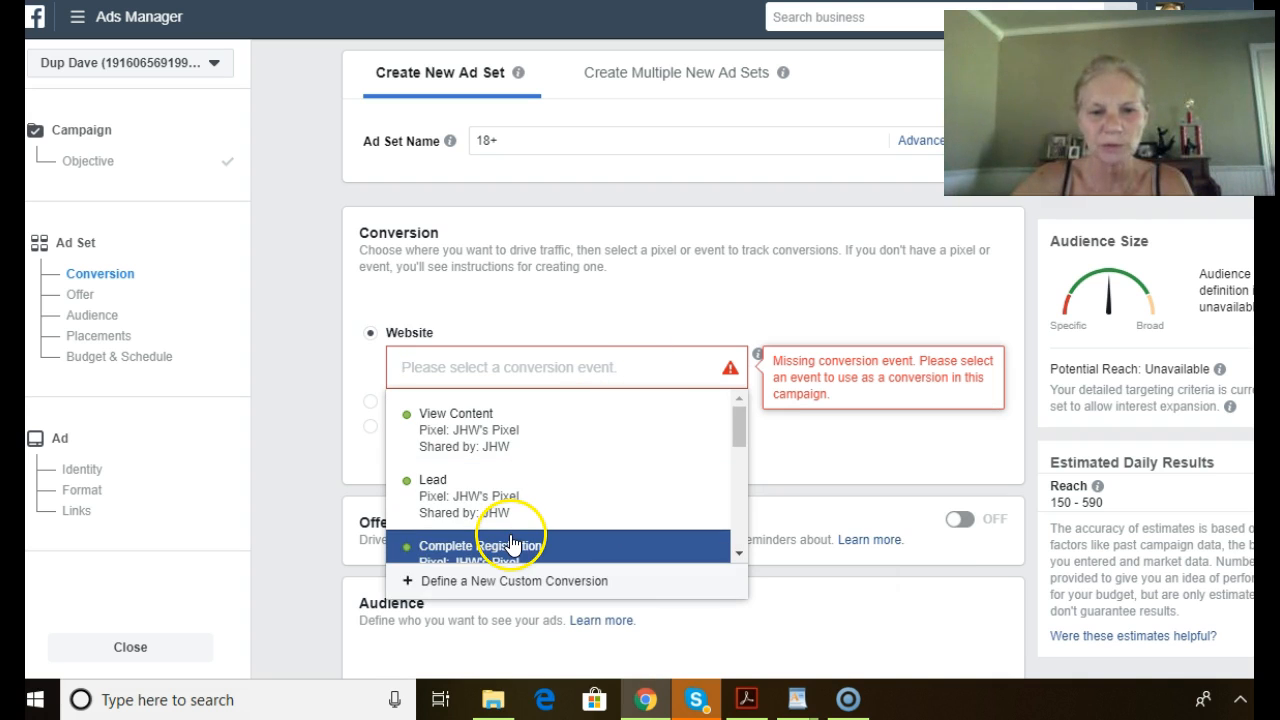
{"action": "left_click", "coordinate": [511, 543]}
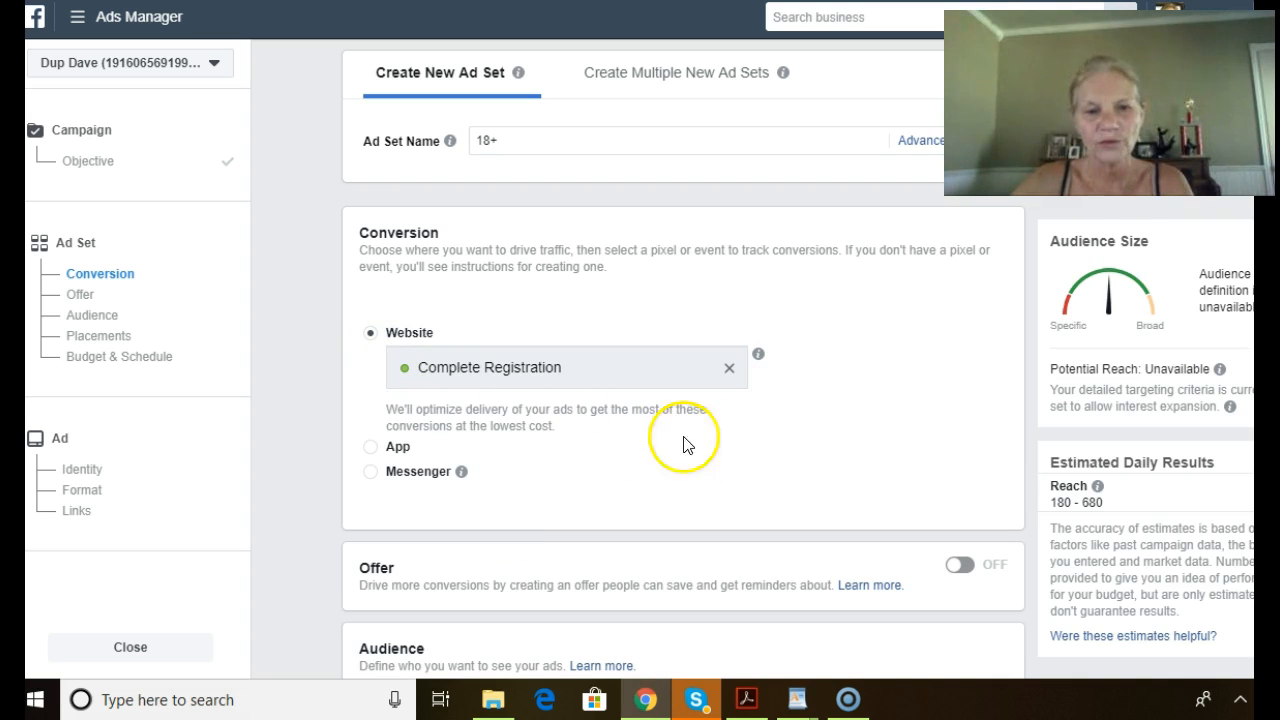
{"action": "left_click", "coordinate": [928, 420]}
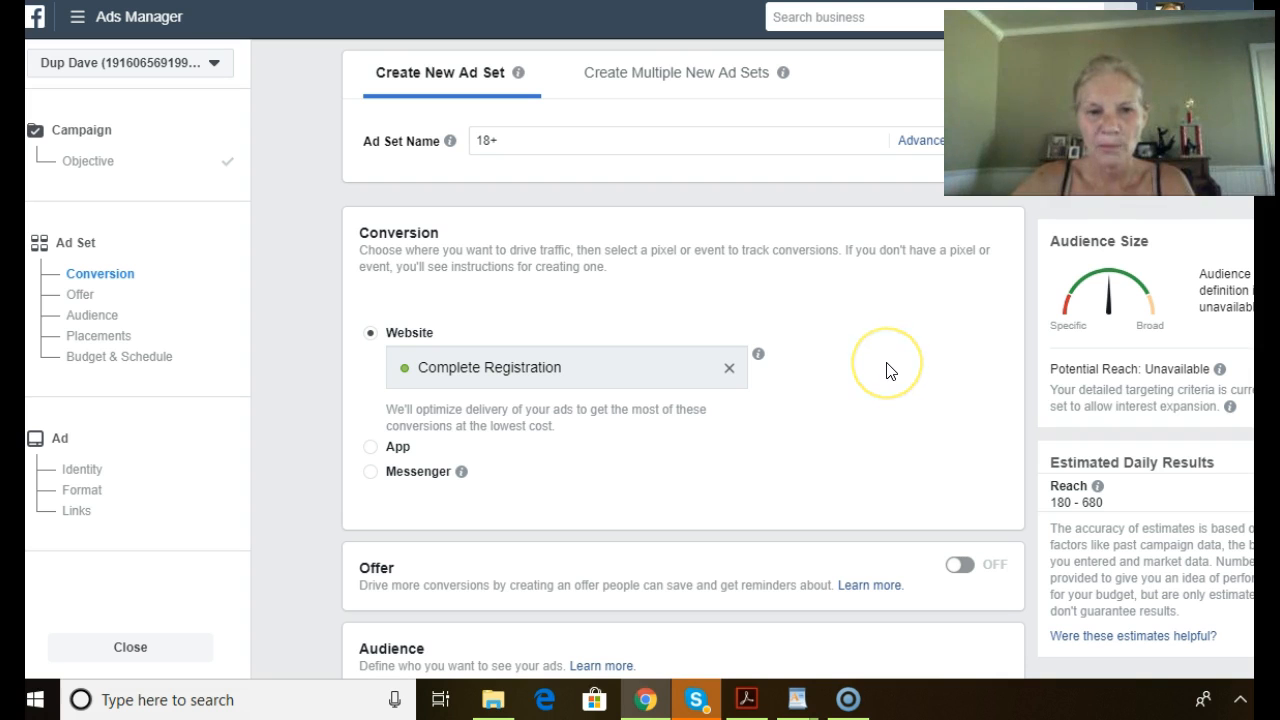
Switch the ad set to edited placements and exclude Facebook Instant Articles, Right Column and Marketplace.
{"action": "scroll", "coordinate": [886, 371], "scroll_direction": "down", "scroll_amount": 5}
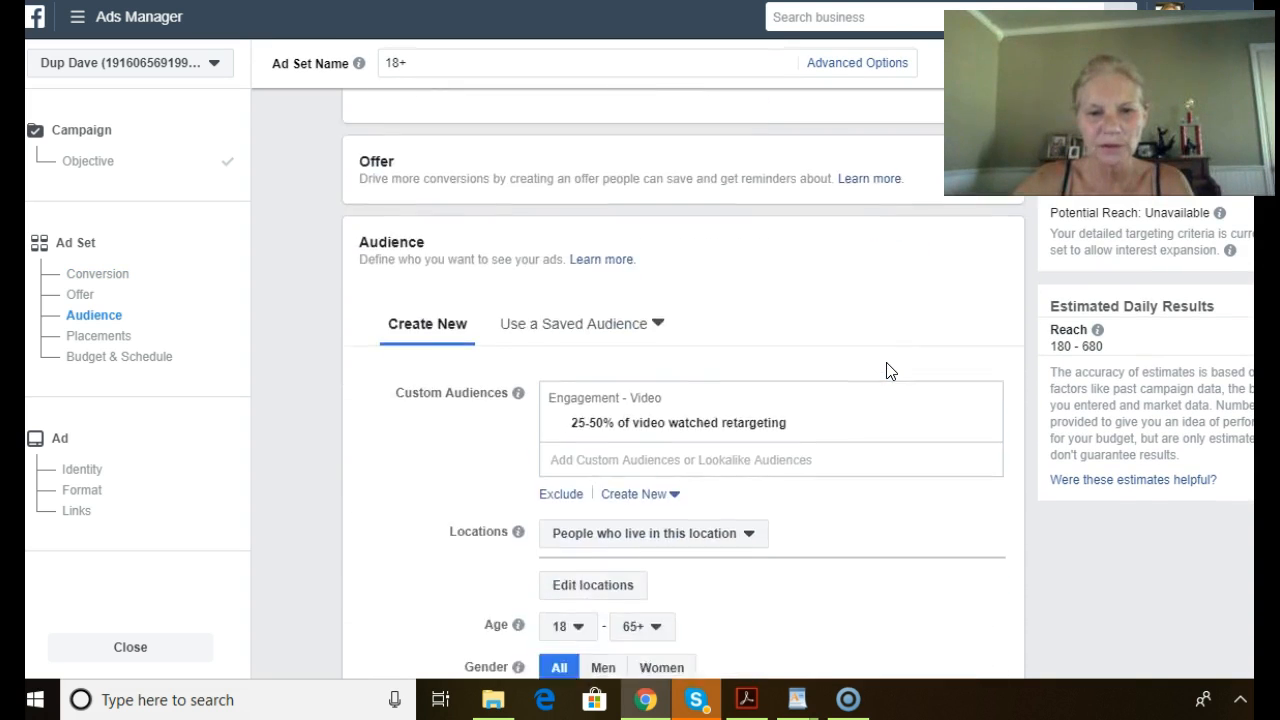
{"action": "scroll", "coordinate": [886, 371], "scroll_direction": "down", "scroll_amount": 1}
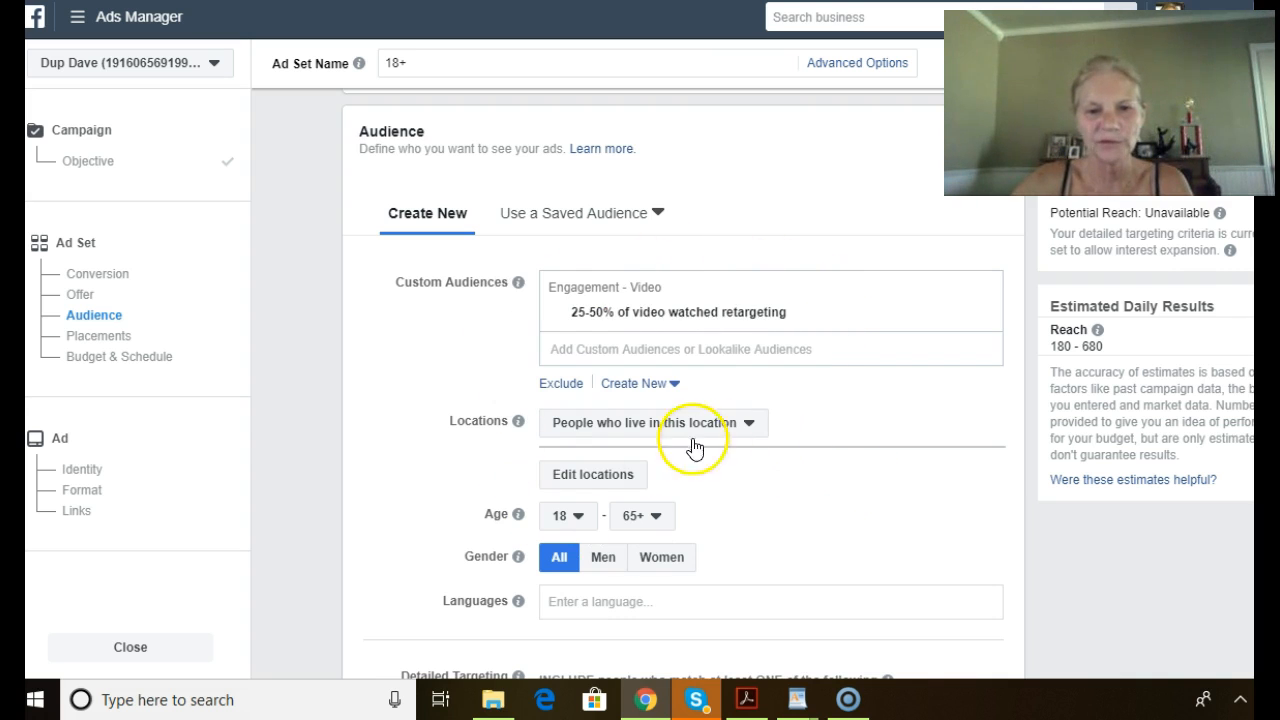
{"action": "scroll", "coordinate": [922, 427], "scroll_direction": "down", "scroll_amount": 3}
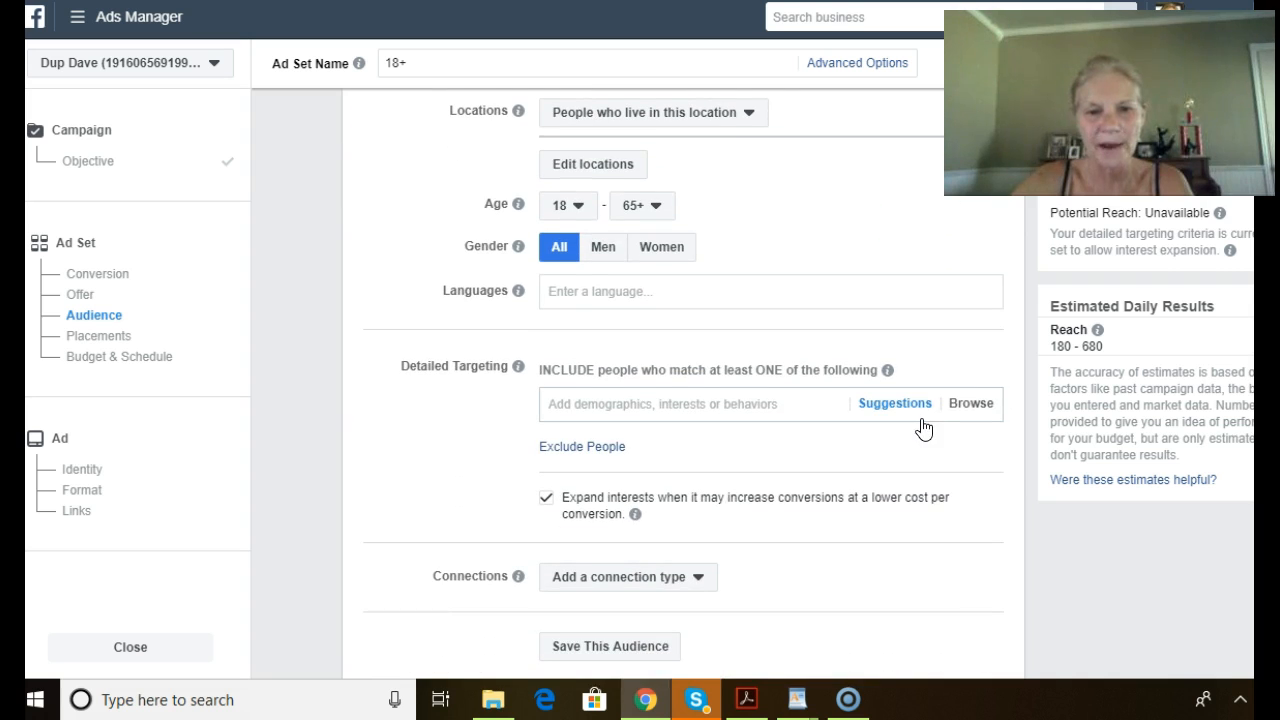
{"action": "scroll", "coordinate": [890, 438], "scroll_direction": "down", "scroll_amount": 3}
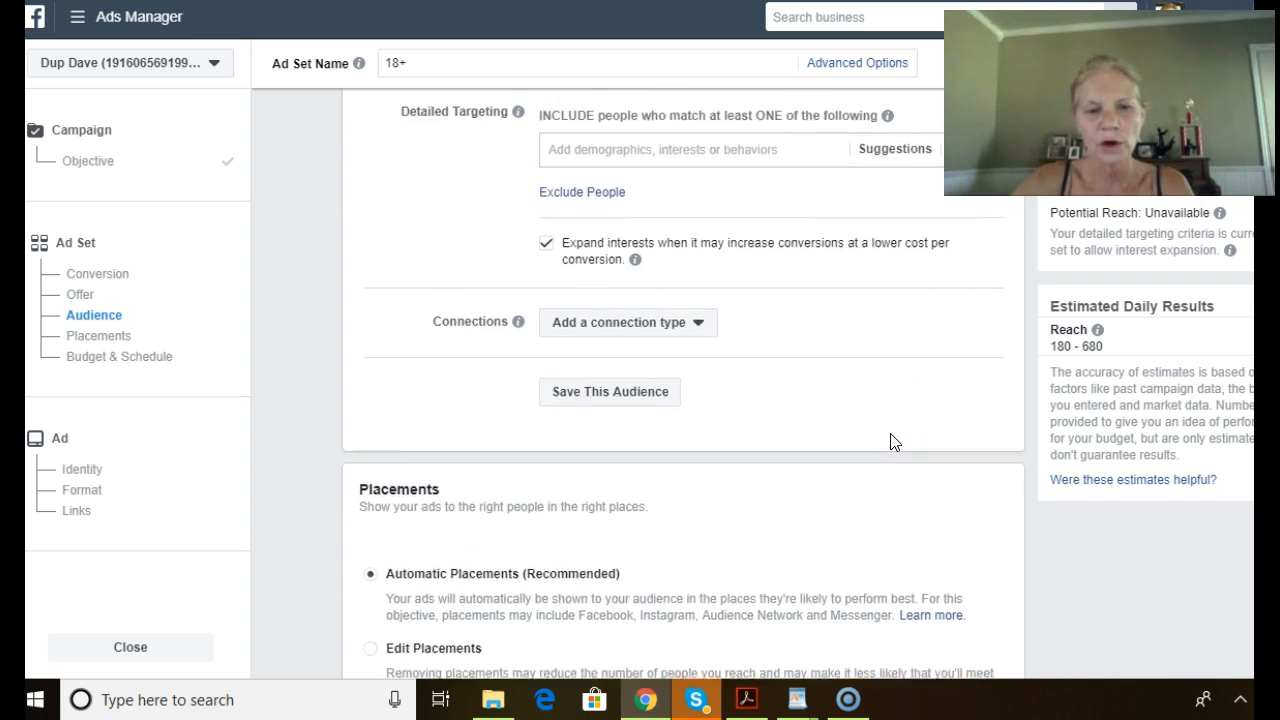
{"action": "scroll", "coordinate": [893, 442], "scroll_direction": "down", "scroll_amount": 3}
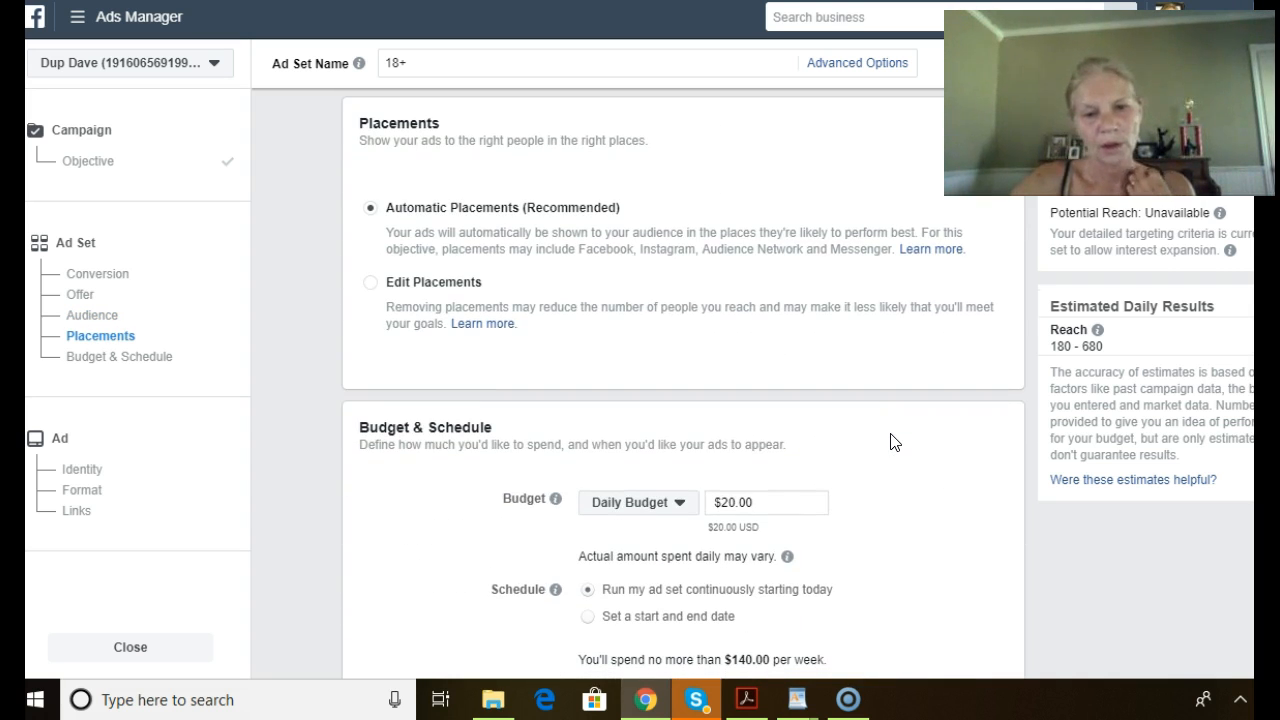
{"action": "scroll", "coordinate": [885, 440], "scroll_direction": "down", "scroll_amount": 1}
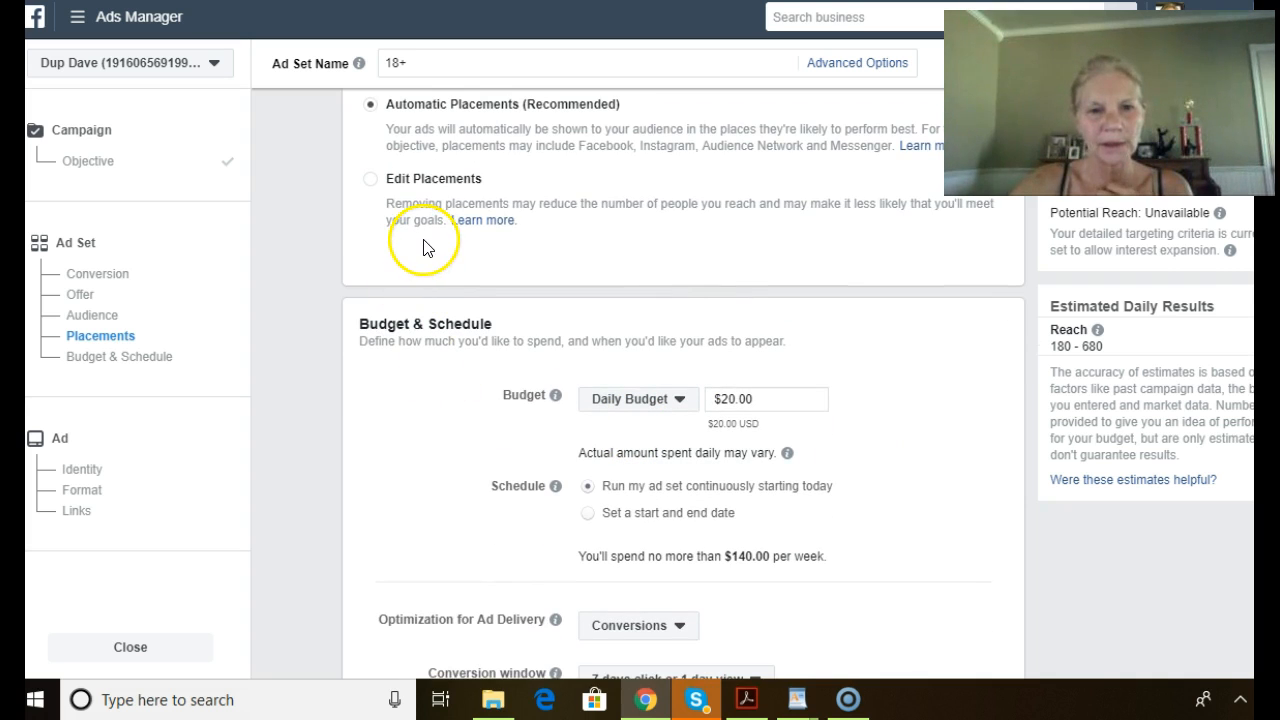
{"action": "left_click", "coordinate": [368, 185]}
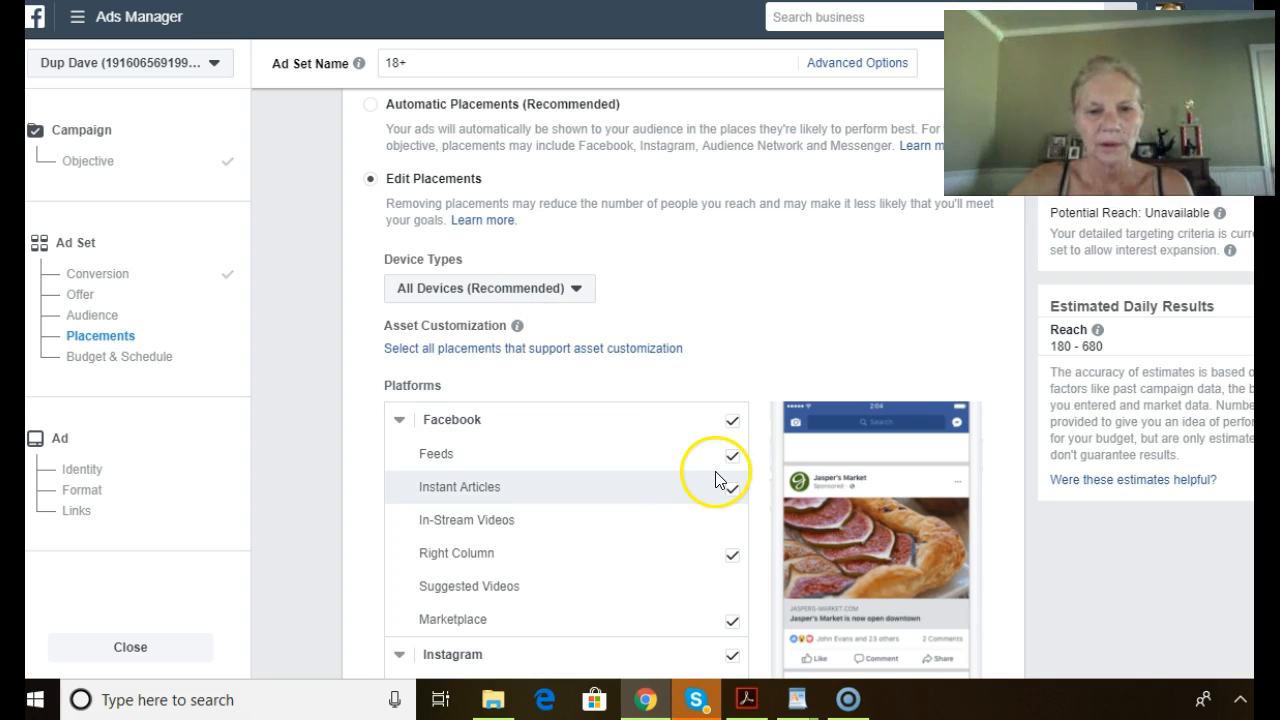
{"action": "scroll", "coordinate": [794, 280], "scroll_direction": "down", "scroll_amount": 2}
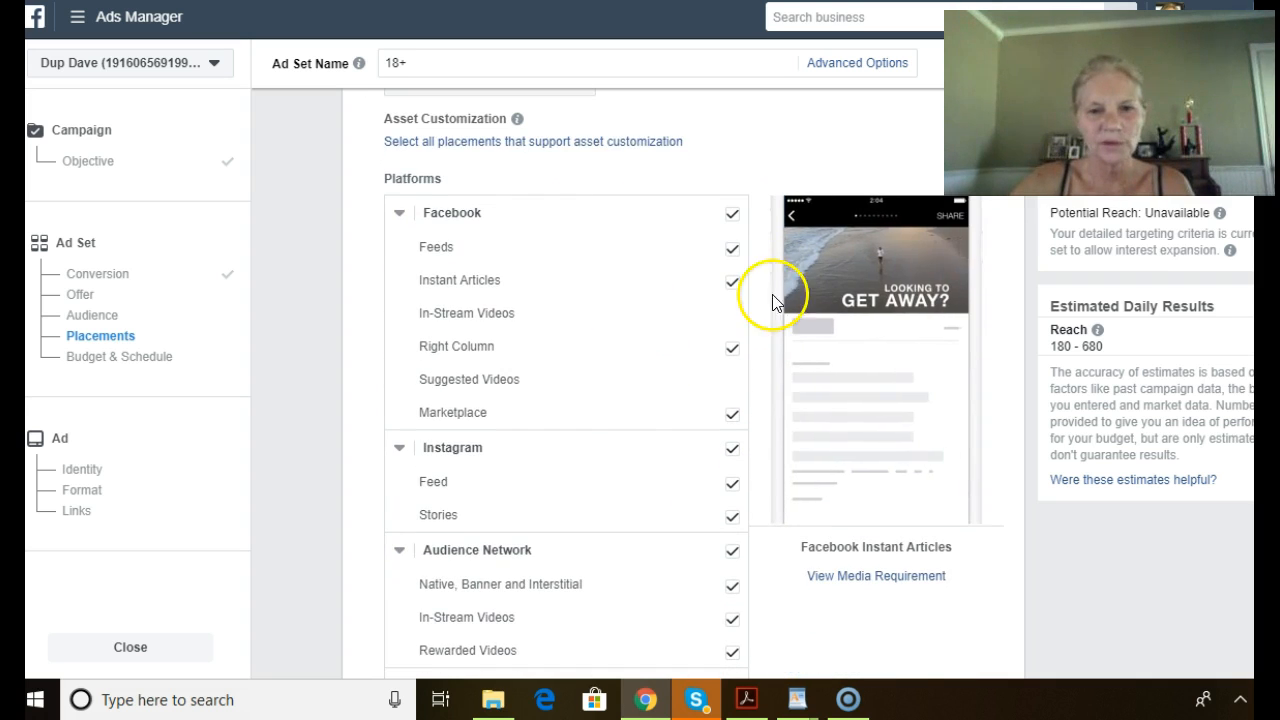
{"action": "left_click", "coordinate": [732, 284]}
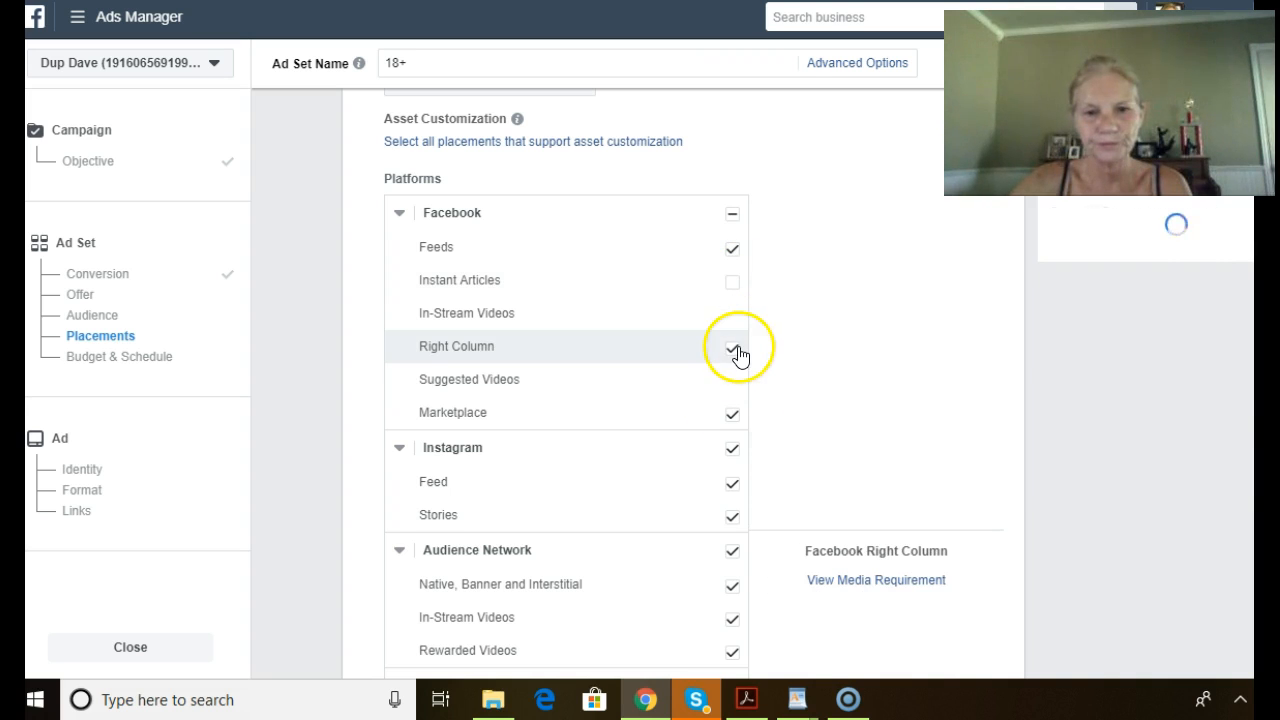
{"action": "left_click", "coordinate": [735, 349]}
{"action": "left_click", "coordinate": [732, 418]}
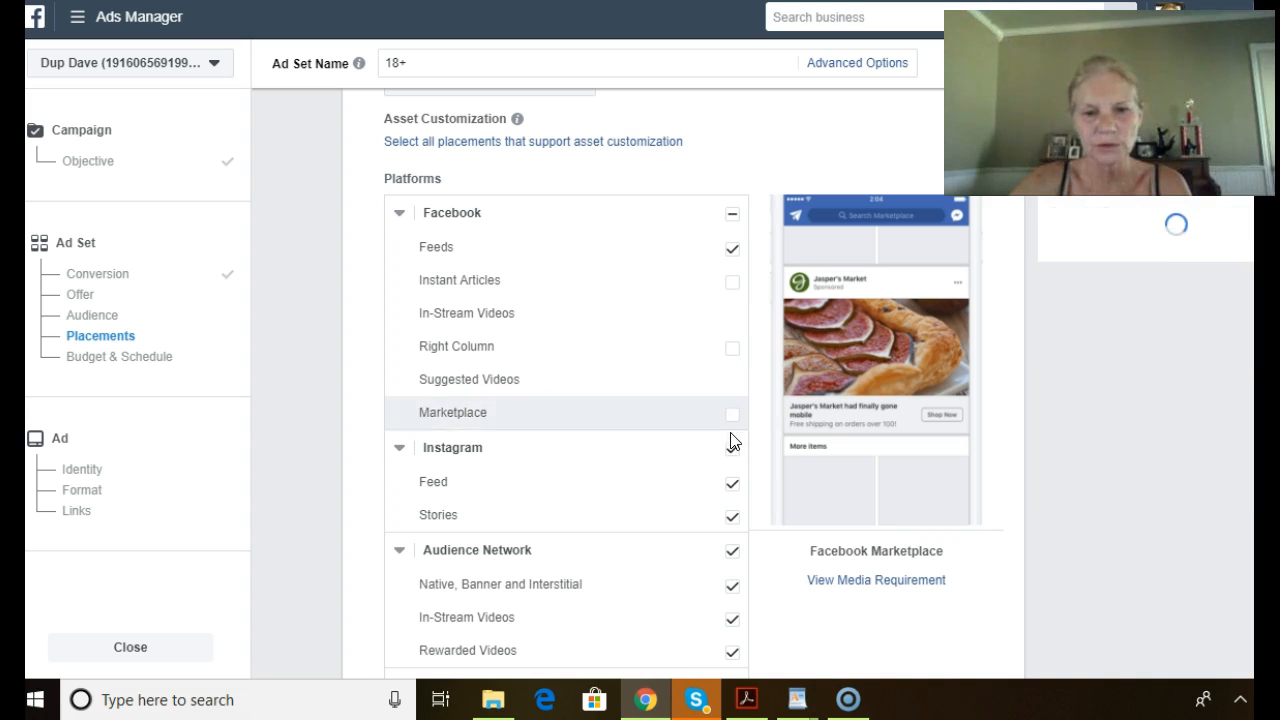
Exclude all Instagram, Audience Network and Messenger placements from the ad set.
{"action": "left_click", "coordinate": [727, 458]}
{"action": "left_click", "coordinate": [711, 451]}
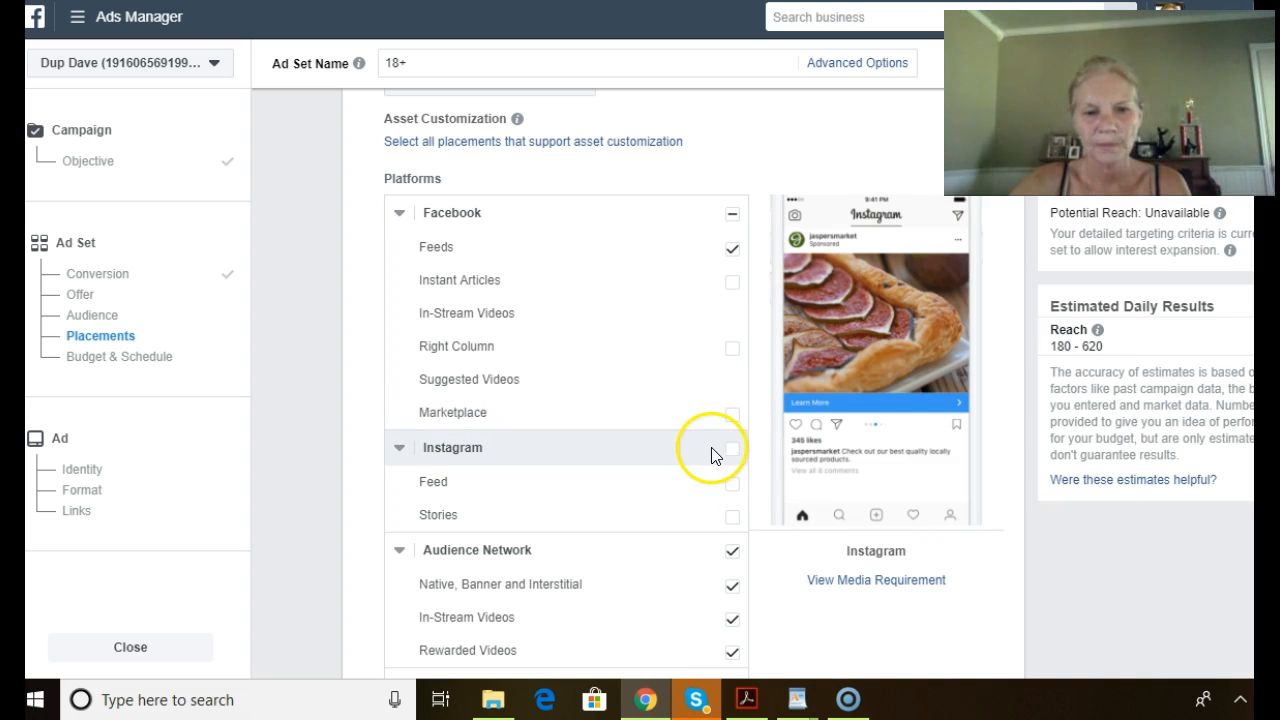
{"action": "scroll", "coordinate": [712, 453], "scroll_direction": "down", "scroll_amount": 3}
{"action": "left_click", "coordinate": [735, 245]}
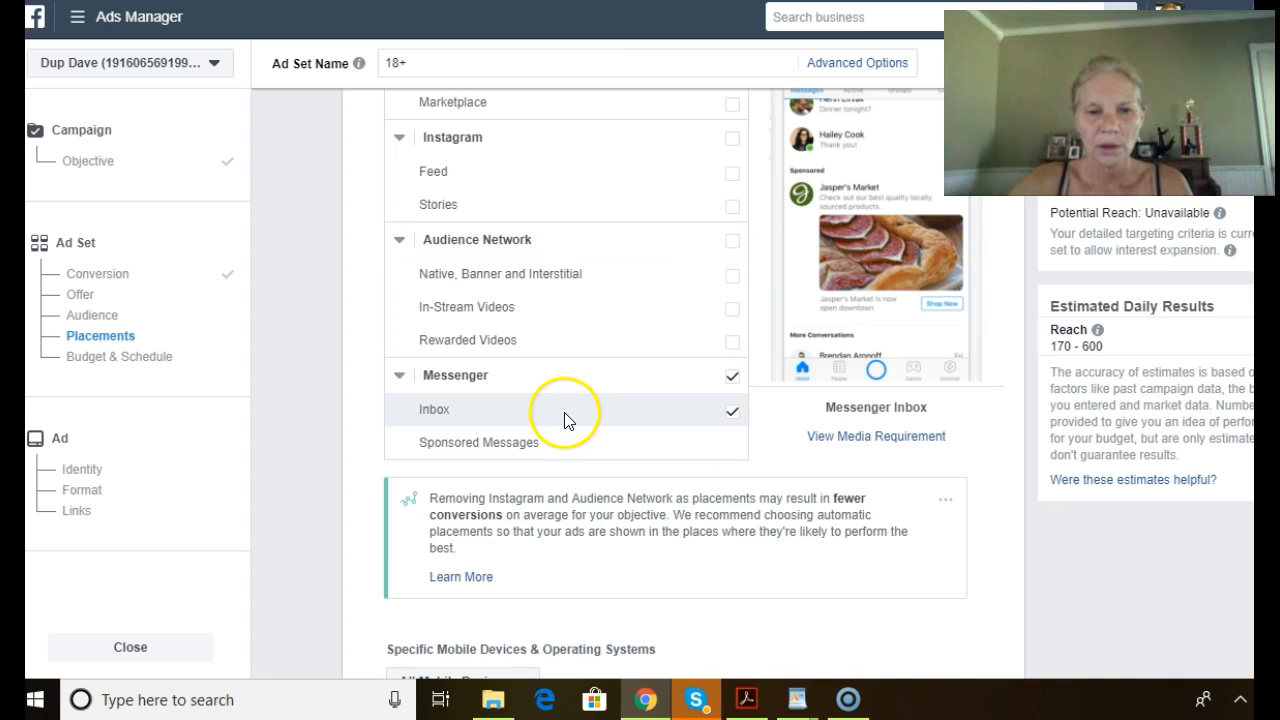
{"action": "left_click", "coordinate": [733, 381]}
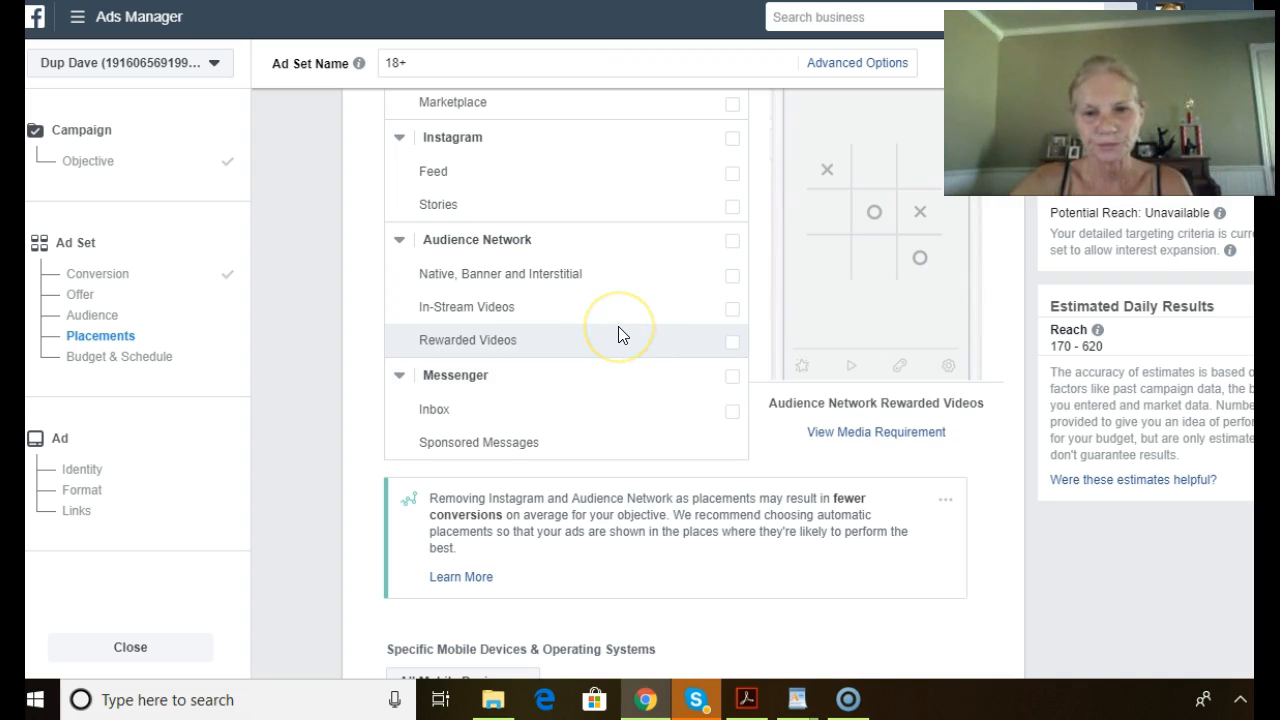
Set the ad set's daily budget to $2.00.
{"action": "scroll", "coordinate": [618, 334], "scroll_direction": "down", "scroll_amount": 2}
{"action": "scroll", "coordinate": [620, 326], "scroll_direction": "down", "scroll_amount": 2}
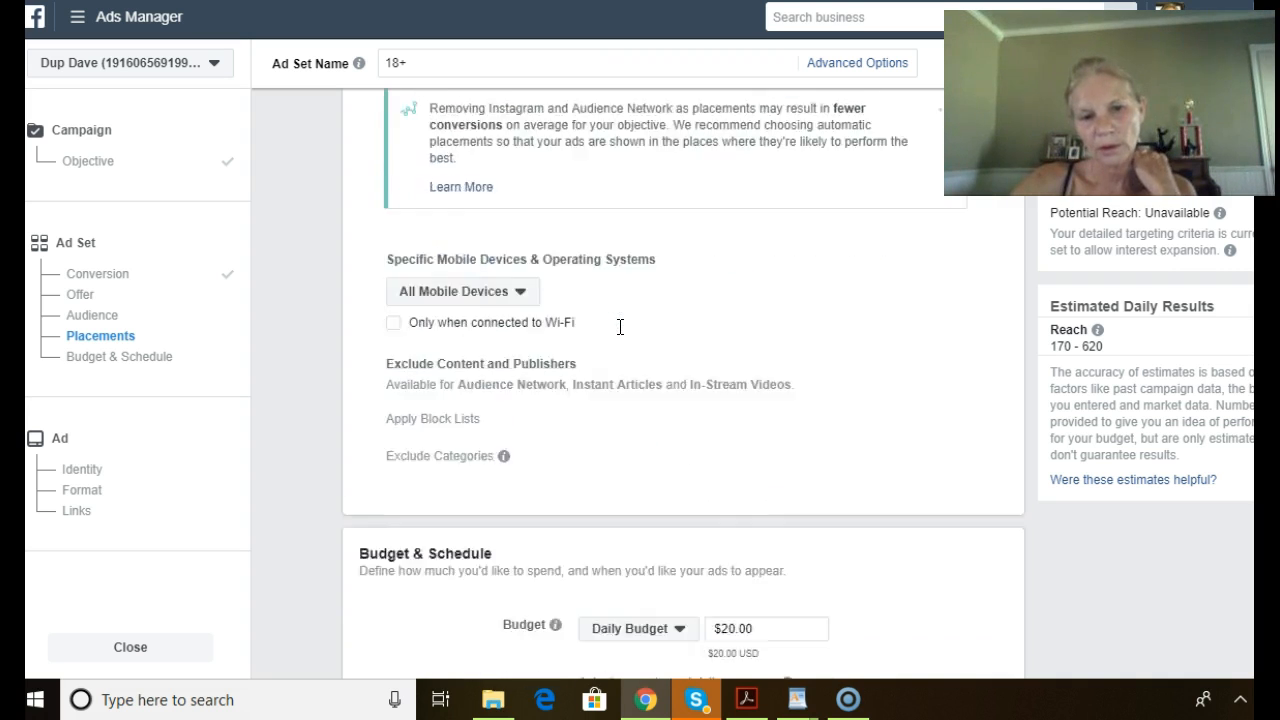
{"action": "scroll", "coordinate": [620, 326], "scroll_direction": "down", "scroll_amount": 1}
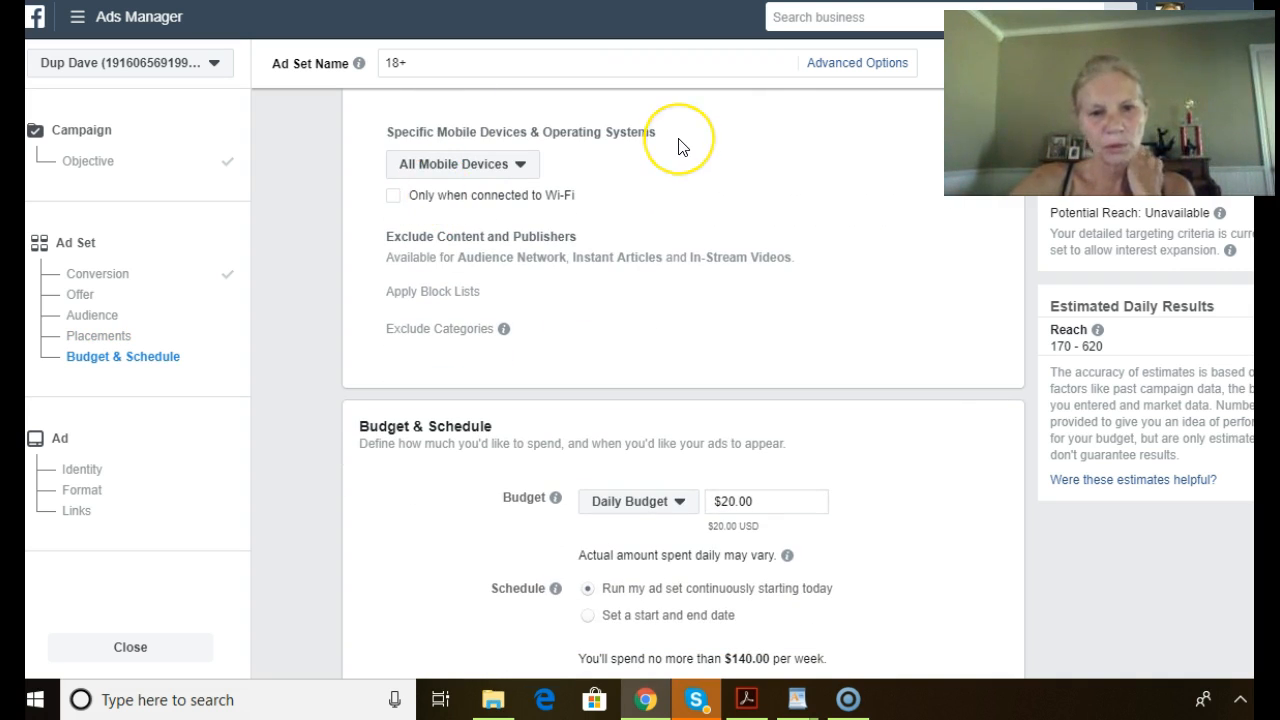
{"action": "left_click", "coordinate": [737, 500]}
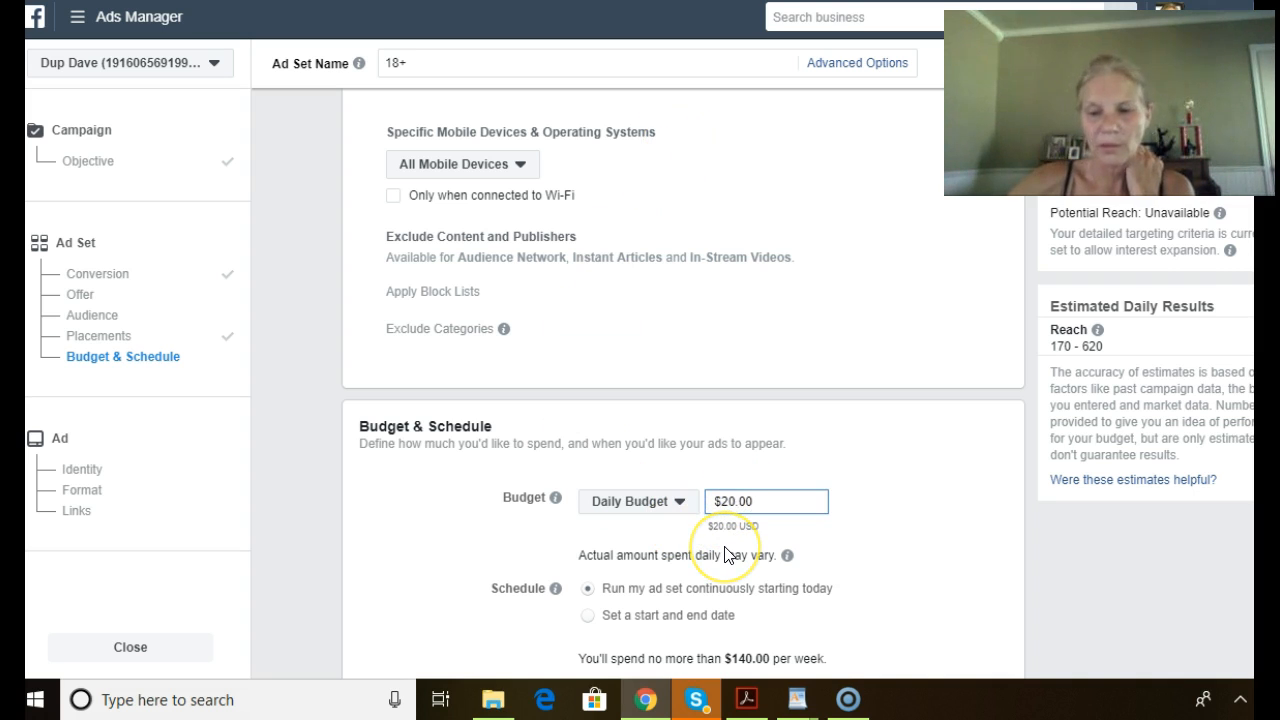
{"action": "key", "text": "BackSpace"}
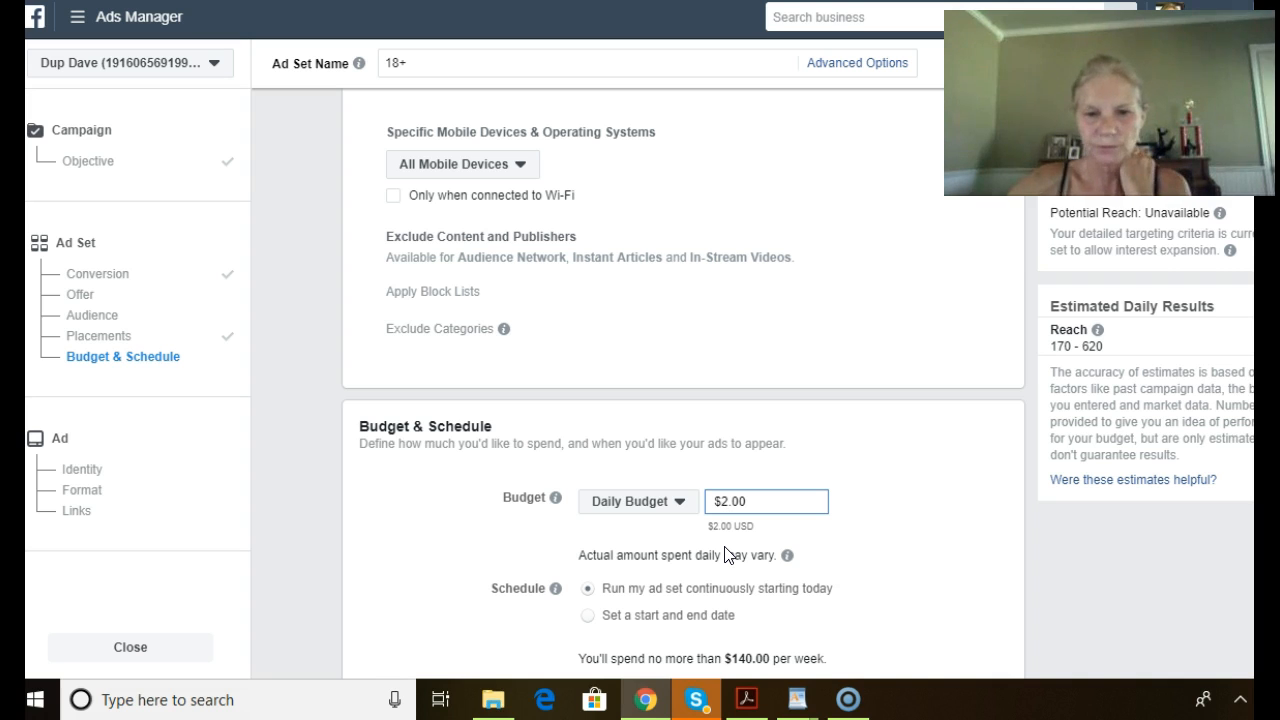
{"action": "left_click", "coordinate": [951, 463]}
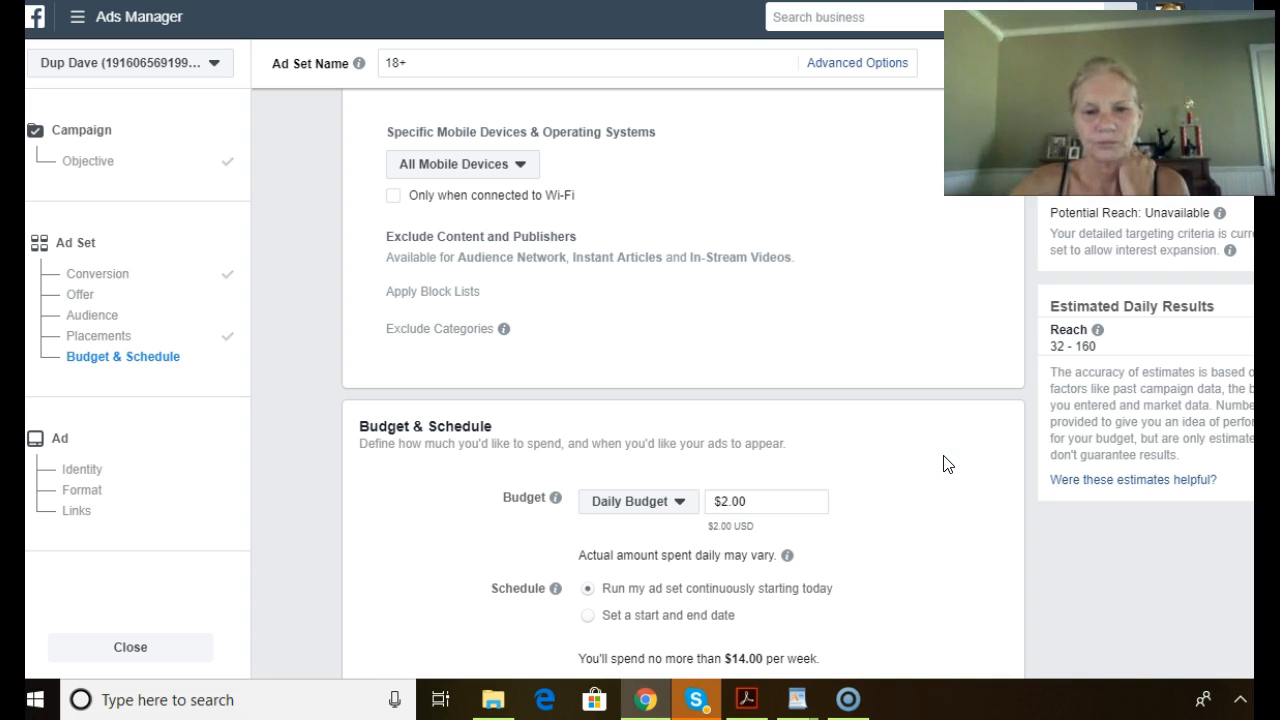
Set the ad set's conversion window to 1 day click.
{"action": "scroll", "coordinate": [947, 463], "scroll_direction": "down", "scroll_amount": 4}
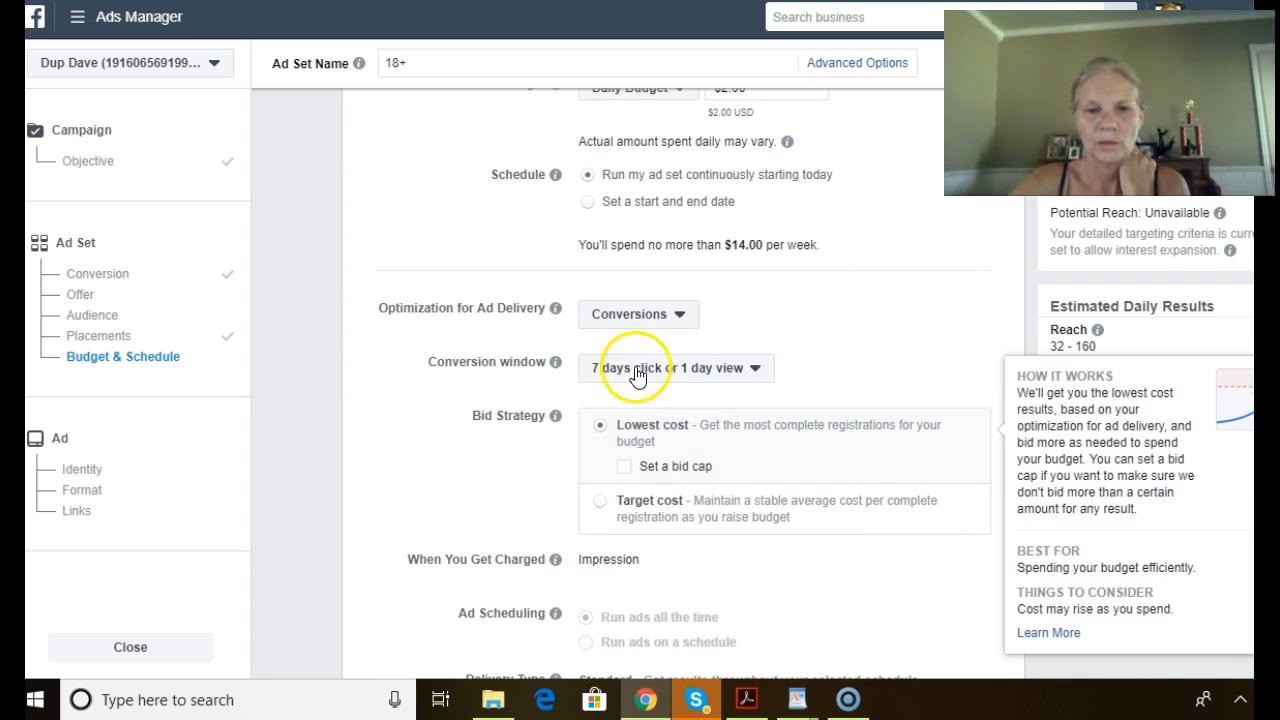
{"action": "left_click", "coordinate": [683, 314]}
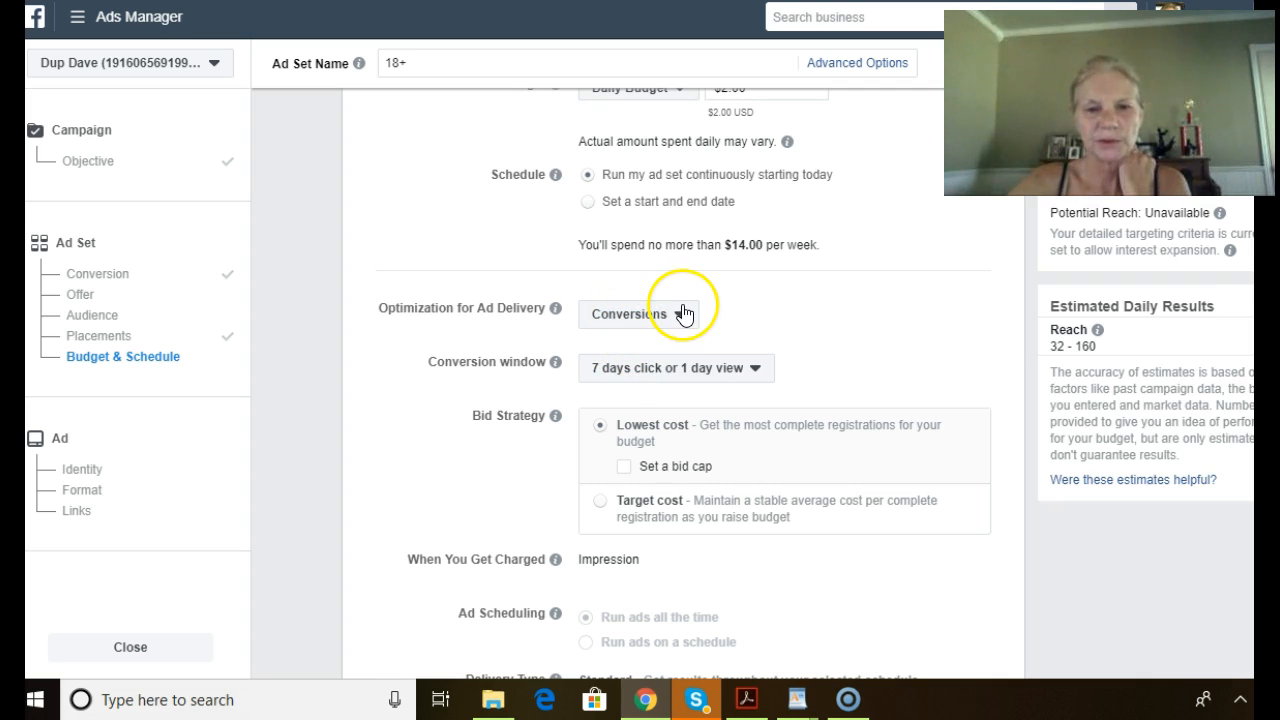
{"action": "left_click", "coordinate": [754, 376]}
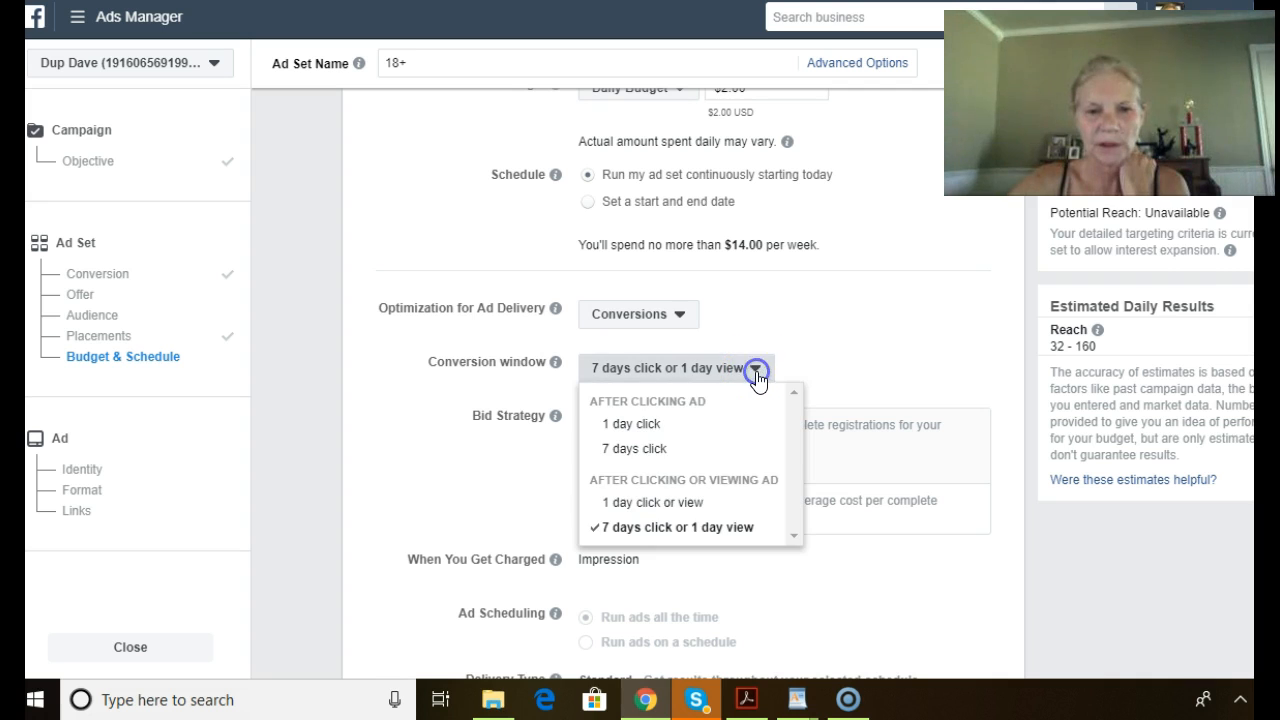
{"action": "left_click", "coordinate": [645, 426]}
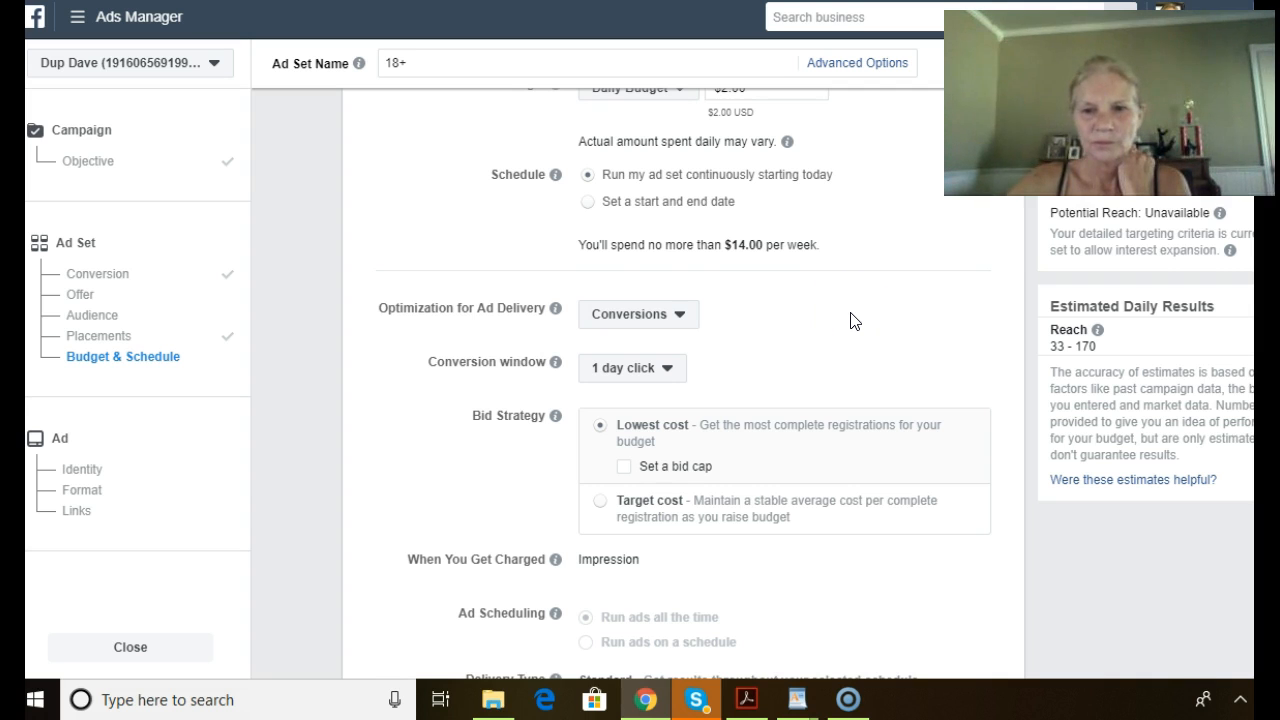
Continue to the ad setup and choose to use an existing post for the ad.
{"action": "scroll", "coordinate": [851, 320], "scroll_direction": "down", "scroll_amount": 1}
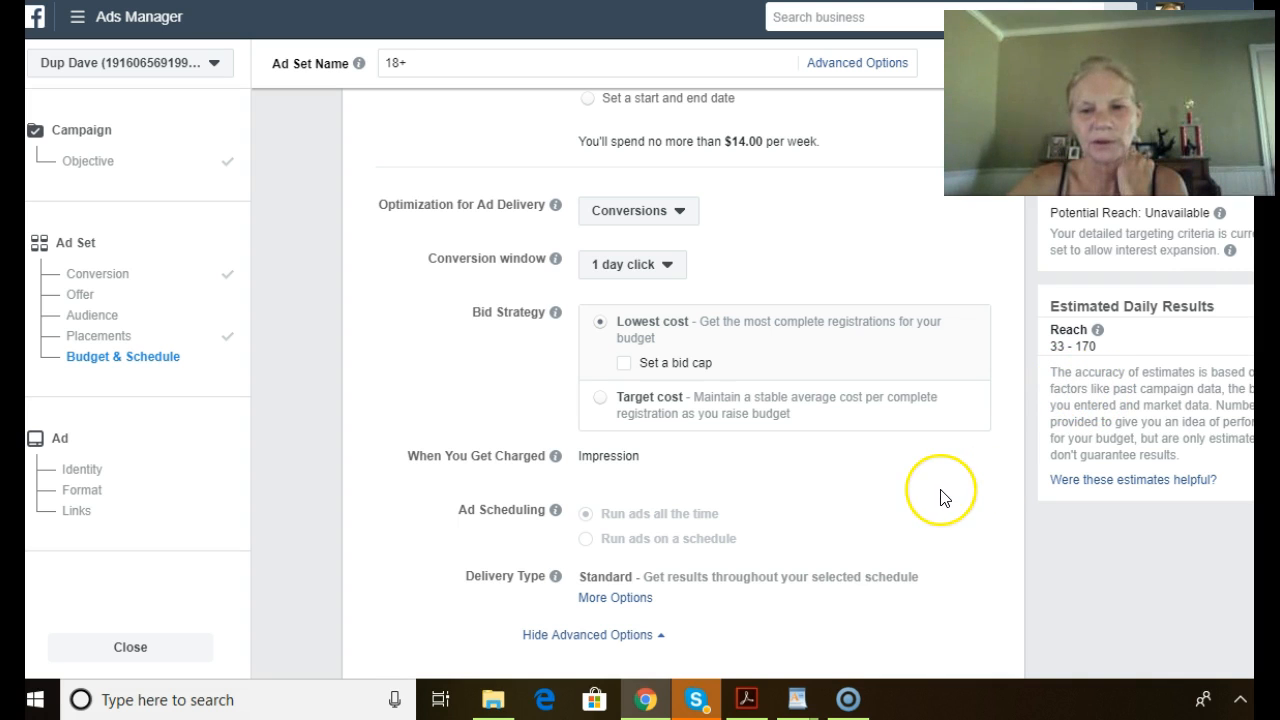
{"action": "scroll", "coordinate": [944, 498], "scroll_direction": "down", "scroll_amount": 1}
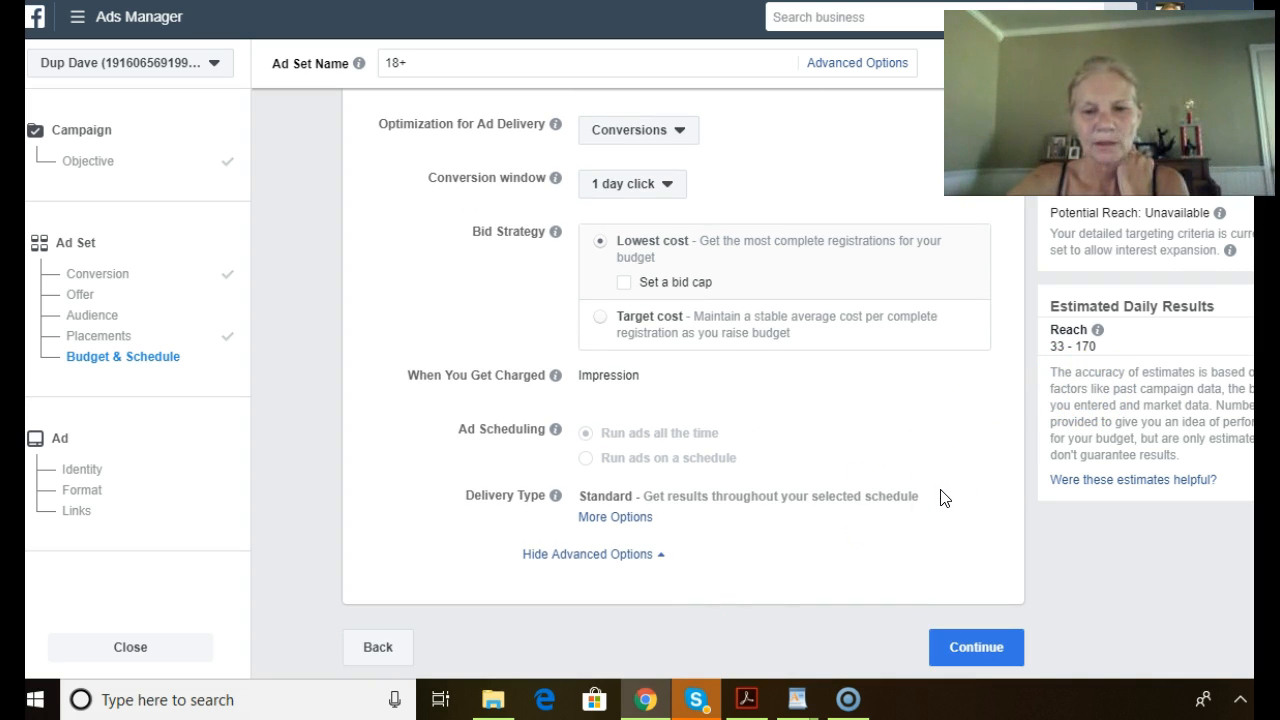
{"action": "left_click", "coordinate": [962, 650]}
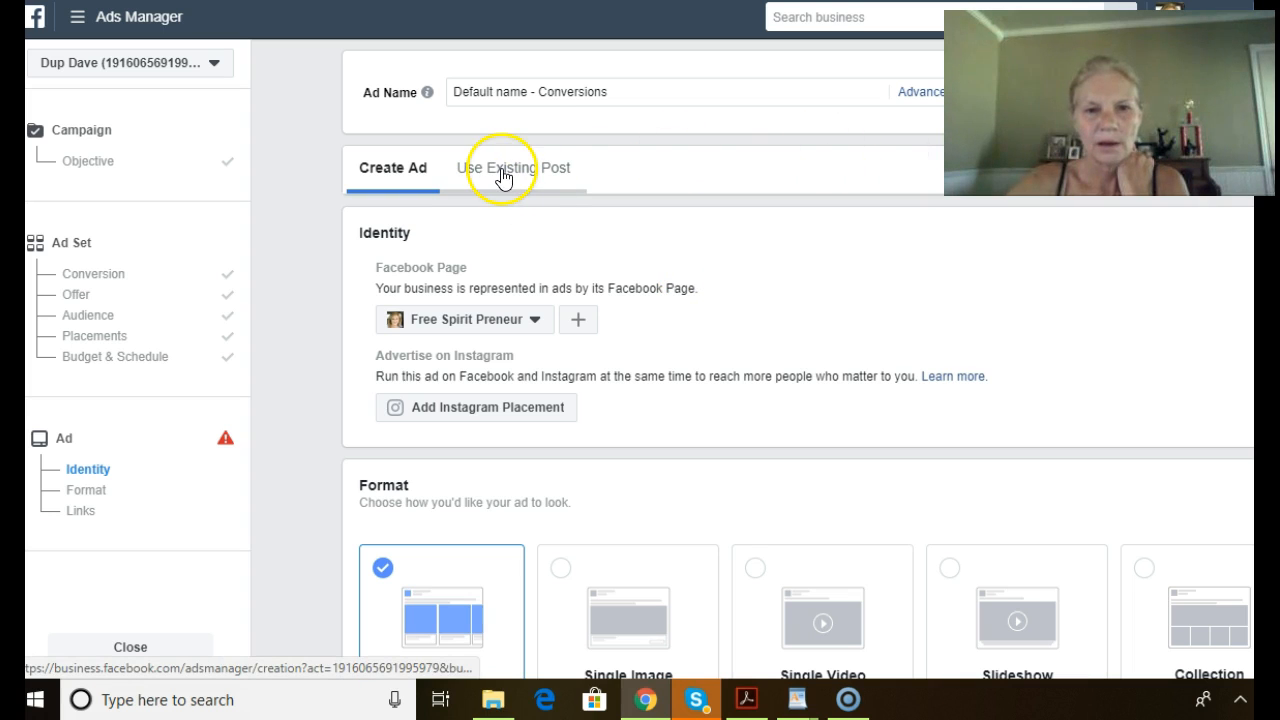
{"action": "left_click", "coordinate": [685, 87]}
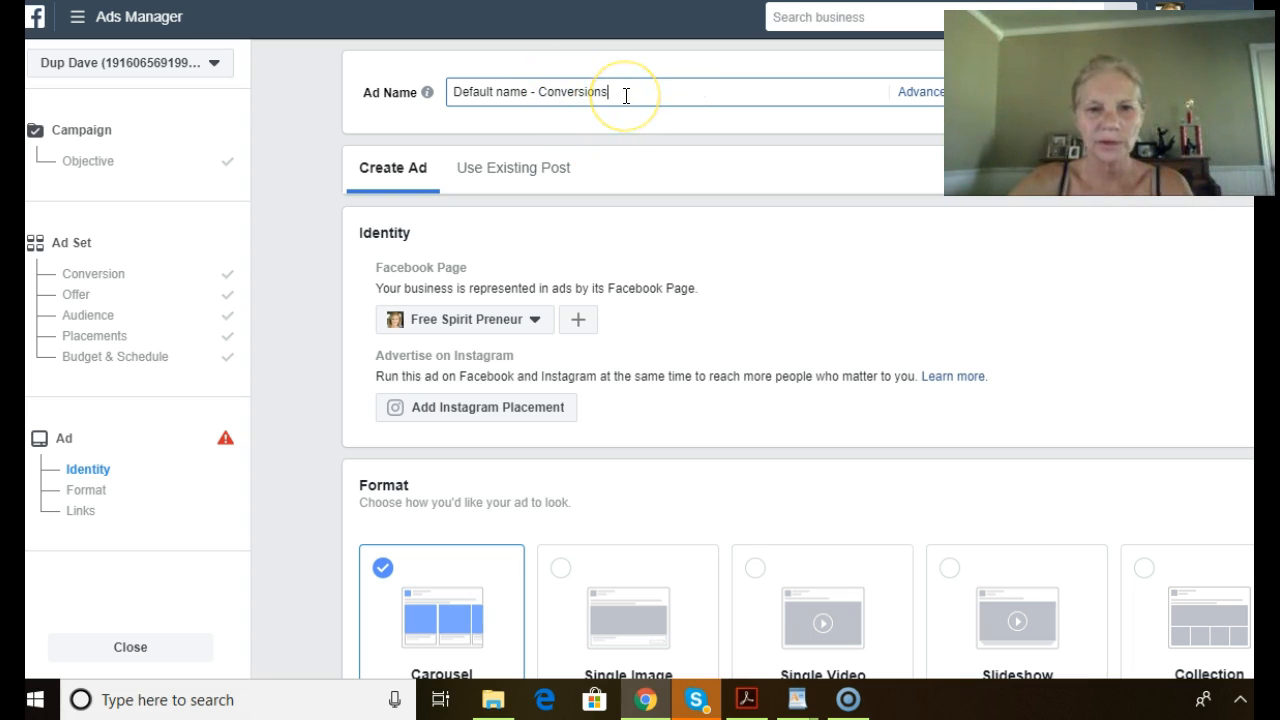
{"action": "left_click", "coordinate": [532, 170]}
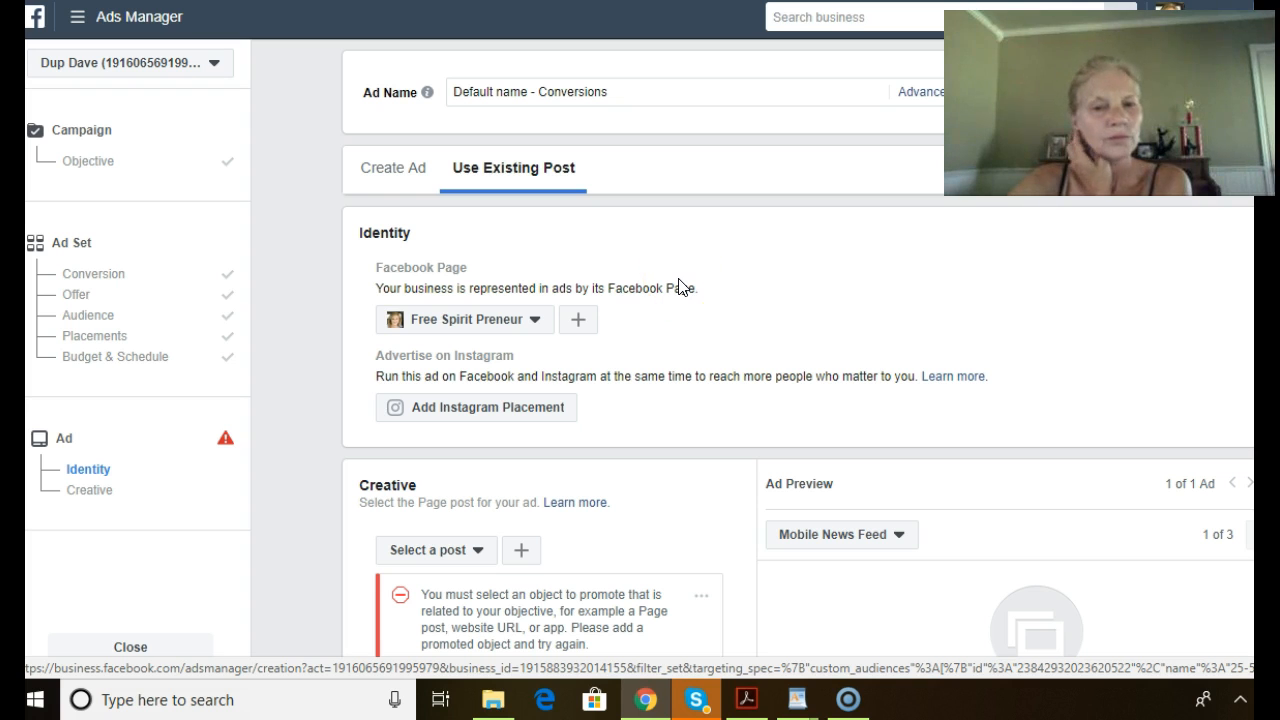
Select the June 17 video post beginning "Would you like to discover how women are beating fina...", the one with 53 likes, as the ad creative.
{"action": "scroll", "coordinate": [678, 287], "scroll_direction": "down", "scroll_amount": 4}
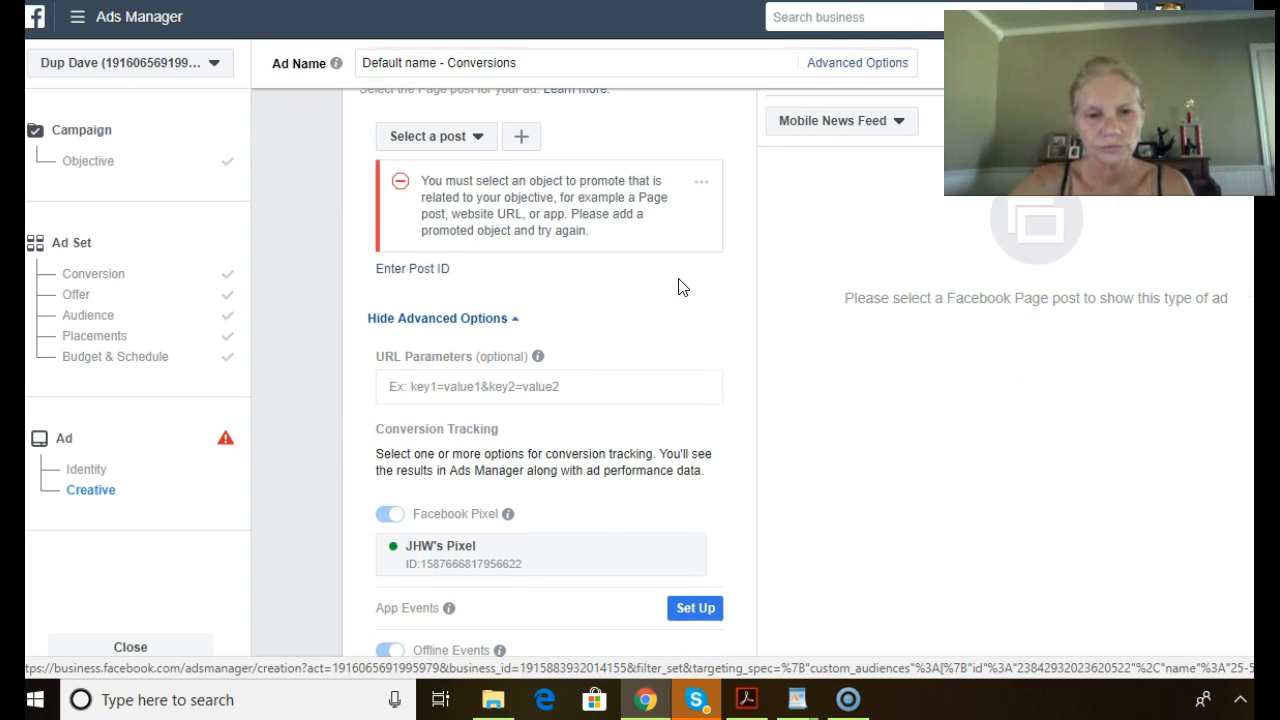
{"action": "left_click", "coordinate": [481, 146]}
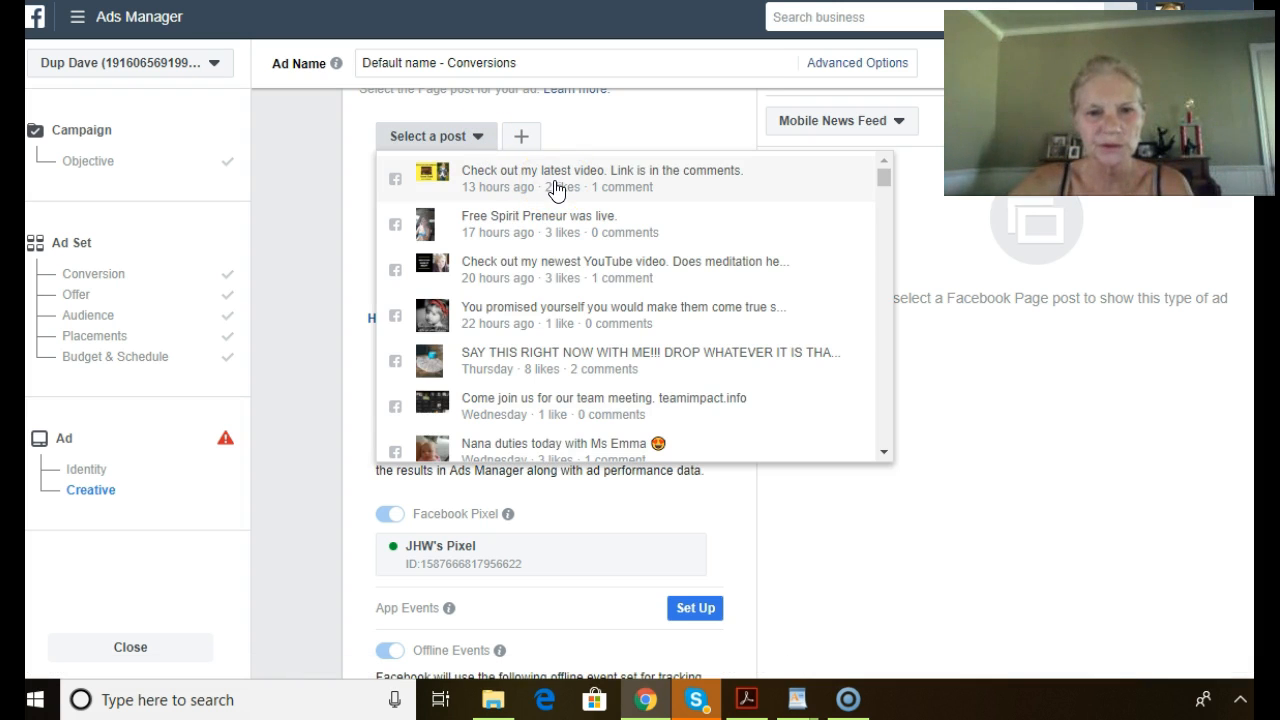
{"action": "scroll", "coordinate": [557, 190], "scroll_direction": "down", "scroll_amount": 5}
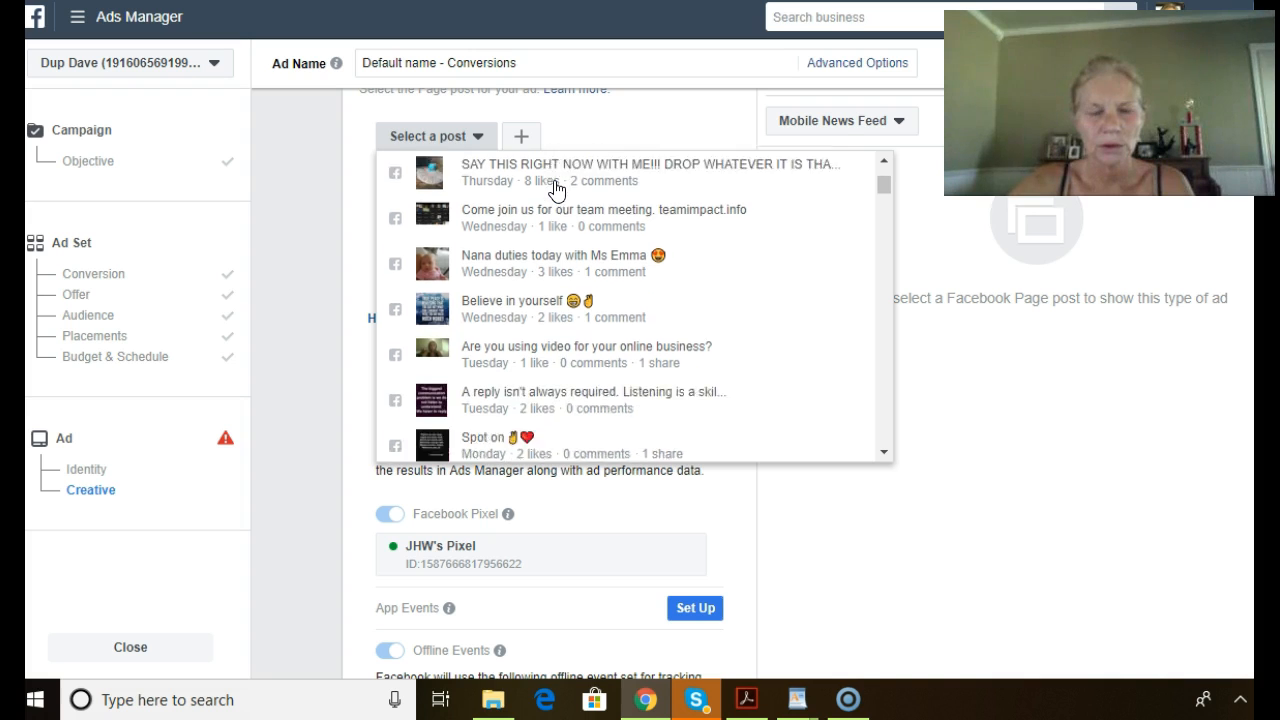
{"action": "scroll", "coordinate": [557, 190], "scroll_direction": "down", "scroll_amount": 4}
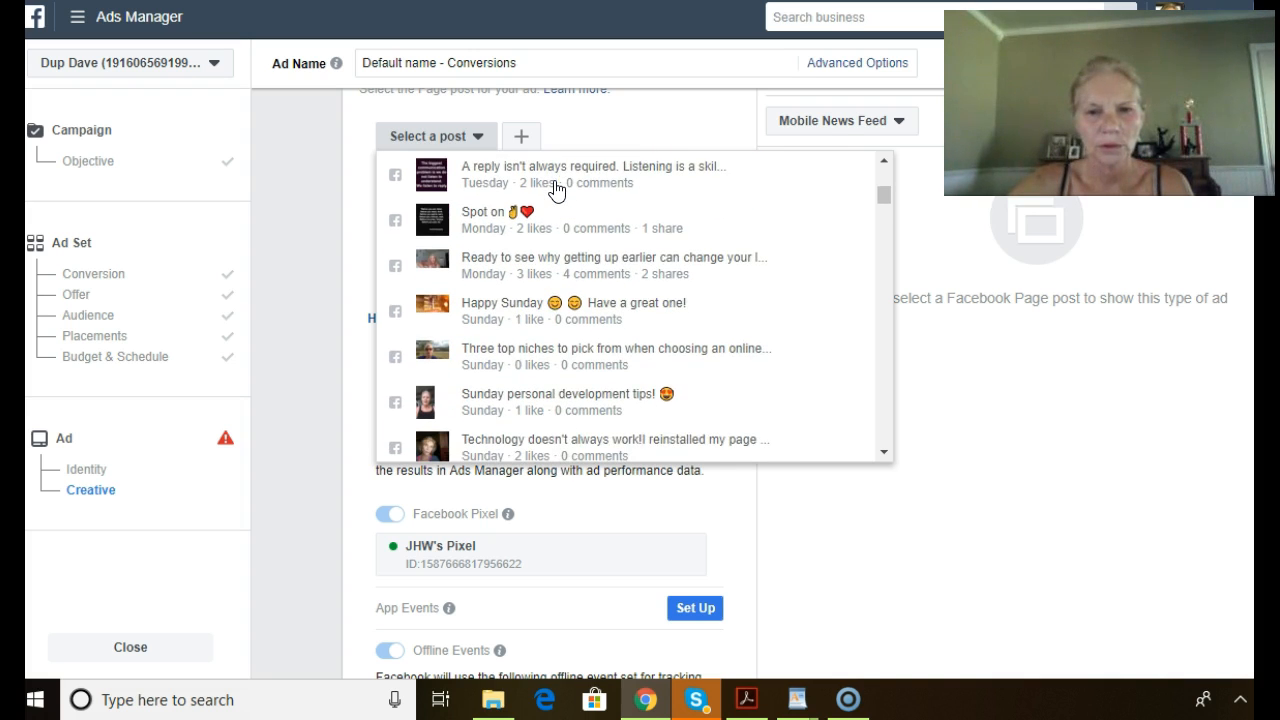
{"action": "scroll", "coordinate": [557, 190], "scroll_direction": "down", "scroll_amount": 2}
{"action": "scroll", "coordinate": [557, 190], "scroll_direction": "down", "scroll_amount": 7}
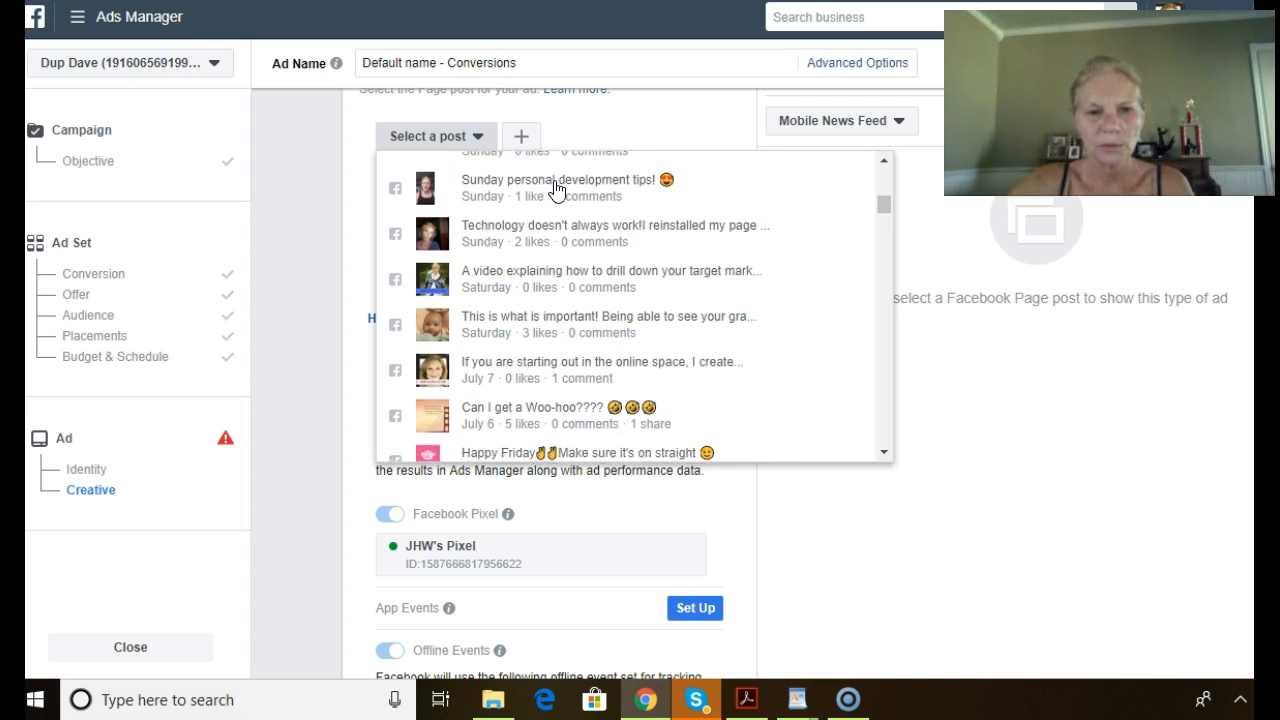
{"action": "scroll", "coordinate": [557, 190], "scroll_direction": "down", "scroll_amount": 7}
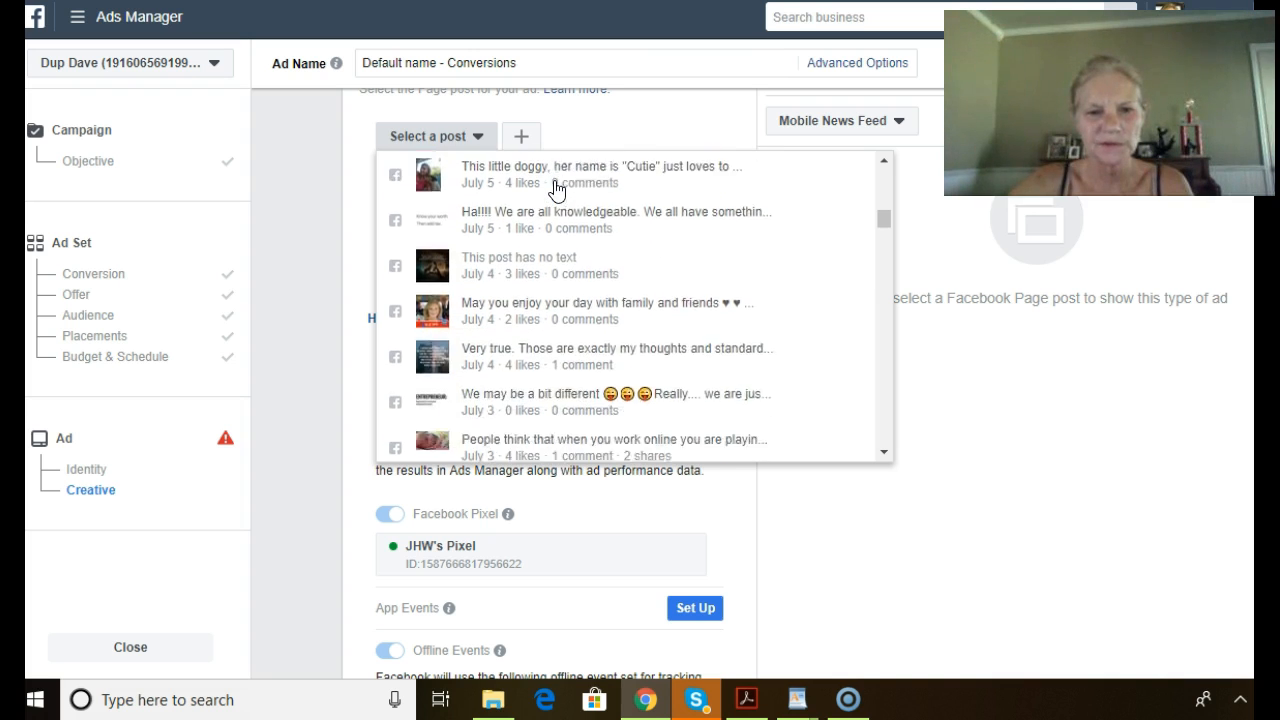
{"action": "scroll", "coordinate": [557, 190], "scroll_direction": "down", "scroll_amount": 9}
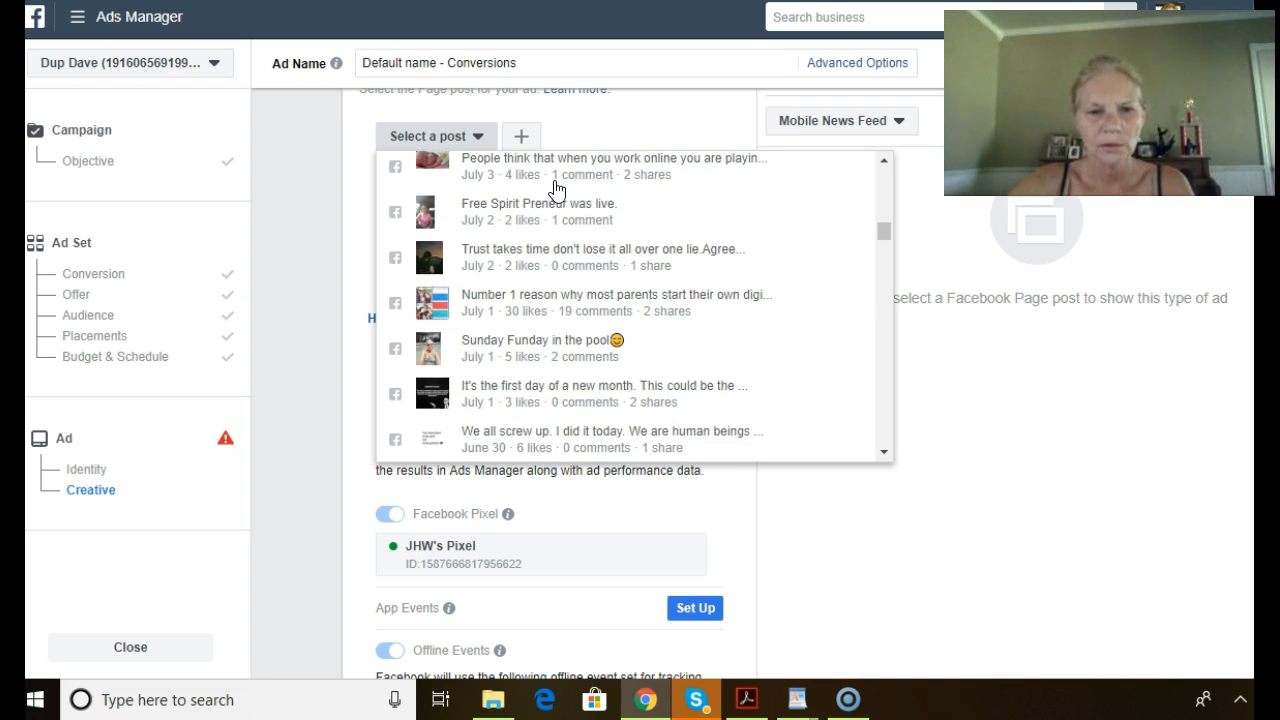
{"action": "scroll", "coordinate": [557, 190], "scroll_direction": "down", "scroll_amount": 5}
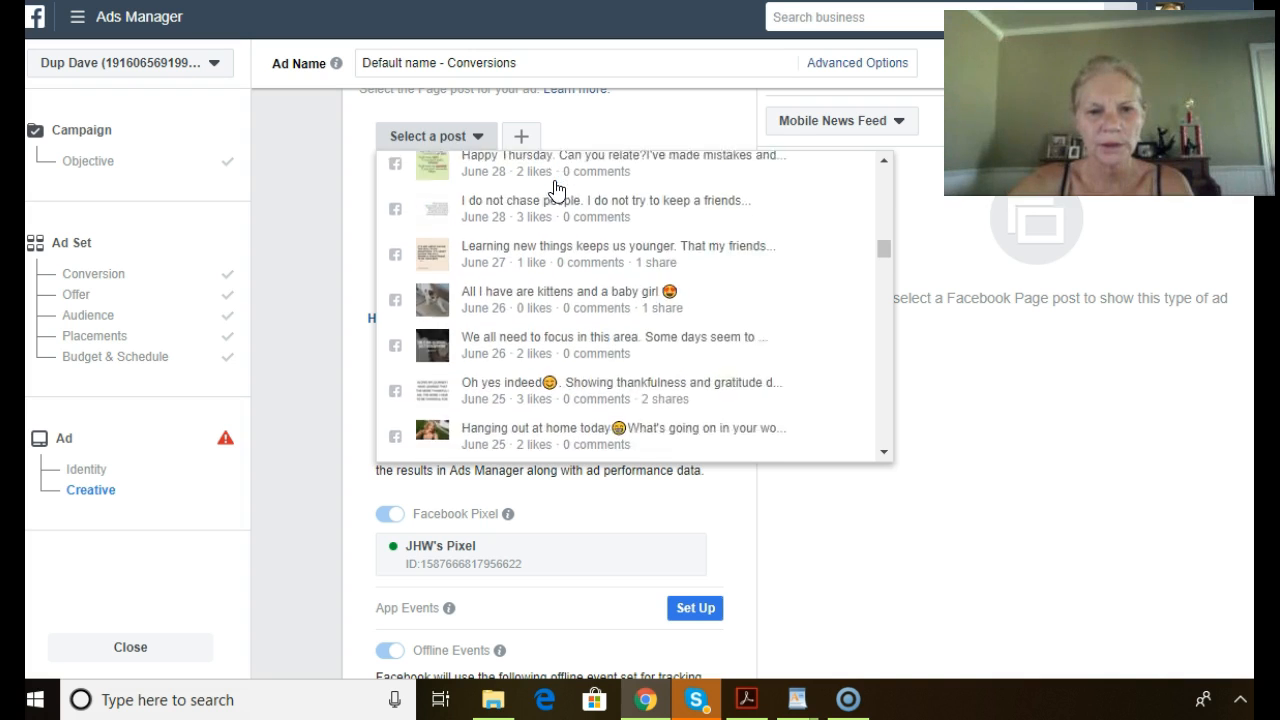
{"action": "scroll", "coordinate": [557, 190], "scroll_direction": "down", "scroll_amount": 9}
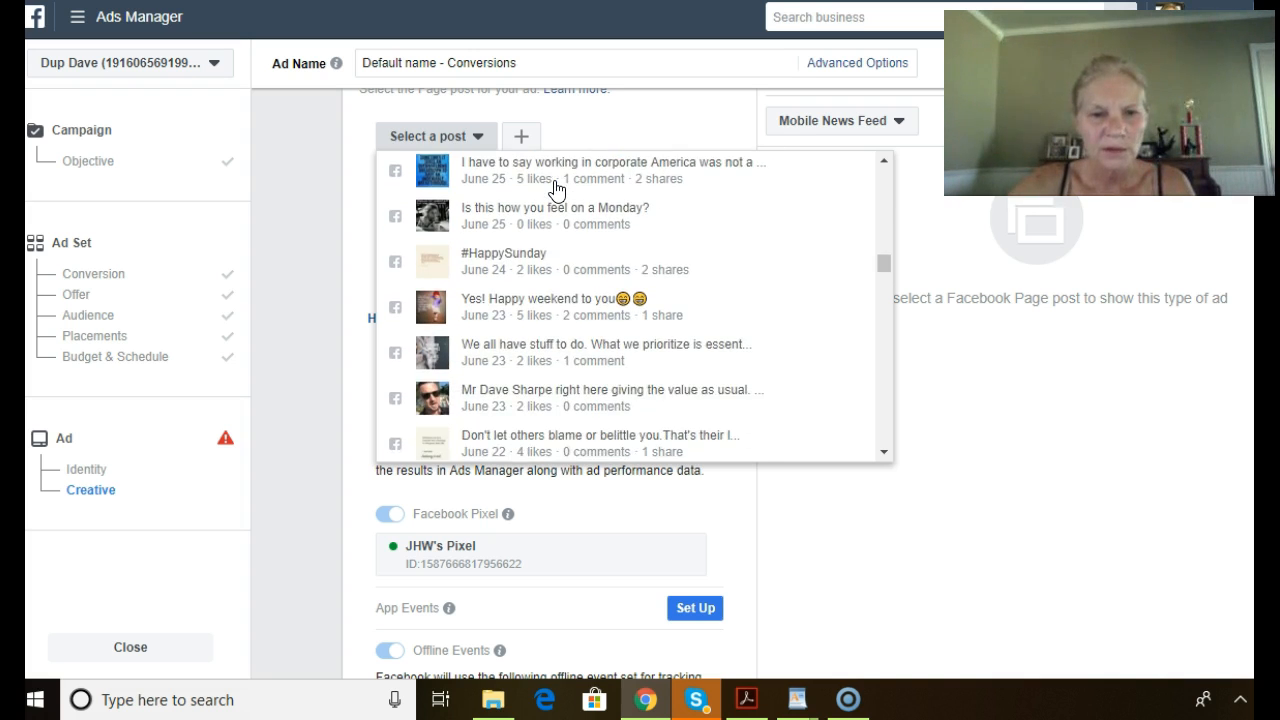
{"action": "scroll", "coordinate": [557, 190], "scroll_direction": "down", "scroll_amount": 7}
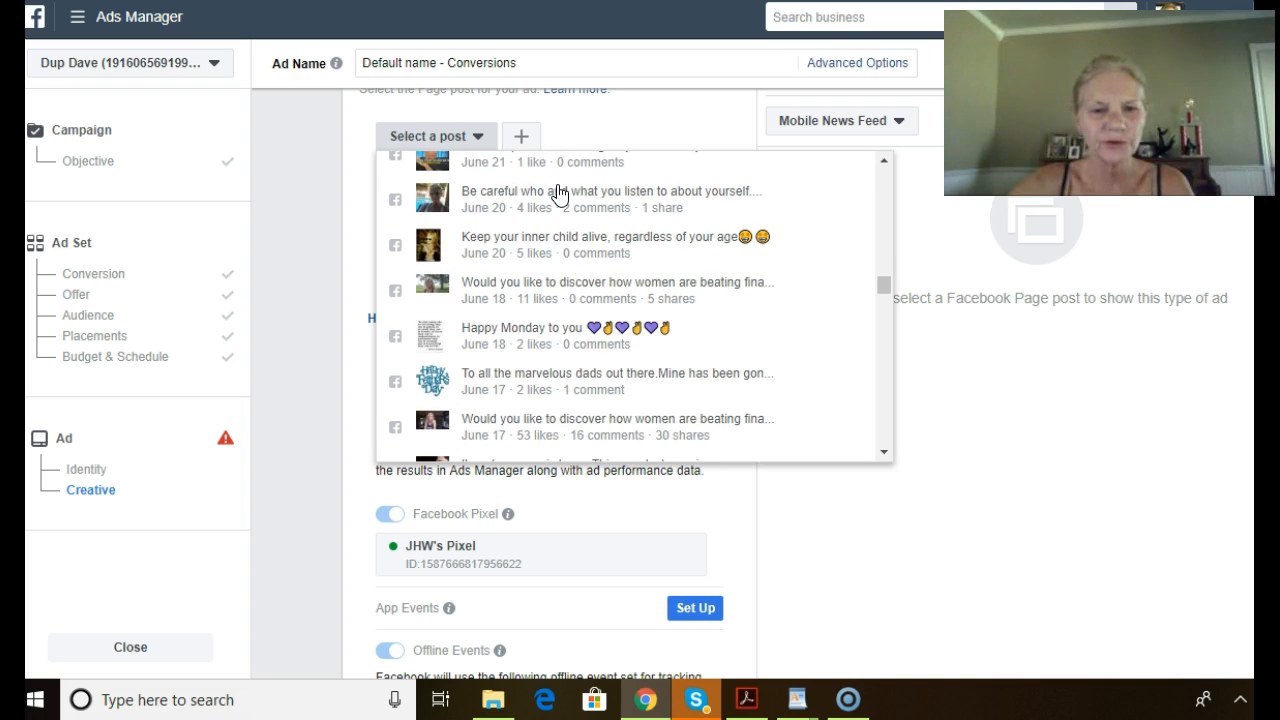
{"action": "scroll", "coordinate": [557, 190], "scroll_direction": "down", "scroll_amount": 2}
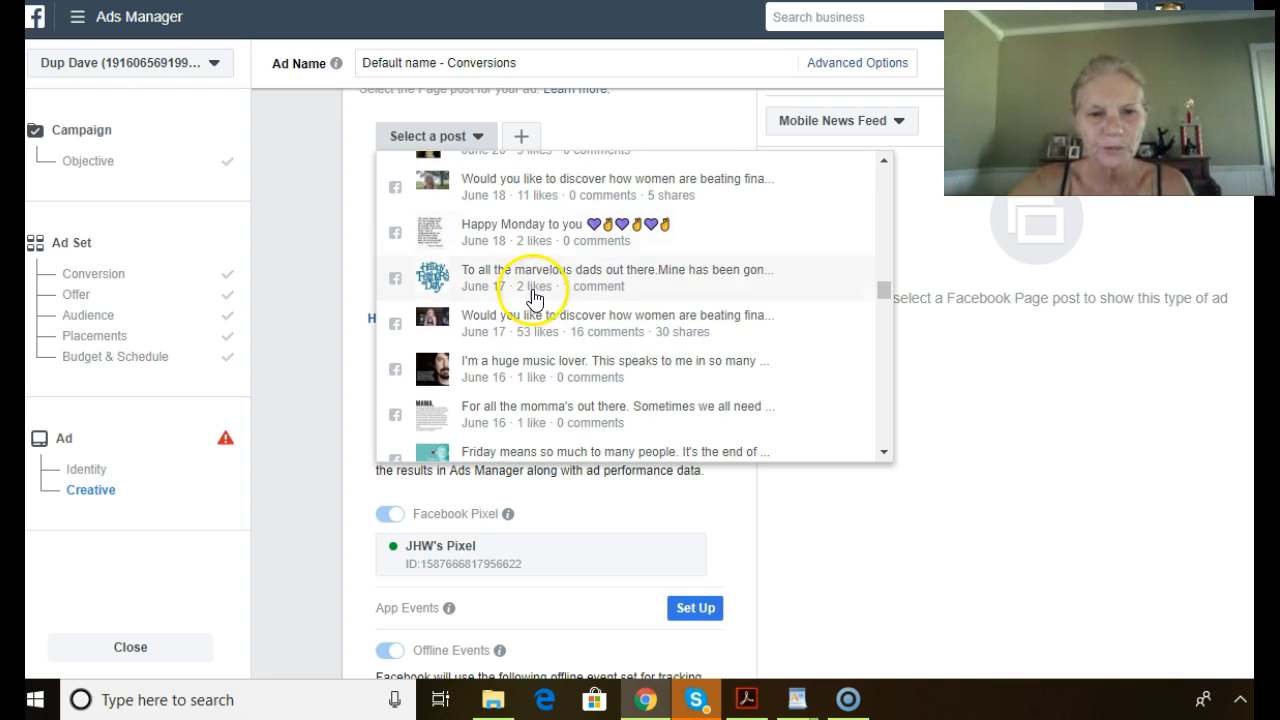
{"action": "left_click", "coordinate": [500, 333]}
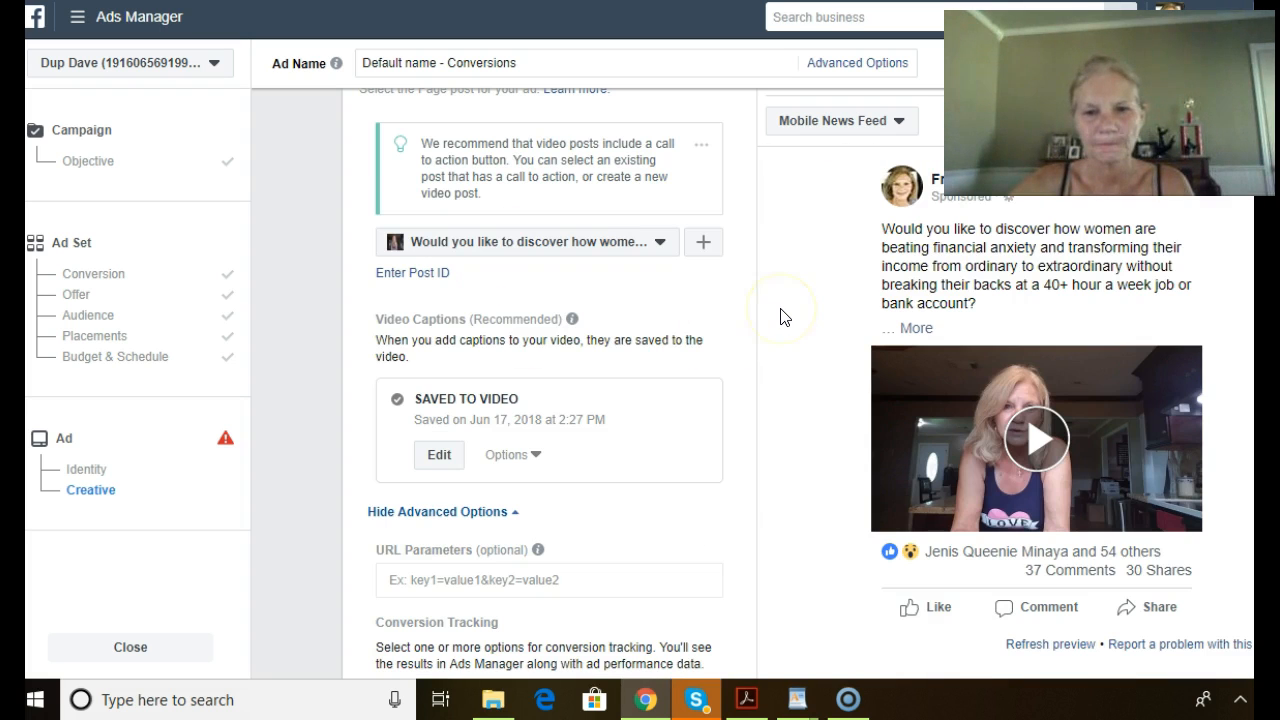
Examine the ad's identity, creative, video captions and conversion tracking settings, and the error notice, for anything incomplete.
{"action": "scroll", "coordinate": [745, 289], "scroll_direction": "down", "scroll_amount": 2}
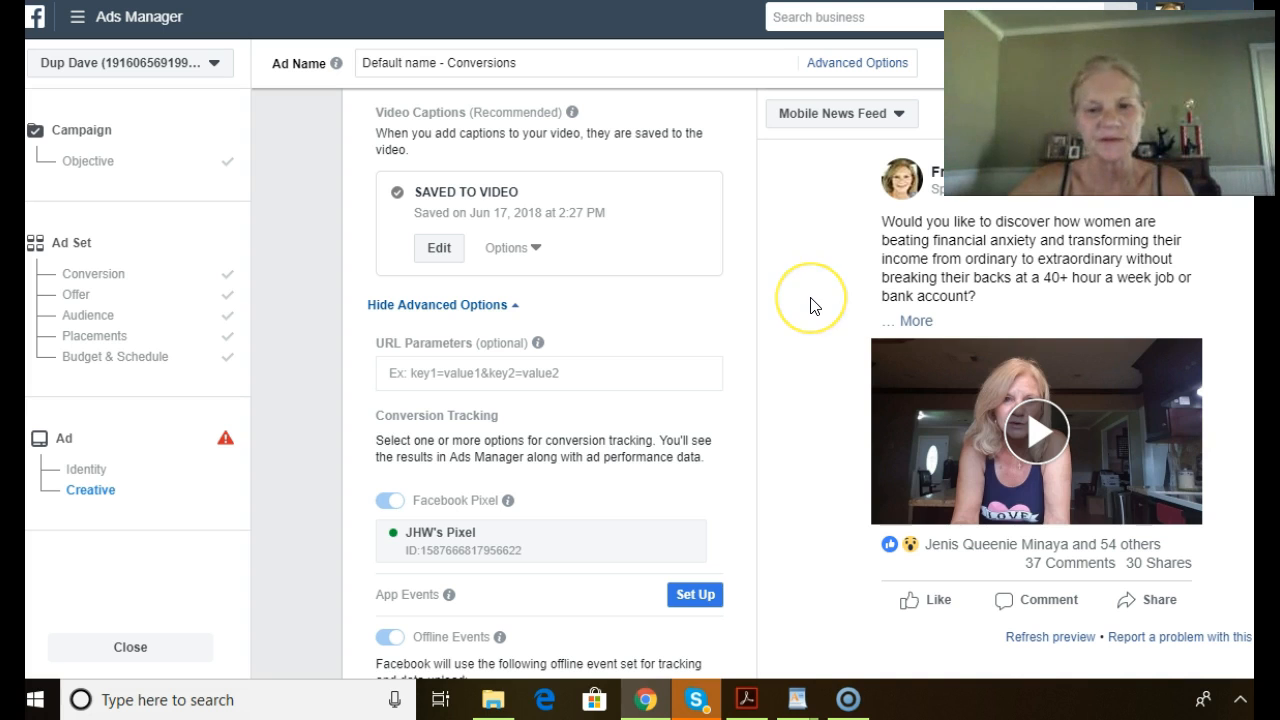
{"action": "scroll", "coordinate": [811, 306], "scroll_direction": "down", "scroll_amount": 2}
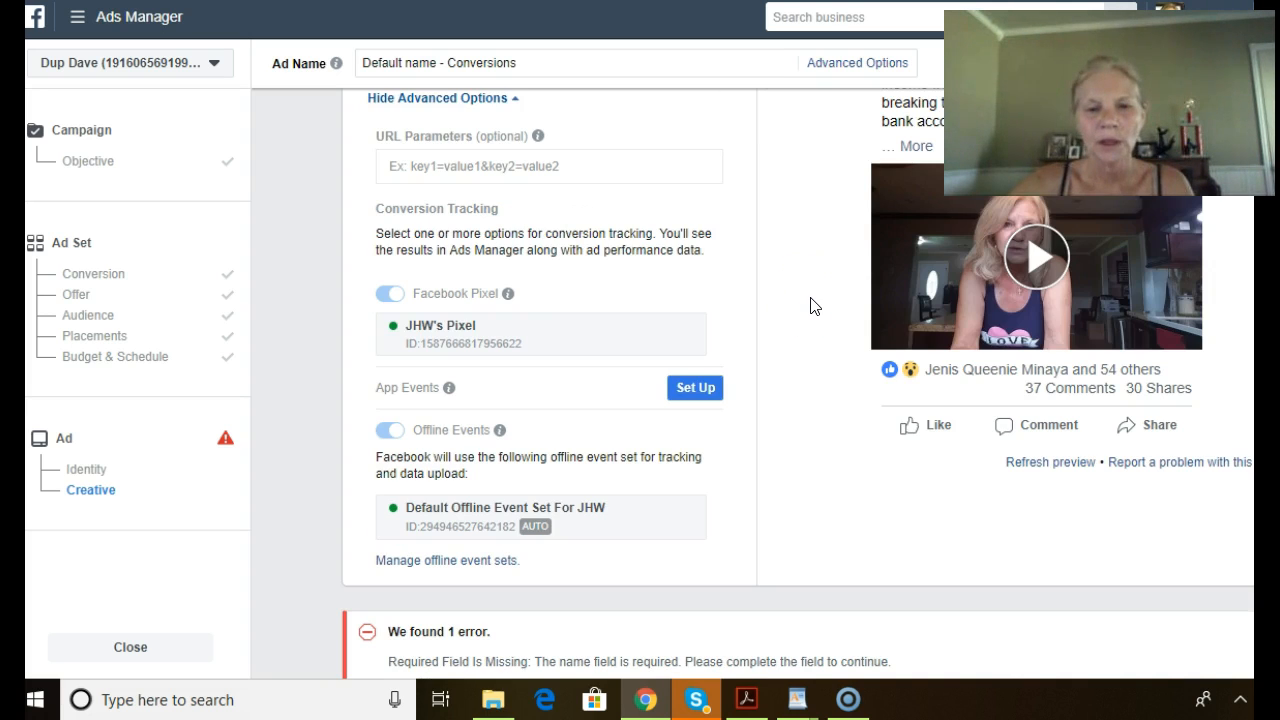
{"action": "scroll", "coordinate": [811, 306], "scroll_direction": "down", "scroll_amount": 1}
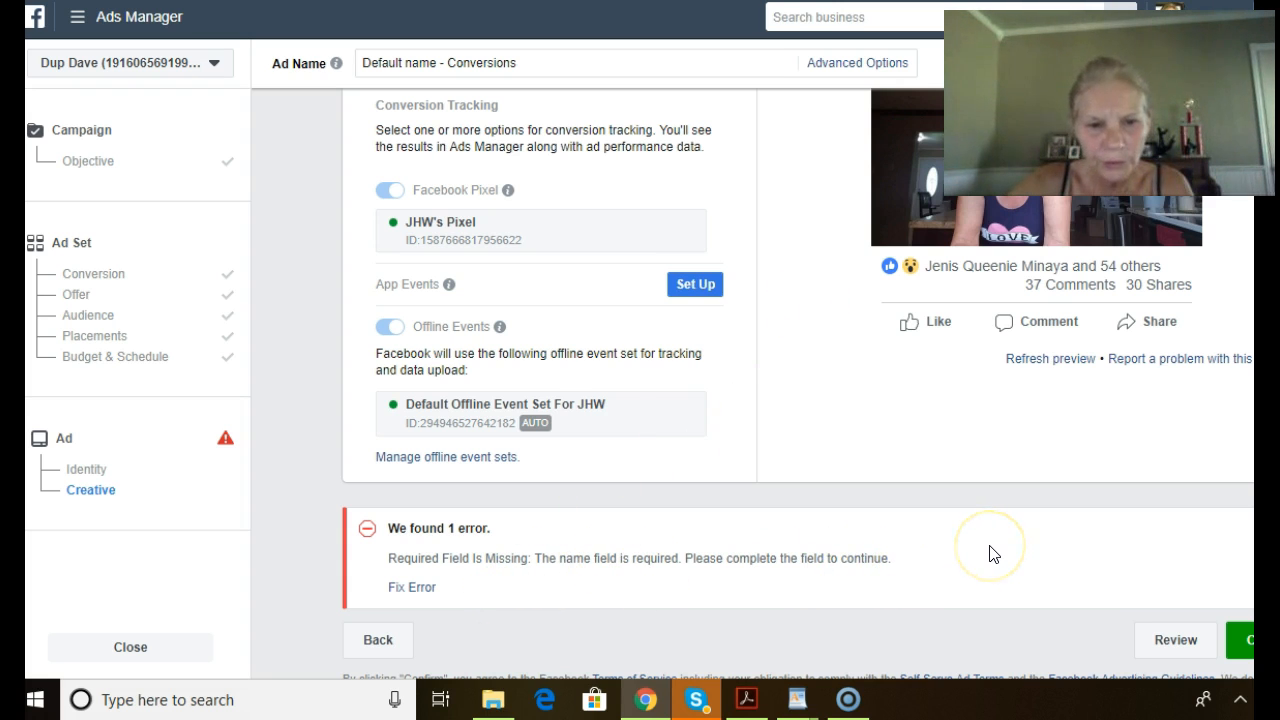
{"action": "scroll", "coordinate": [989, 547], "scroll_direction": "up", "scroll_amount": 6}
{"action": "scroll", "coordinate": [737, 558], "scroll_direction": "down", "scroll_amount": 1}
{"action": "scroll", "coordinate": [737, 558], "scroll_direction": "up", "scroll_amount": 4}
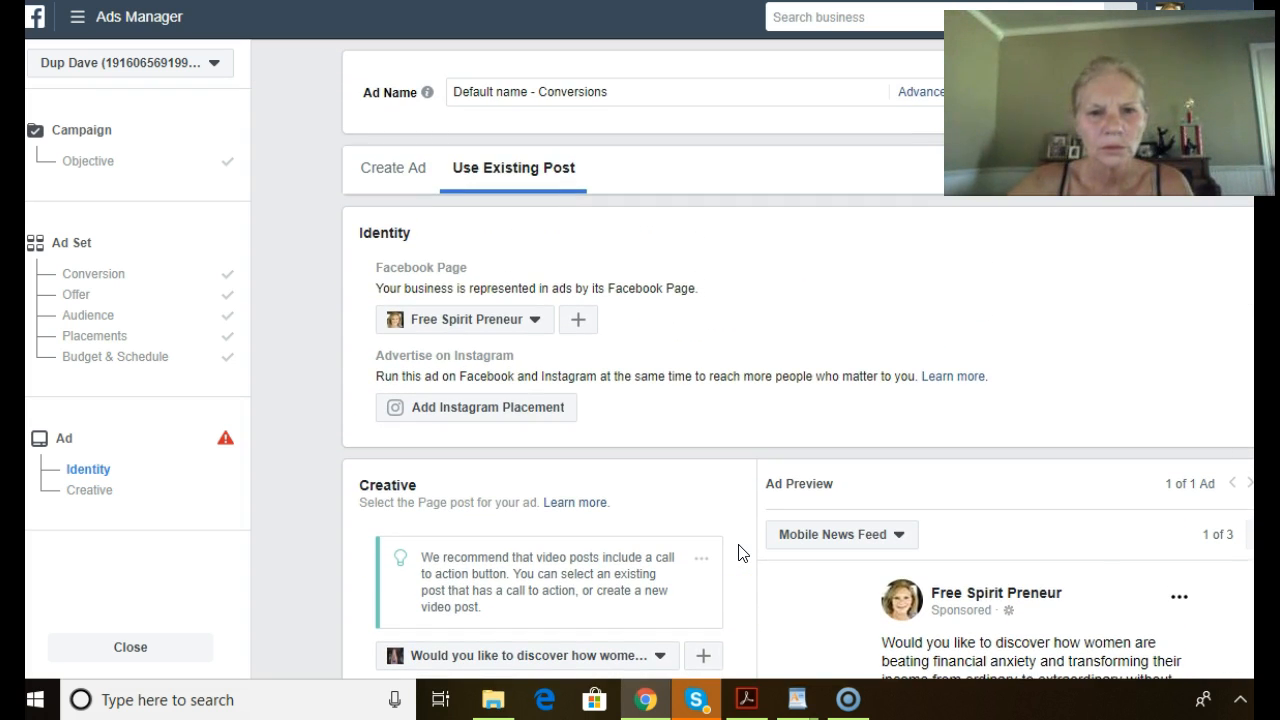
{"action": "scroll", "coordinate": [743, 441], "scroll_direction": "down", "scroll_amount": 2}
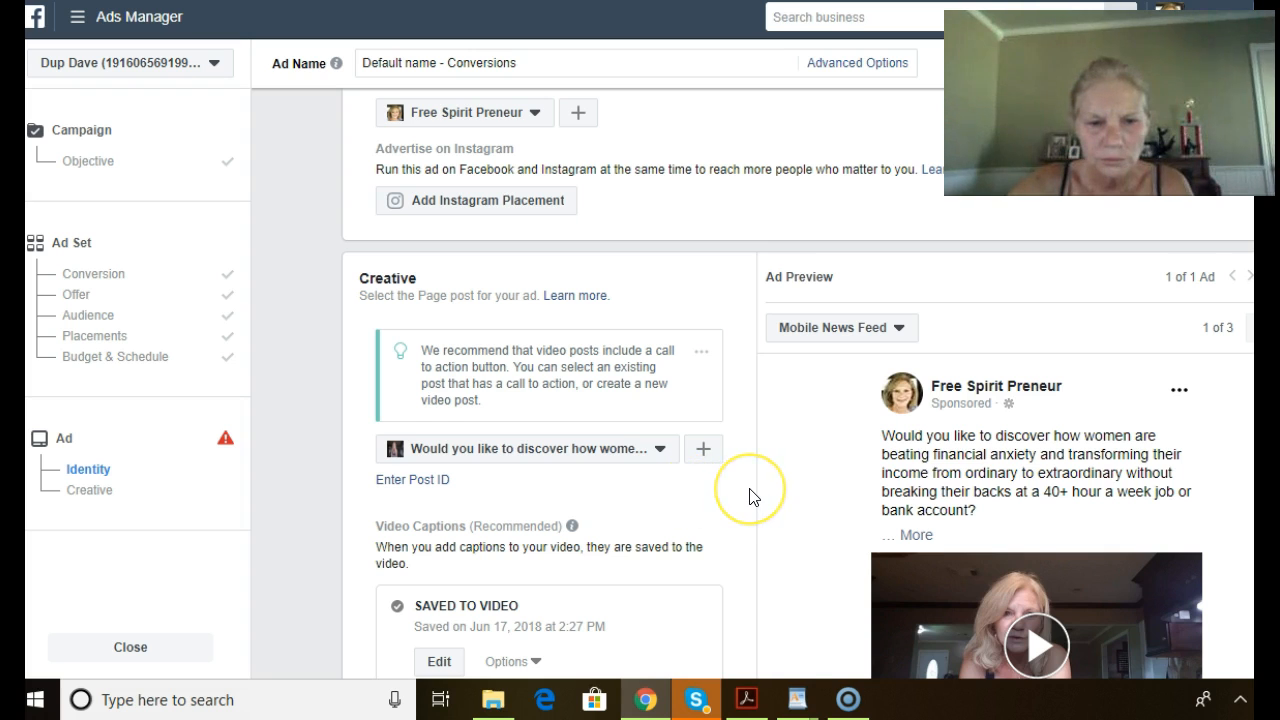
{"action": "scroll", "coordinate": [753, 497], "scroll_direction": "down", "scroll_amount": 1}
{"action": "scroll", "coordinate": [753, 497], "scroll_direction": "down", "scroll_amount": 1}
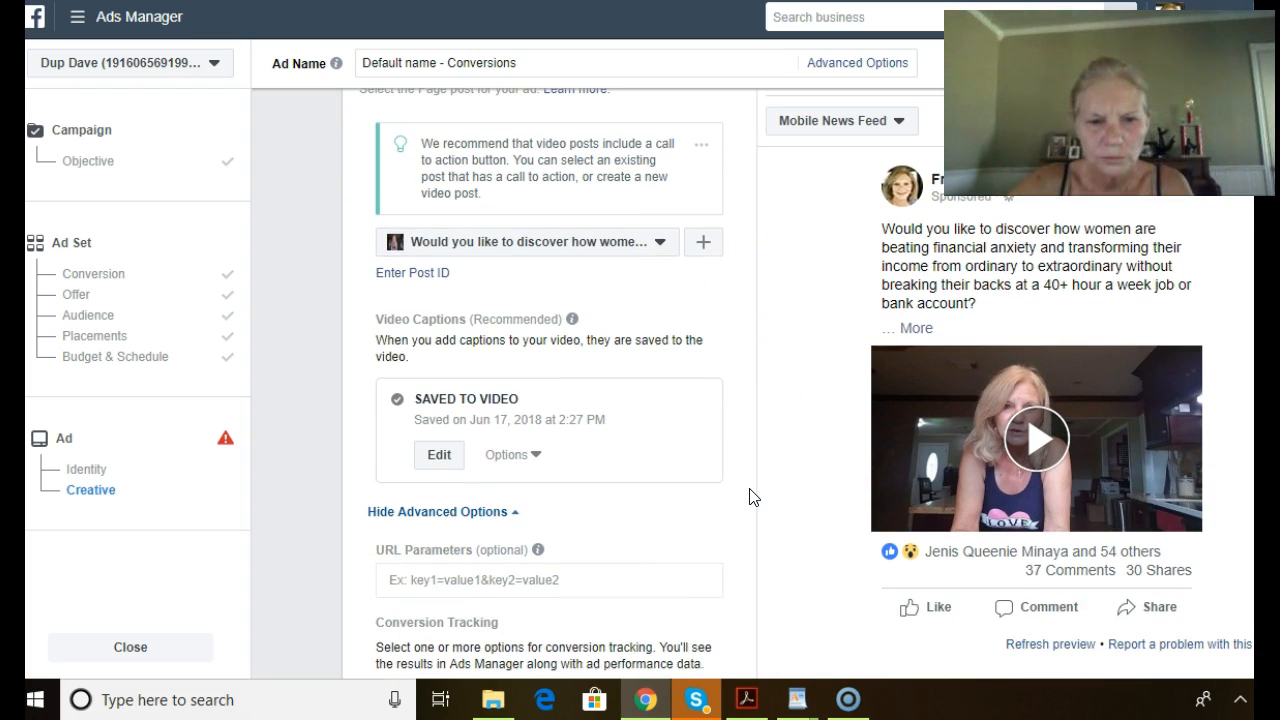
{"action": "scroll", "coordinate": [753, 497], "scroll_direction": "down", "scroll_amount": 1}
{"action": "scroll", "coordinate": [753, 497], "scroll_direction": "down", "scroll_amount": 3}
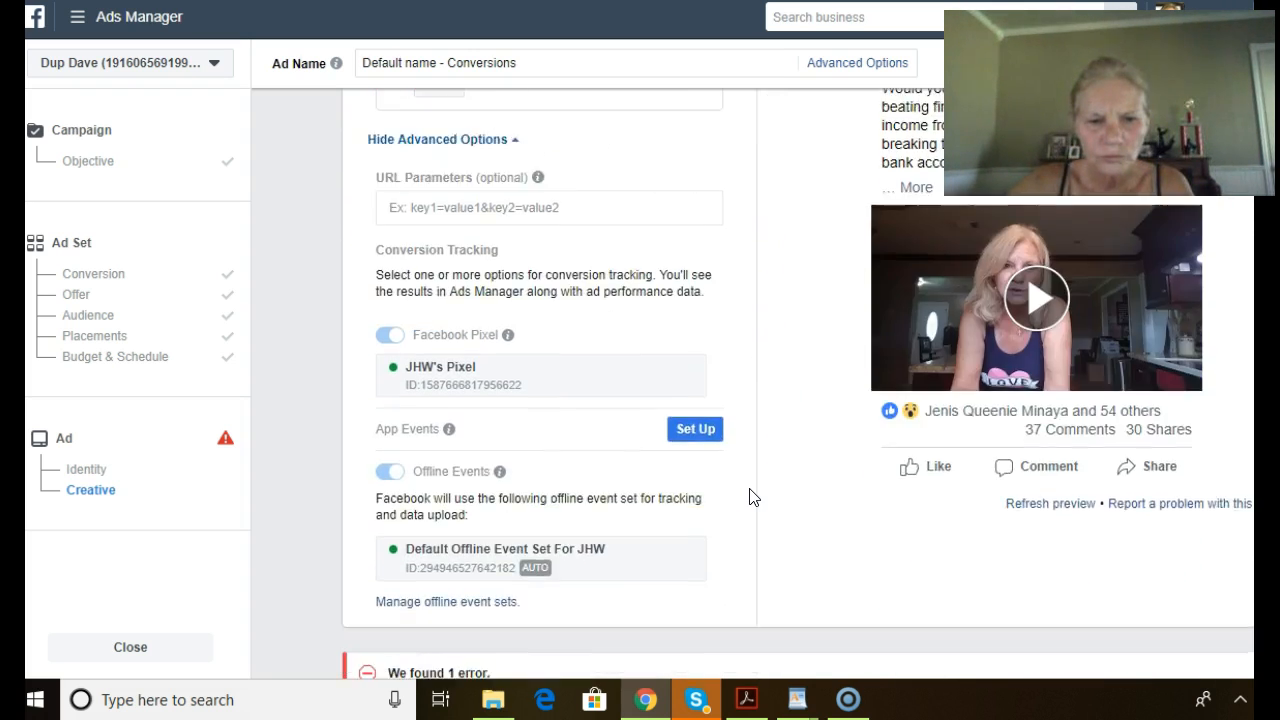
{"action": "scroll", "coordinate": [753, 497], "scroll_direction": "down", "scroll_amount": 2}
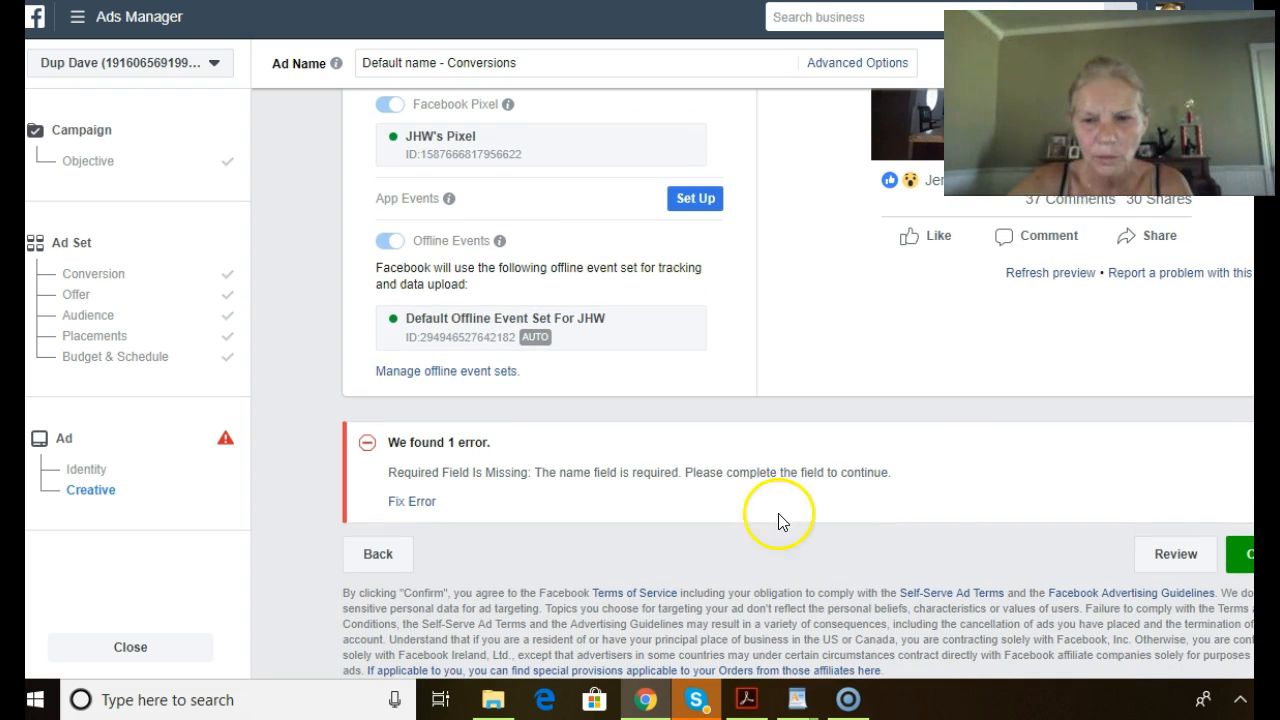
Review the draft campaign's name, targeting, placement, budget and ad name, and confirm the campaign.
{"action": "left_click", "coordinate": [1176, 556]}
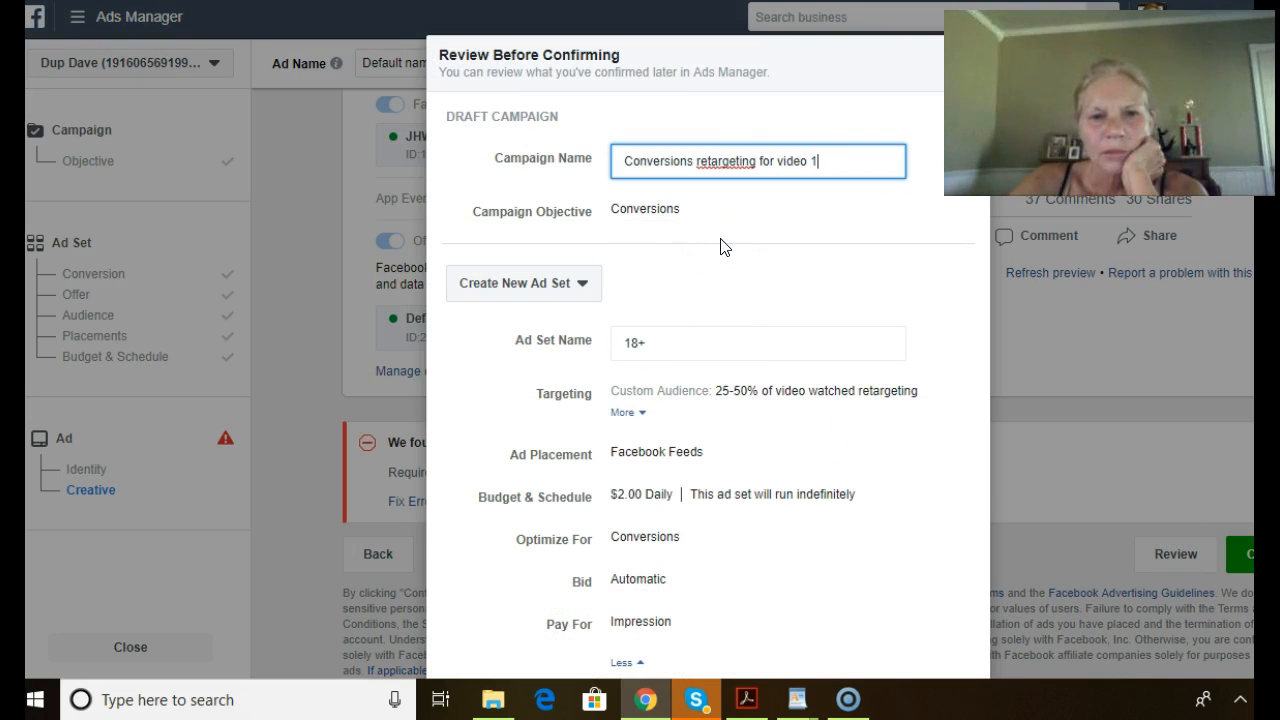
{"action": "scroll", "coordinate": [721, 245], "scroll_direction": "down", "scroll_amount": 1}
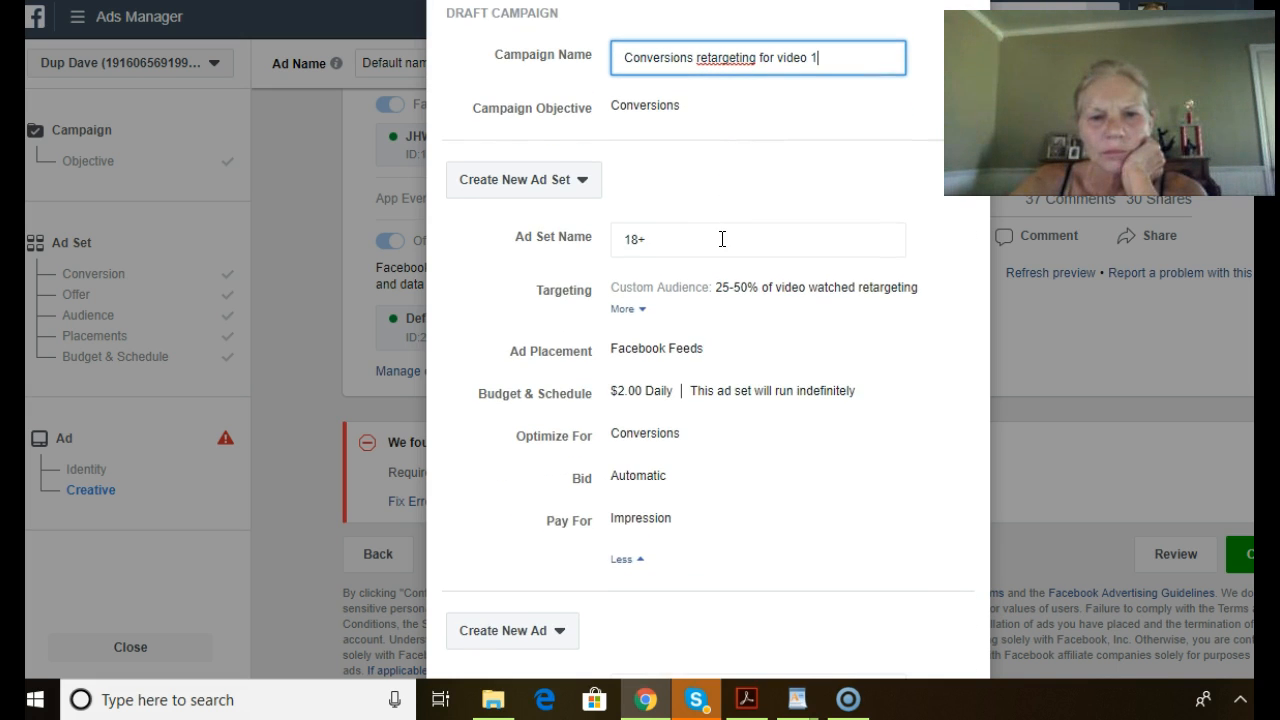
{"action": "scroll", "coordinate": [722, 242], "scroll_direction": "down", "scroll_amount": 1}
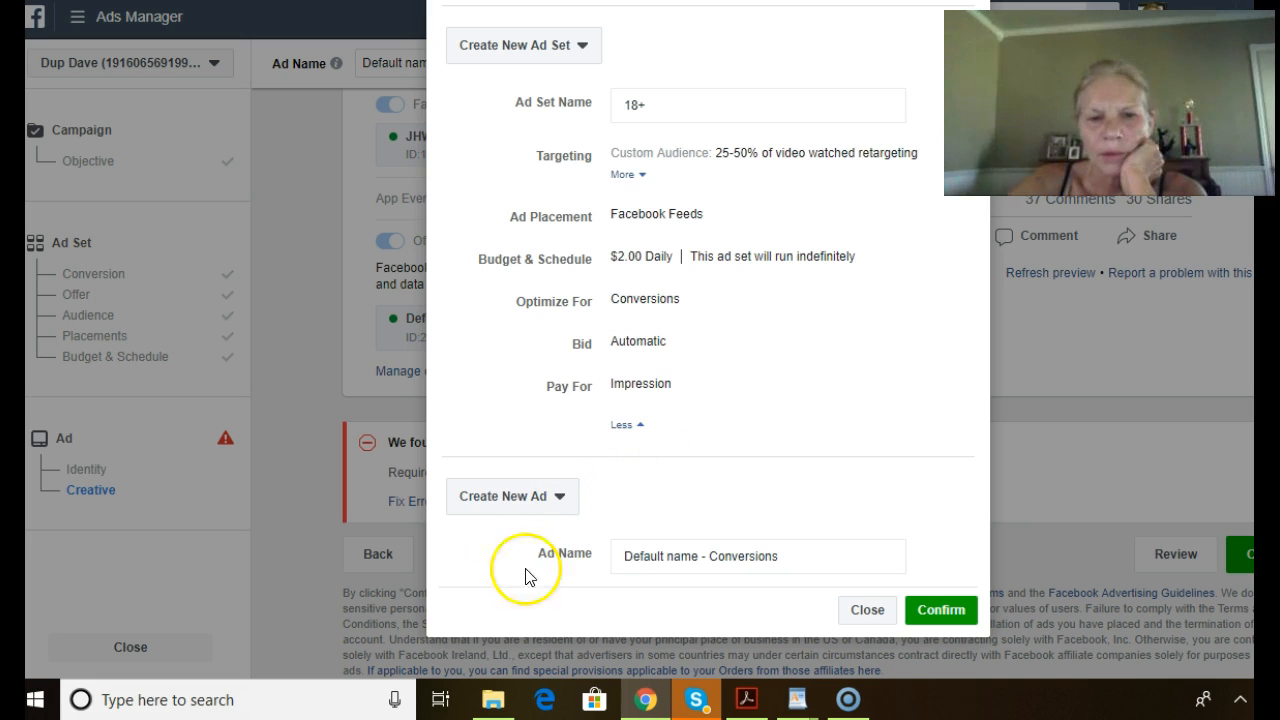
{"action": "left_click", "coordinate": [930, 625]}
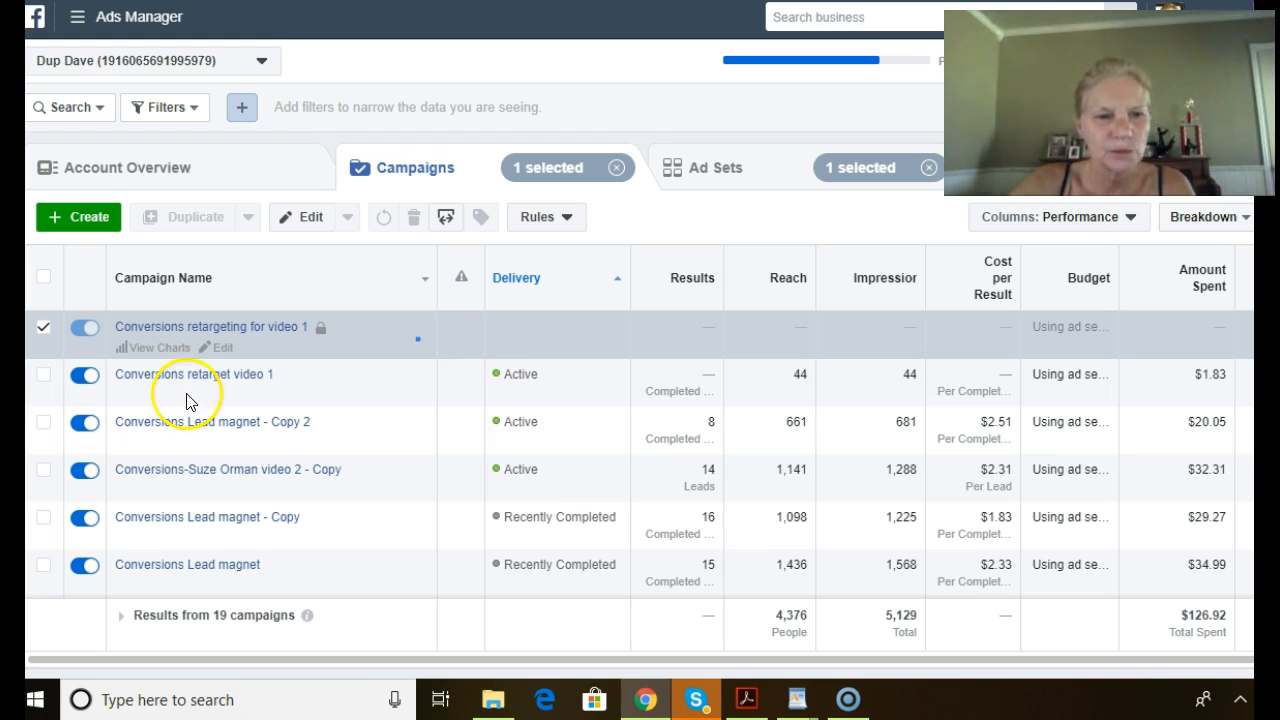
Turn off the newly created "Conversions retargeting for video 1" campaign.
{"action": "left_click", "coordinate": [85, 330]}
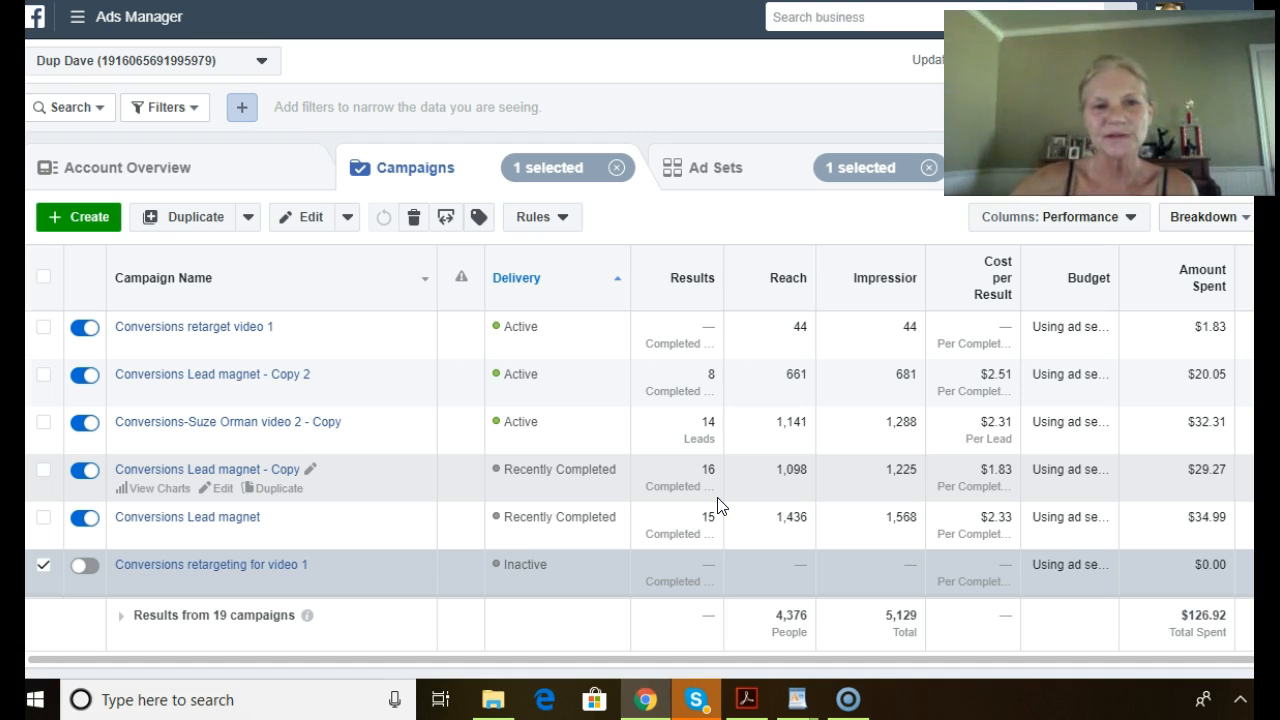
{"action": "left_click", "coordinate": [665, 520]}
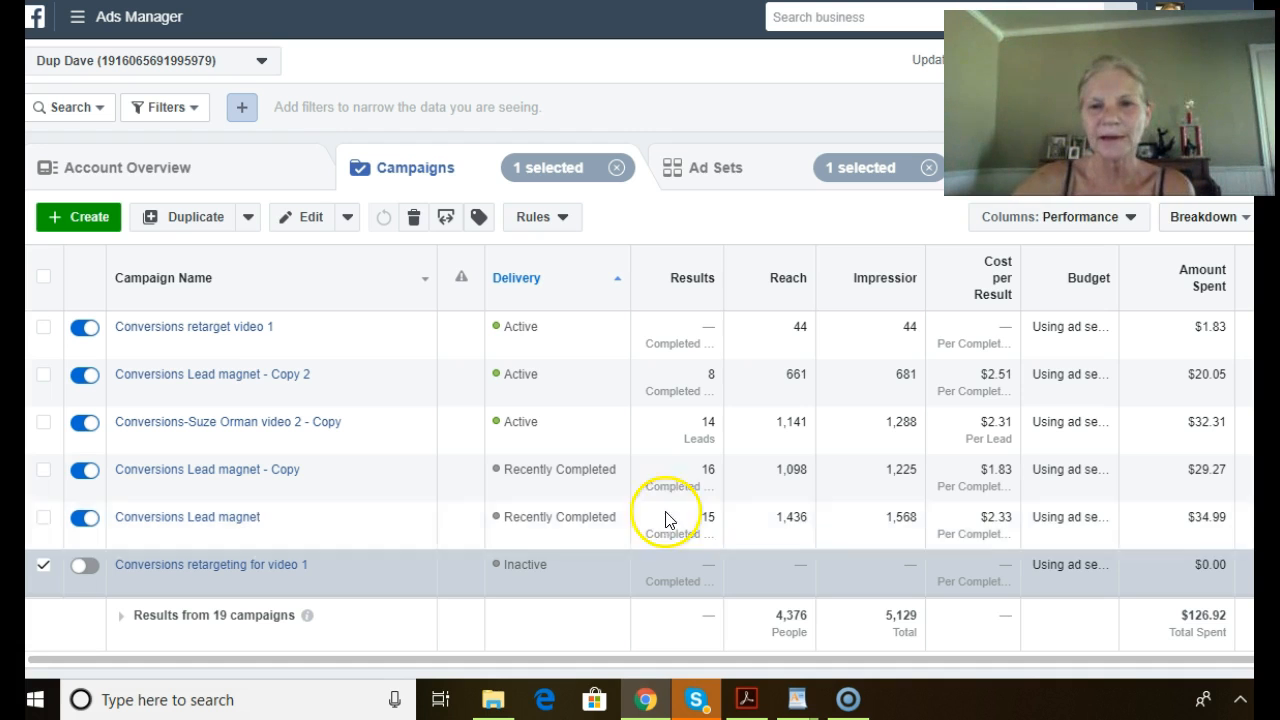